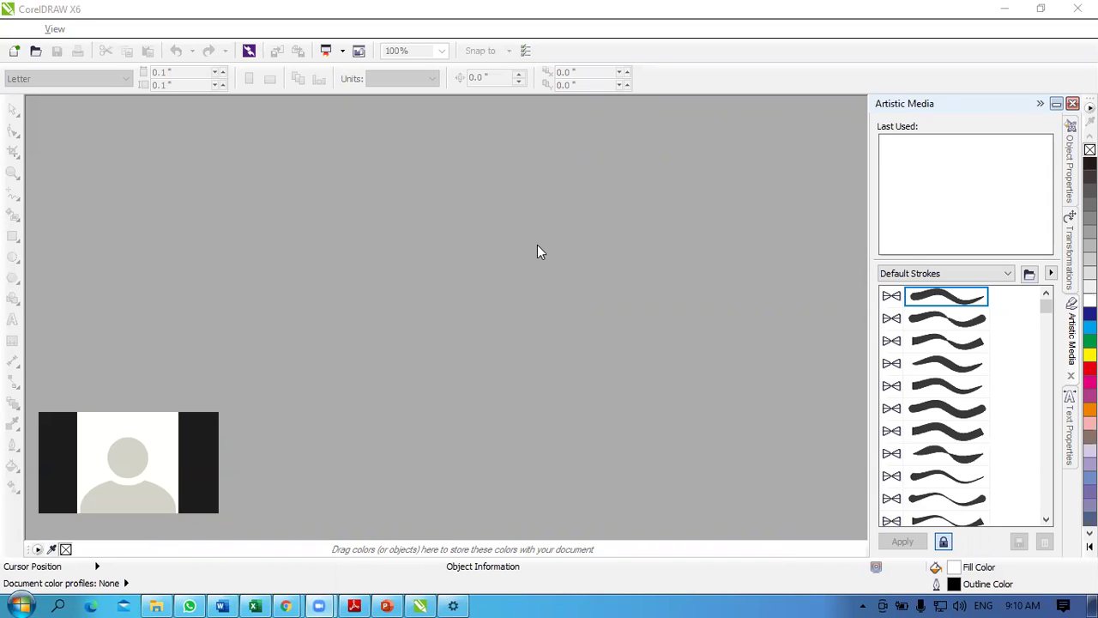
pyautogui.click(19, 30)
pyautogui.click(338, 216)
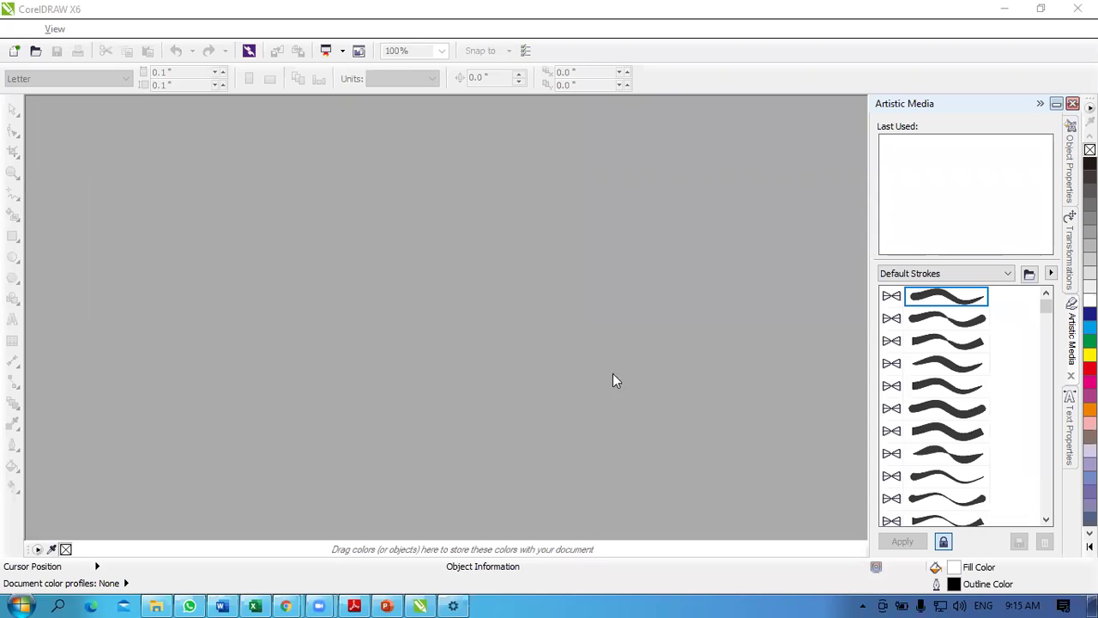
pyautogui.click(19, 29)
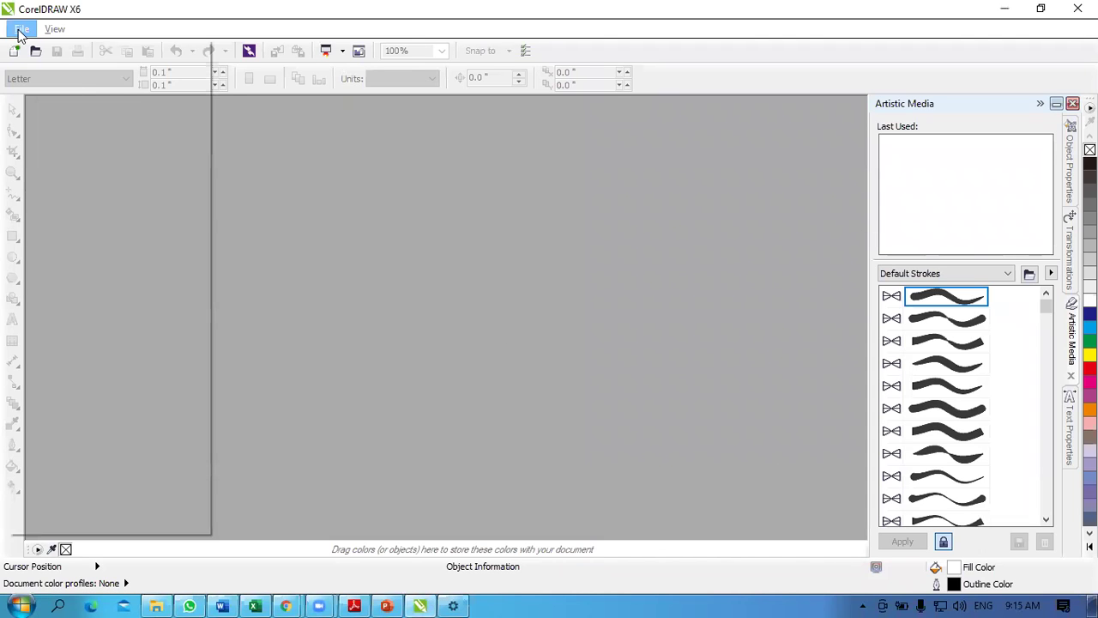
pyautogui.click(19, 29)
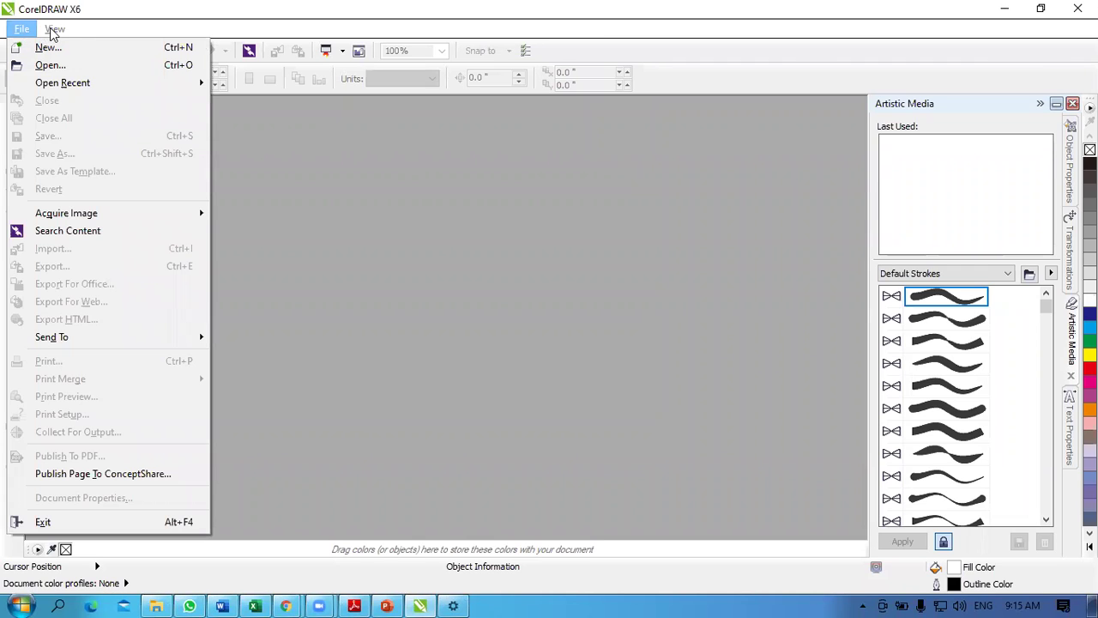
pyautogui.click(124, 35)
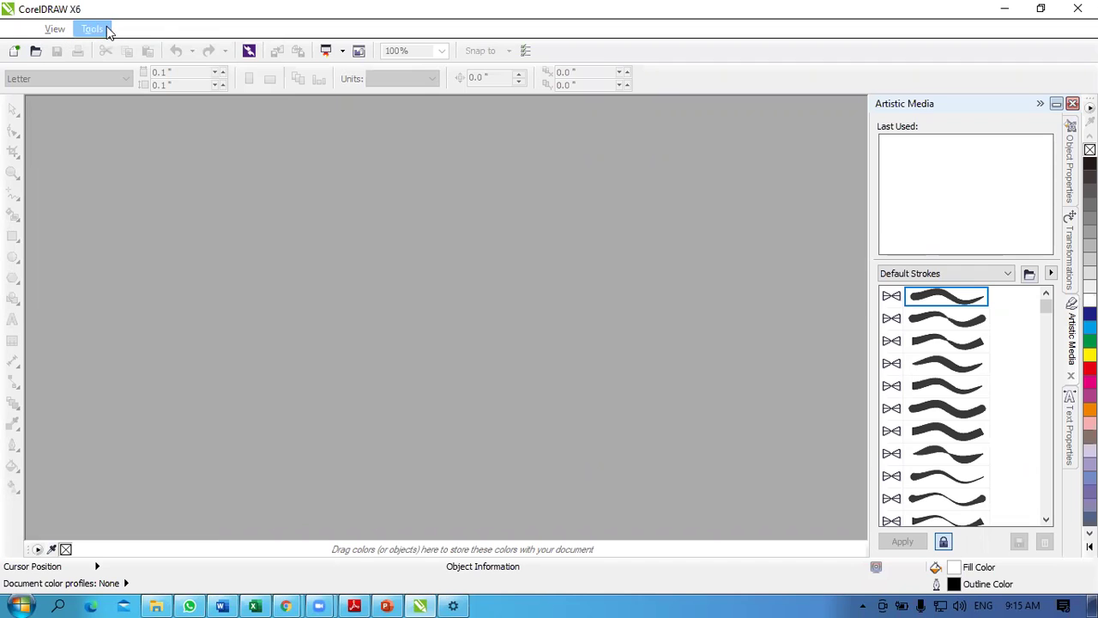
pyautogui.click(129, 30)
pyautogui.moveTo(35, 31)
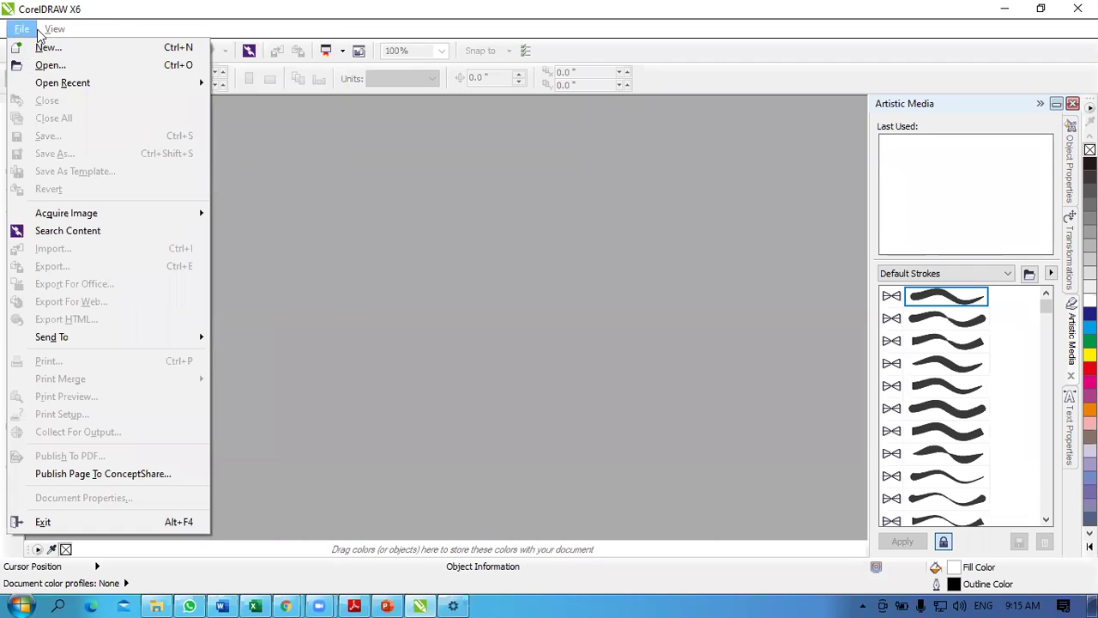
pyautogui.moveTo(175, 32)
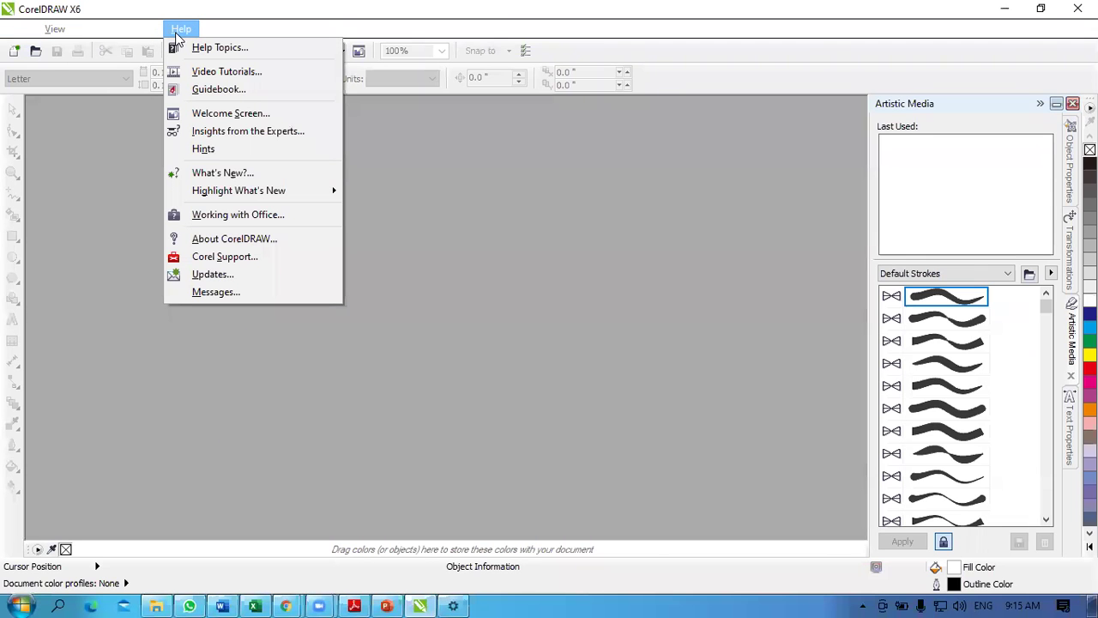
pyautogui.click(214, 36)
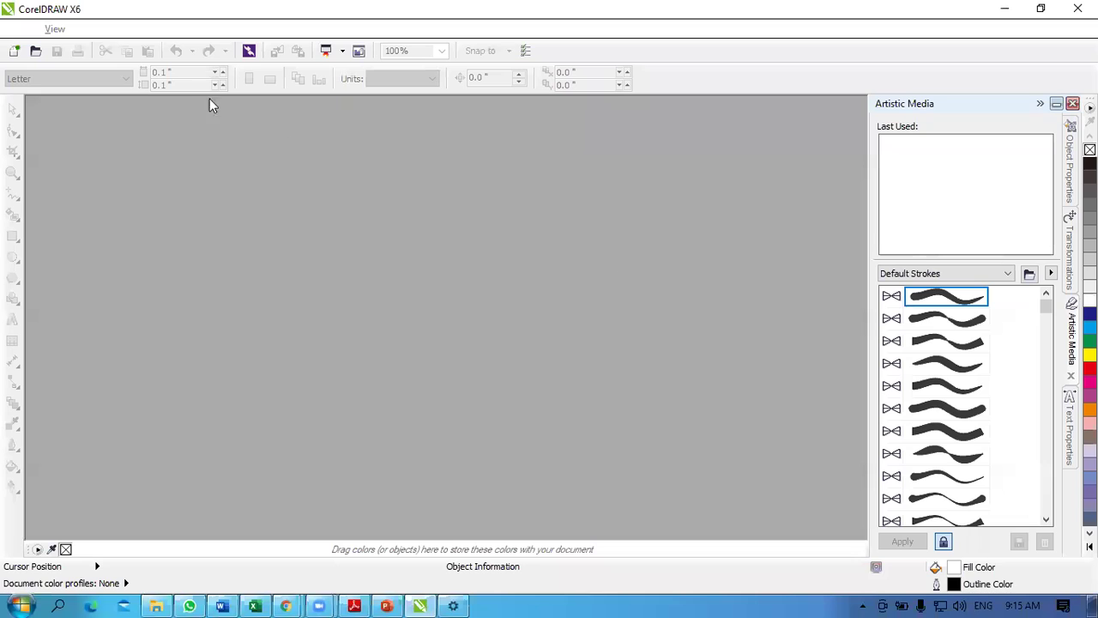
# Step: Start a new document named latihan 1 and keep centimeters as its unit of measurement
pyautogui.click(21, 28)
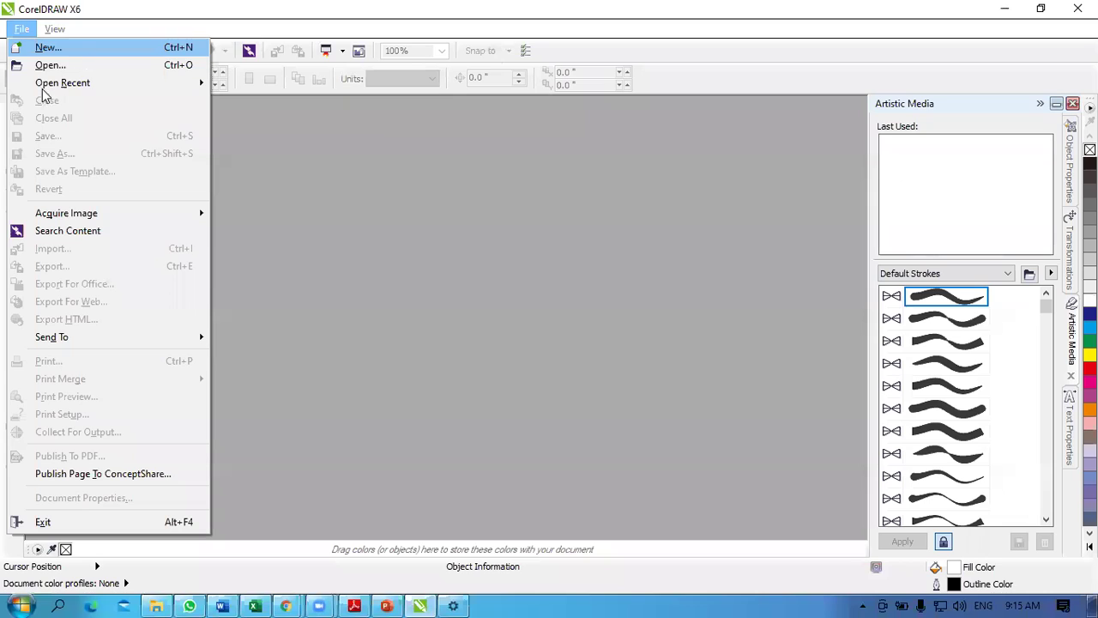
pyautogui.click(72, 53)
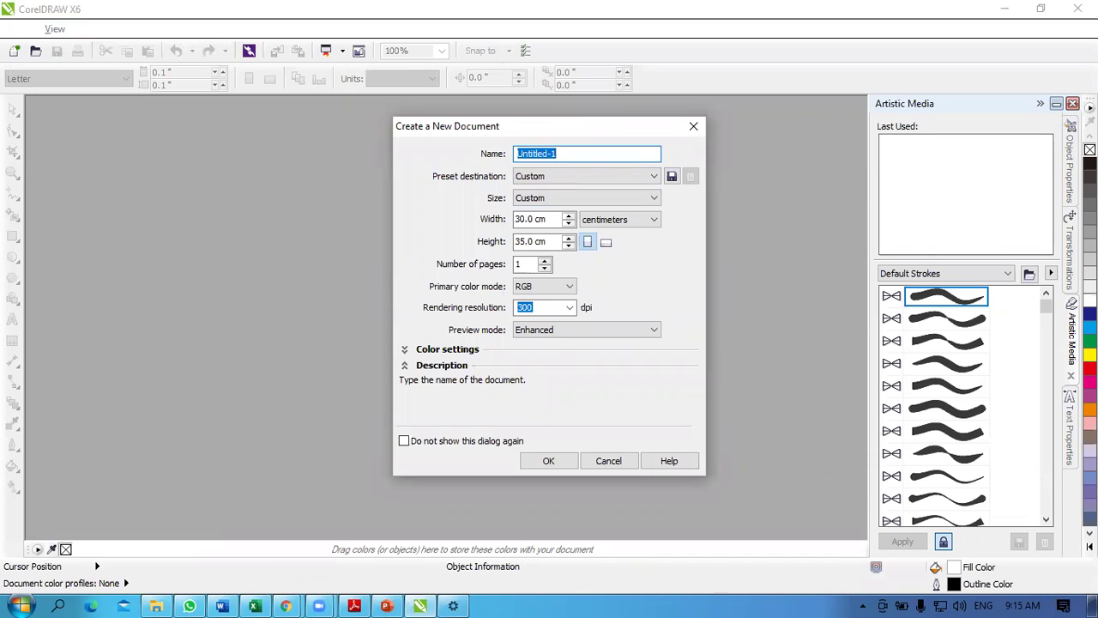
pyautogui.write('latihan 1')
pyautogui.click(613, 221)
pyautogui.click(613, 221)
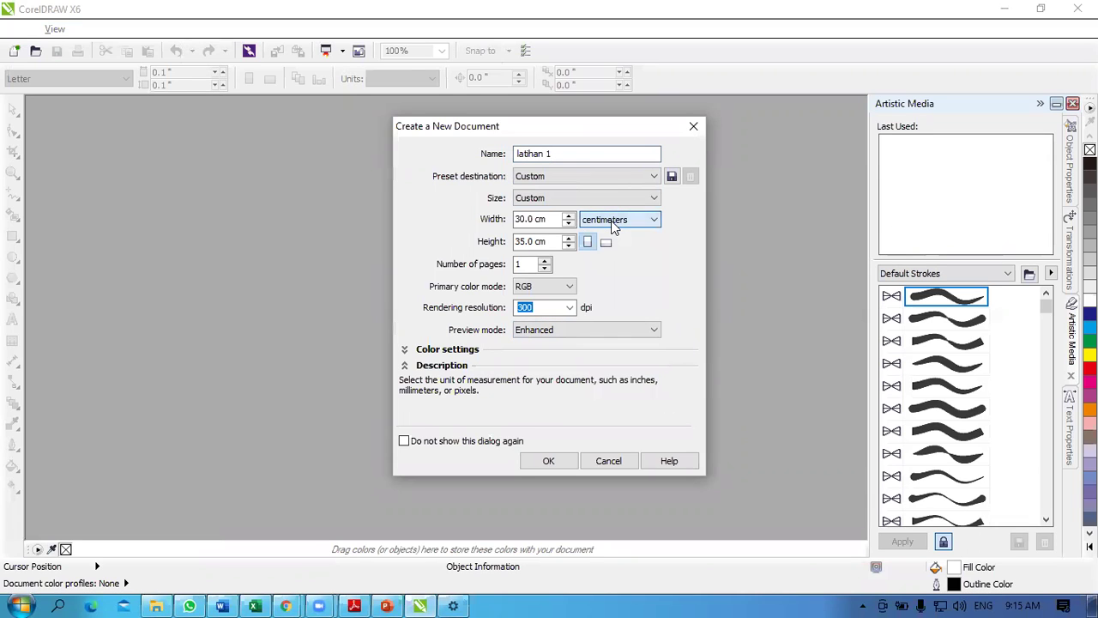
pyautogui.click(613, 221)
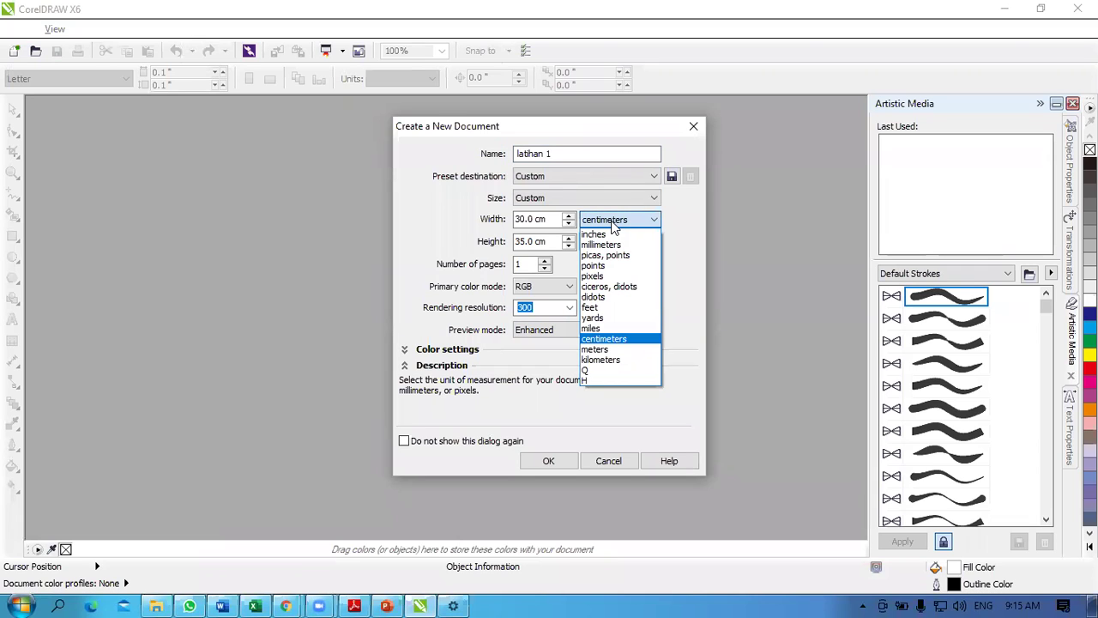
pyautogui.click(613, 221)
pyautogui.click(615, 221)
pyautogui.click(617, 220)
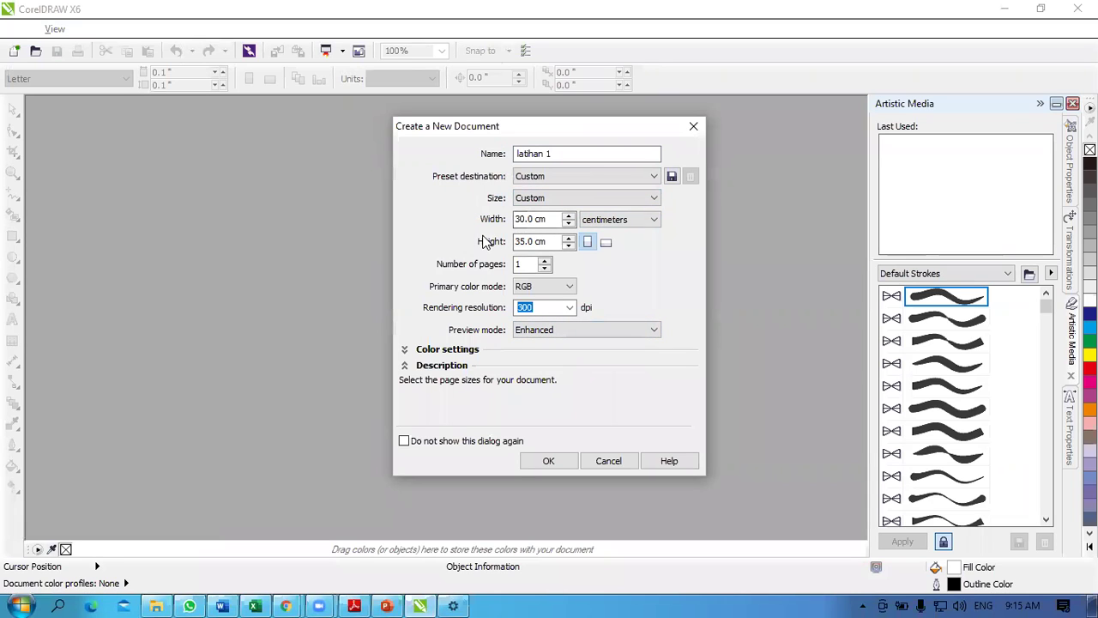
# Step: Choose RGB as the new document's primary color mode and keep its rendering resolution at 300 dpi
pyautogui.click(536, 290)
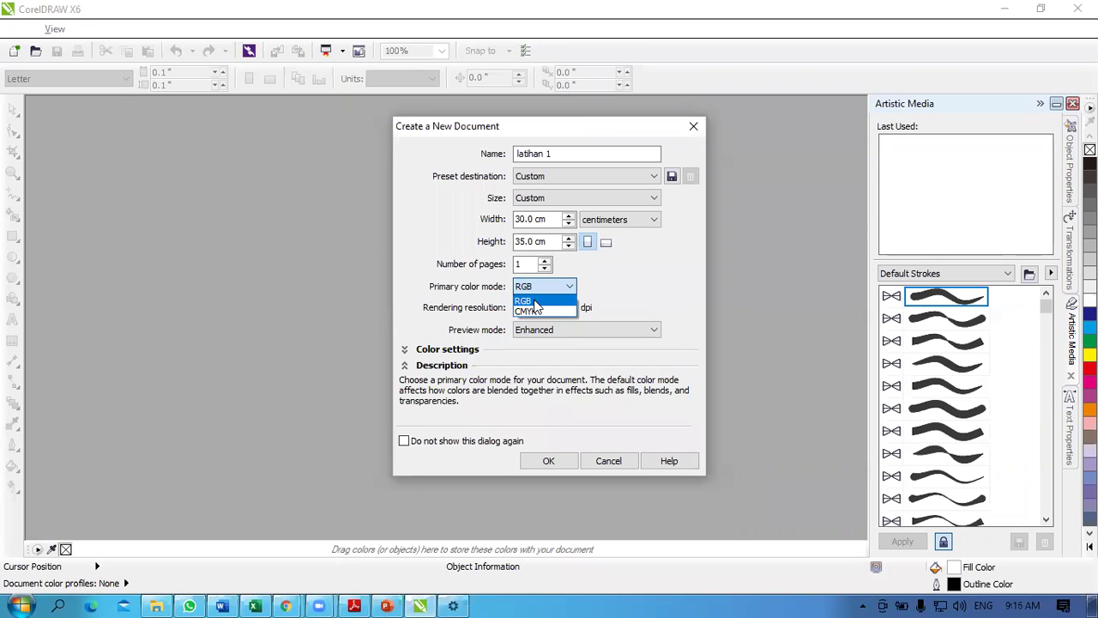
pyautogui.click(542, 286)
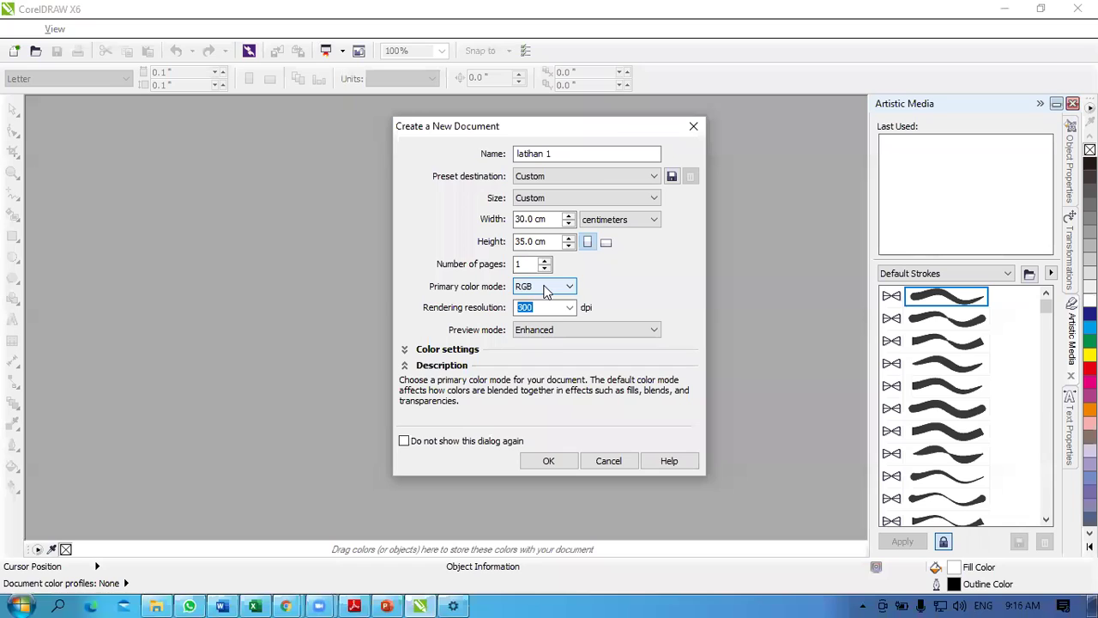
pyautogui.click(548, 301)
pyautogui.click(550, 290)
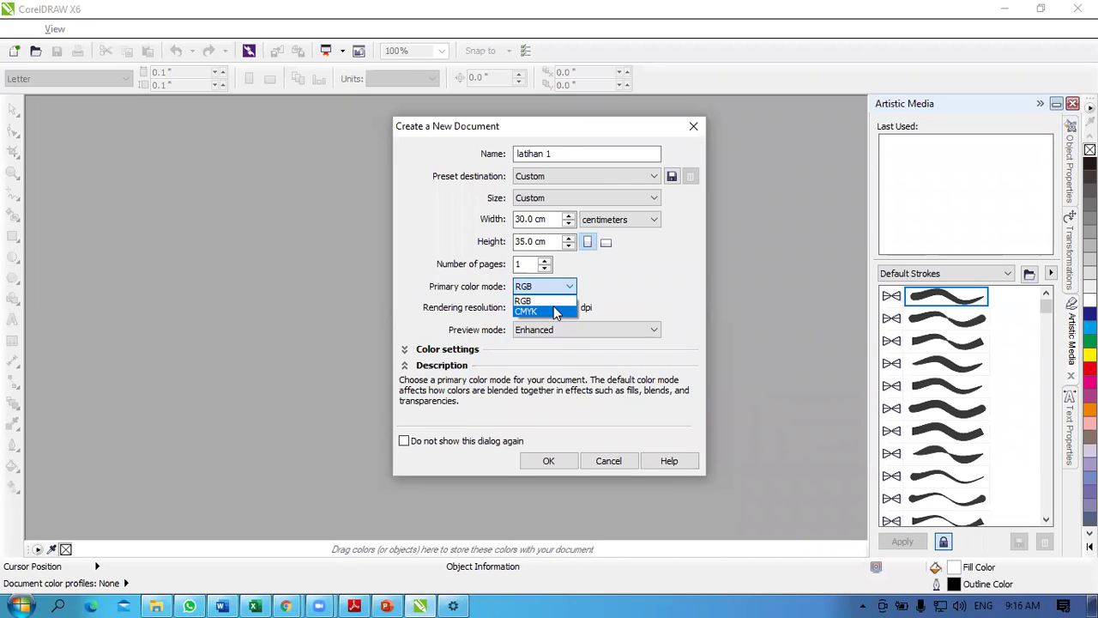
pyautogui.click(560, 300)
pyautogui.click(558, 290)
pyautogui.click(559, 300)
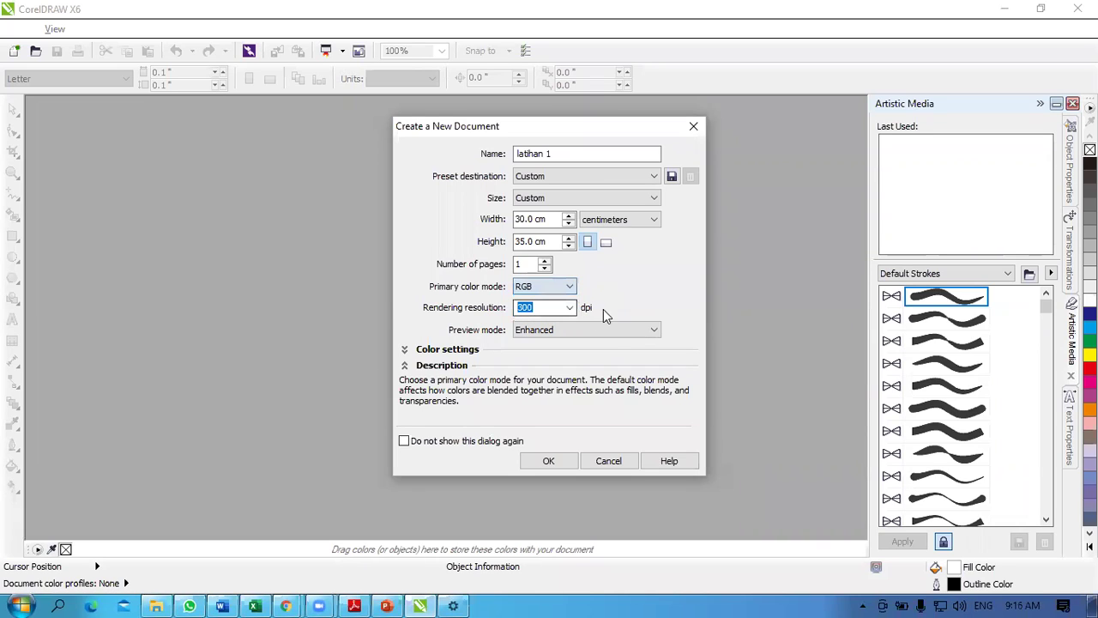
pyautogui.click(557, 306)
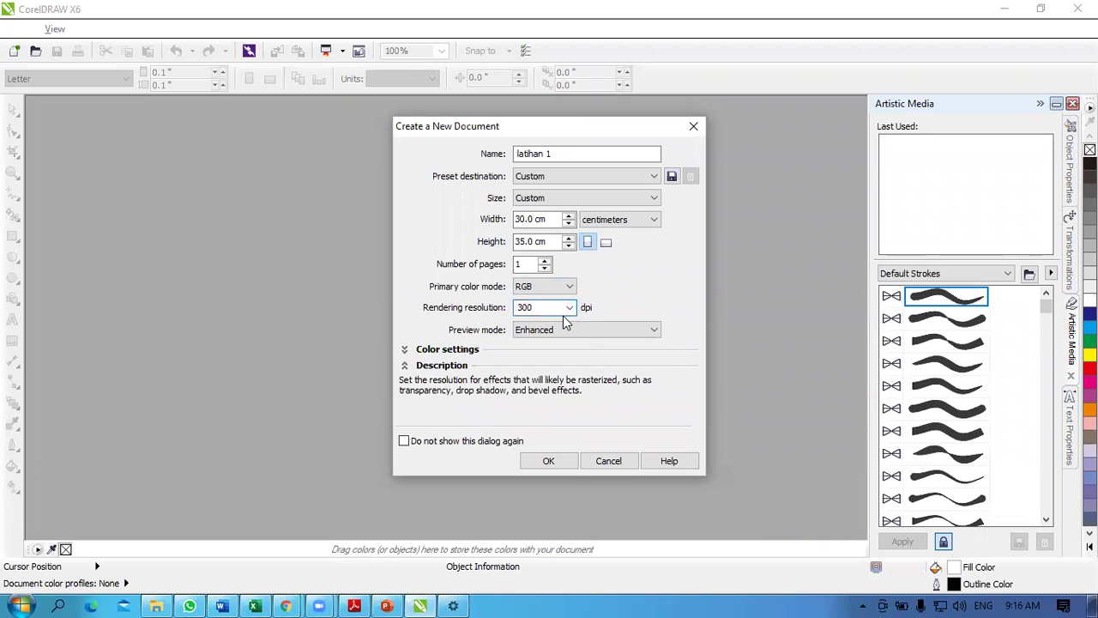
# Step: Create the document with a page 50 cm wide and 80 cm high, and switch its page to landscape orientation
pyautogui.click(534, 218)
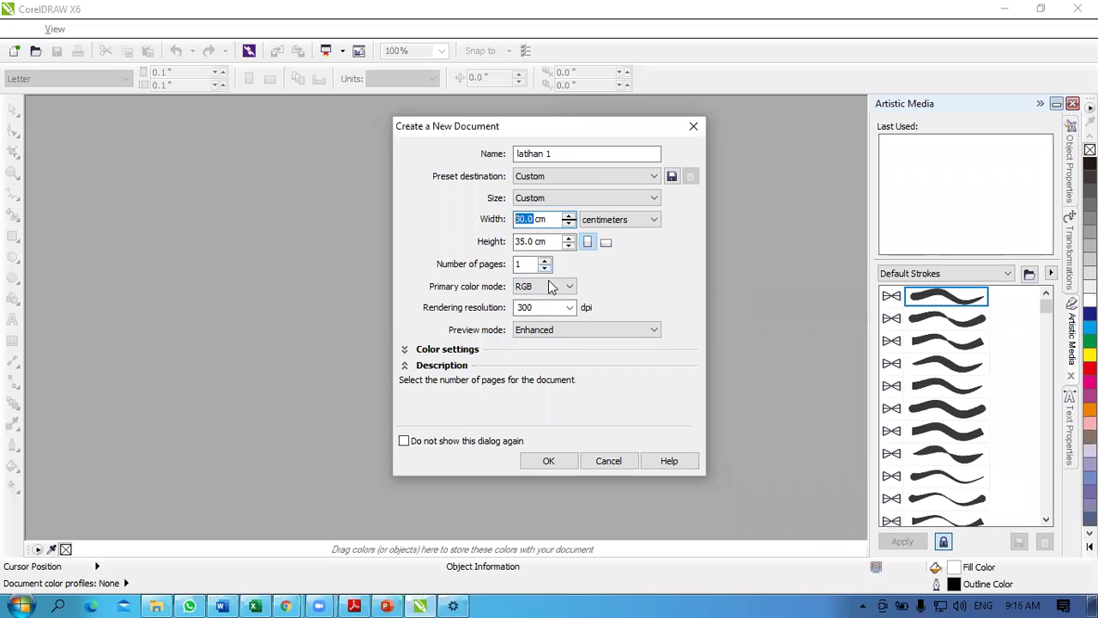
pyautogui.write('50')
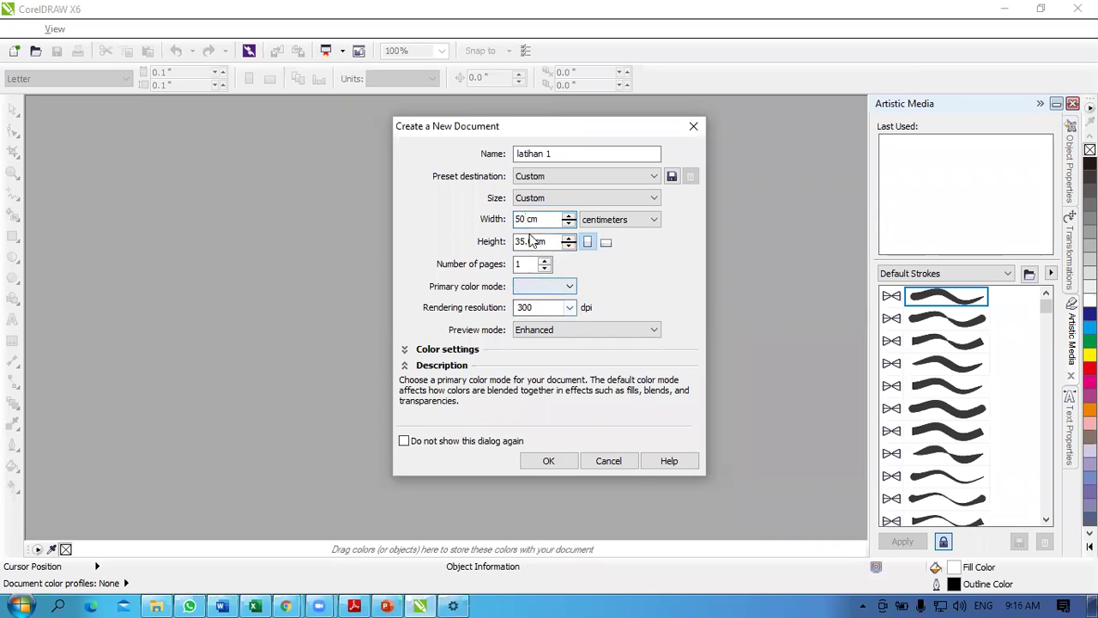
pyautogui.press('Tab')
pyautogui.write('80')
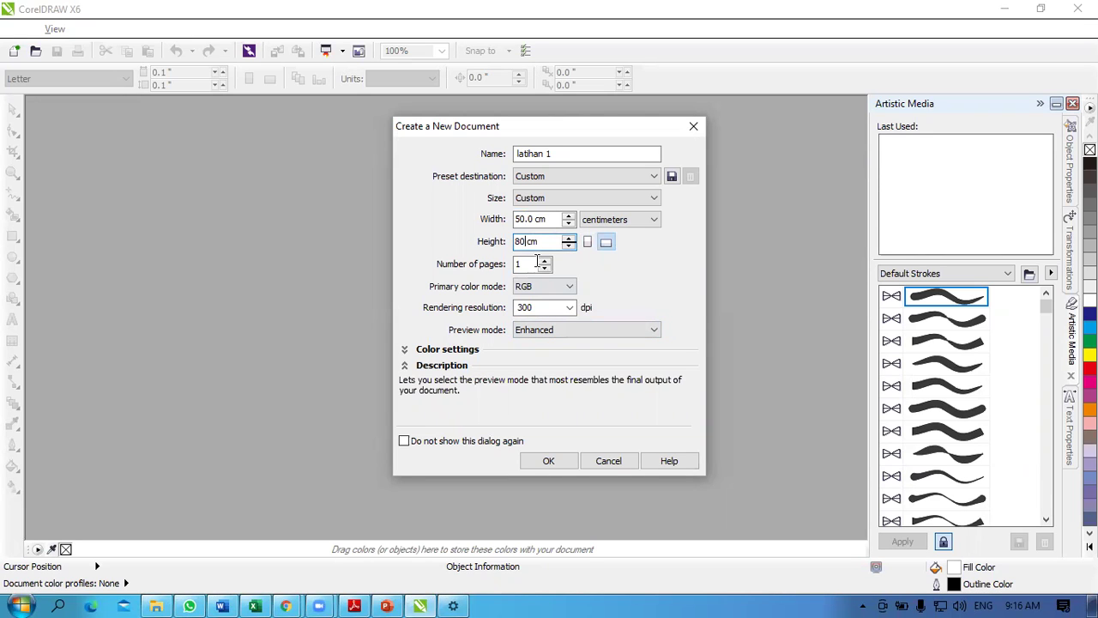
pyautogui.click(567, 462)
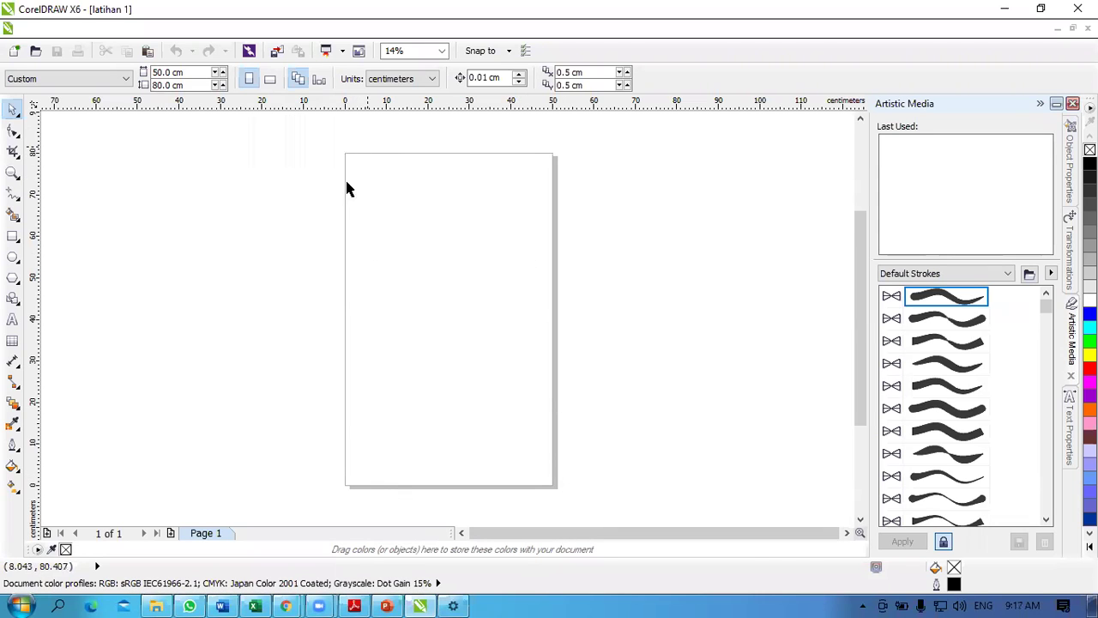
pyautogui.click(269, 80)
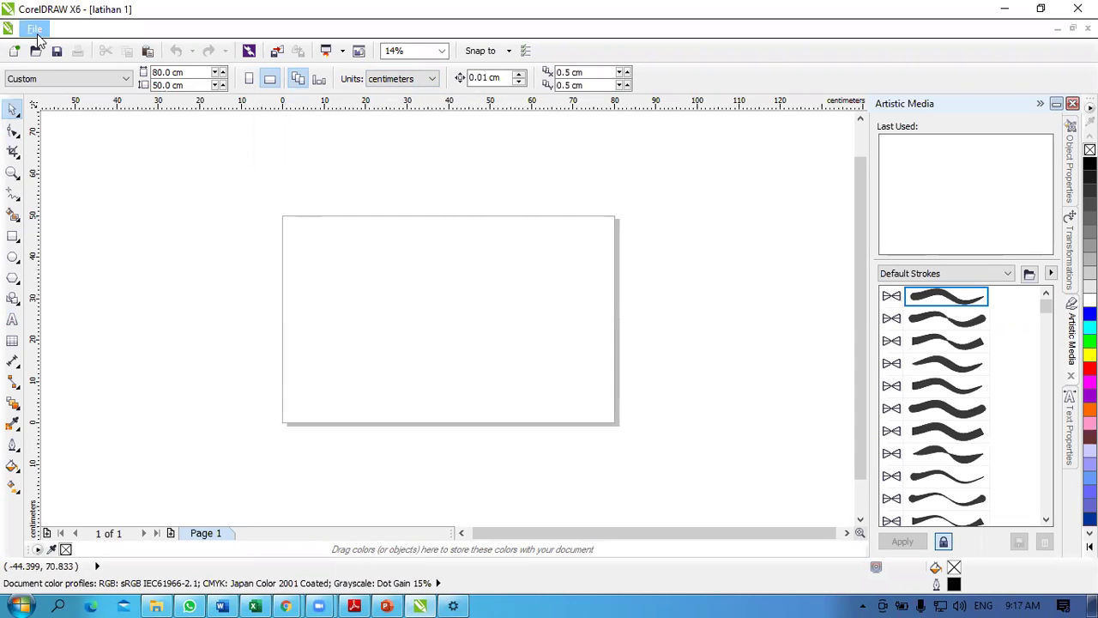
pyautogui.click(36, 33)
pyautogui.click(63, 32)
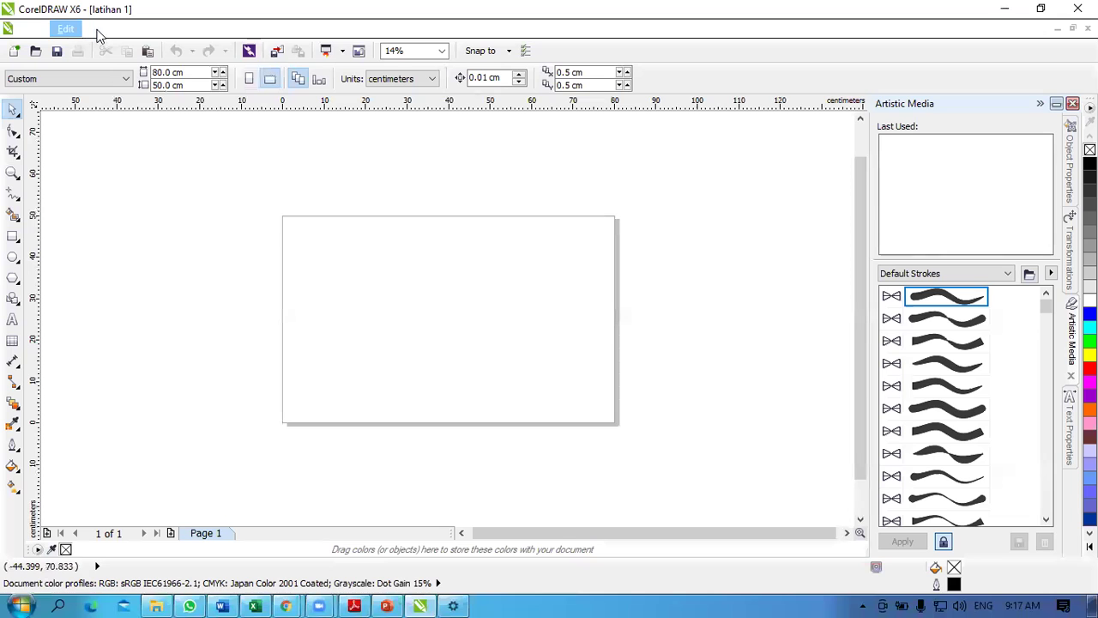
pyautogui.click(97, 31)
pyautogui.moveTo(188, 32)
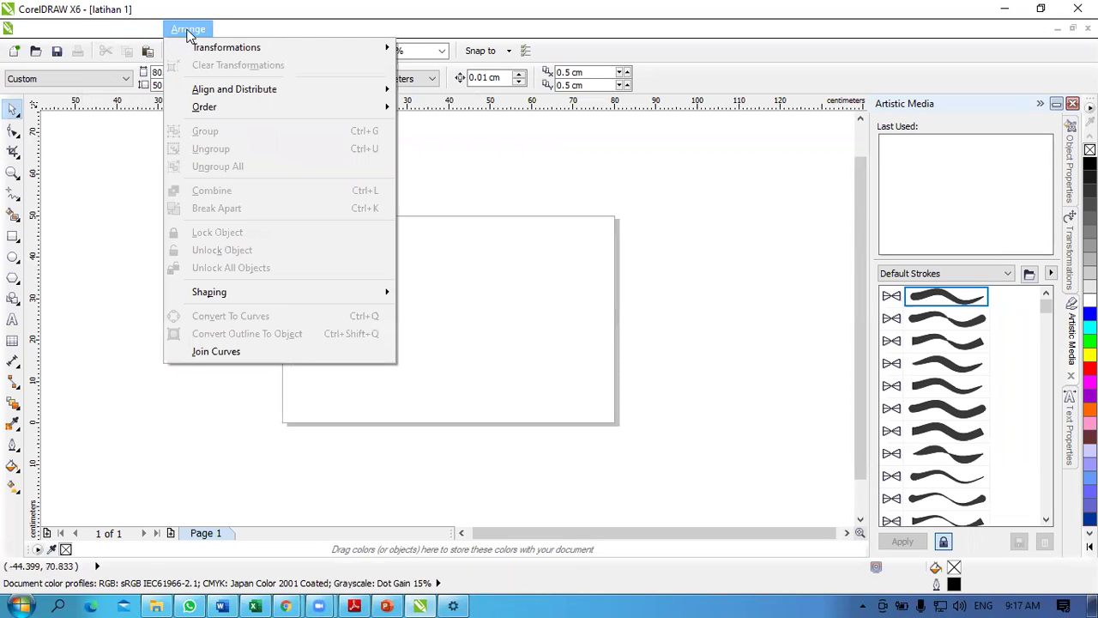
pyautogui.moveTo(276, 33)
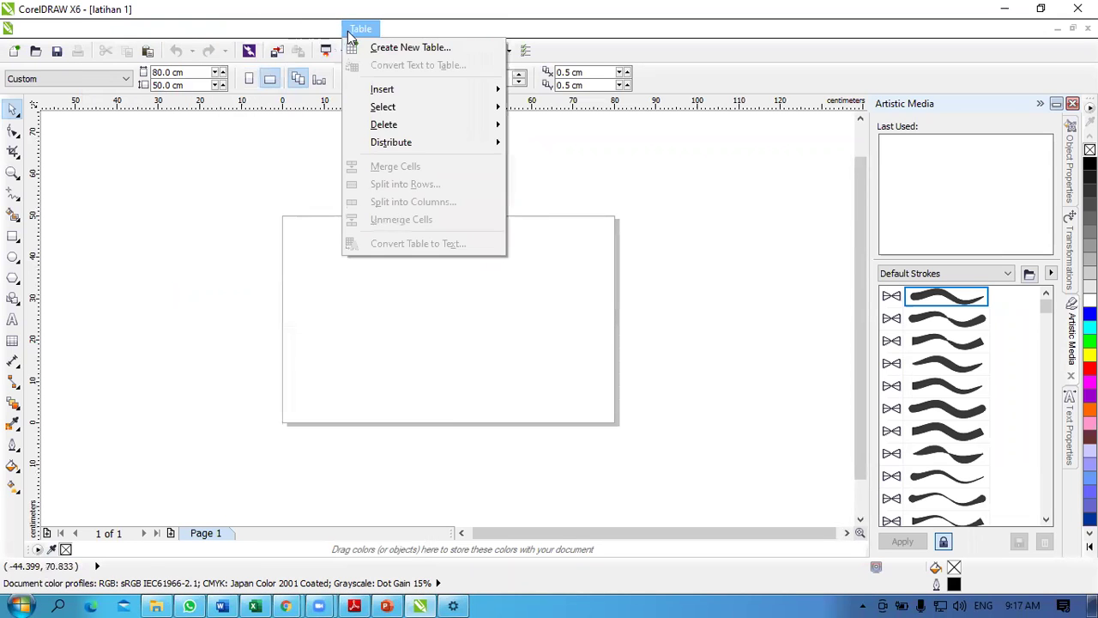
pyautogui.moveTo(494, 32)
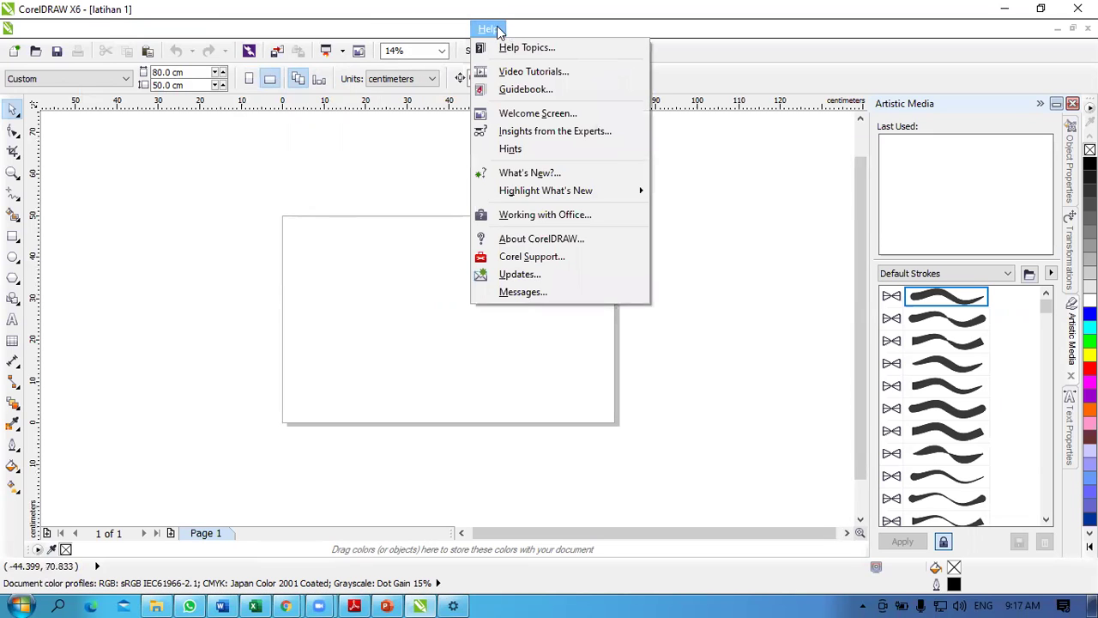
pyautogui.click(741, 204)
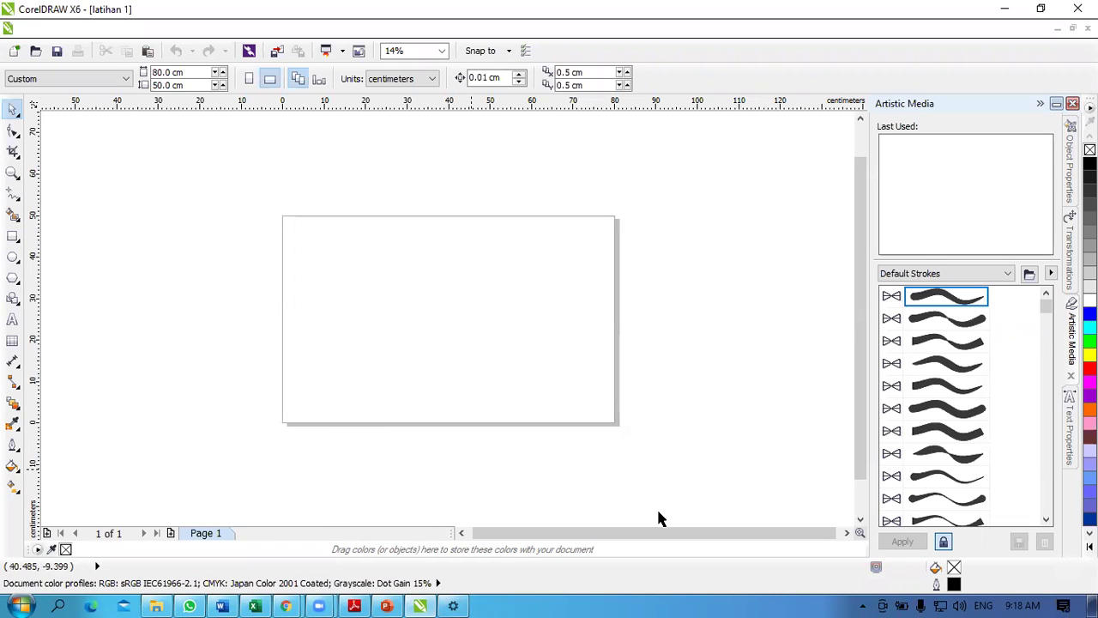
# Step: Draw a rectangle about 53 cm wide and 29 cm high near the middle of the page, and deselect it
pyautogui.click(19, 247)
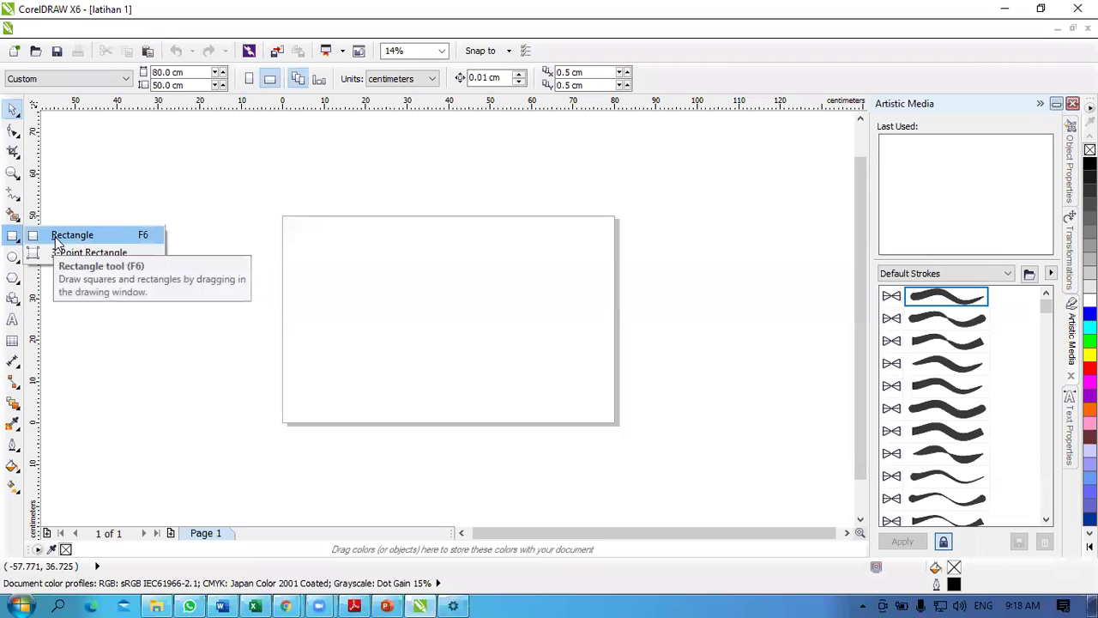
pyautogui.click(57, 240)
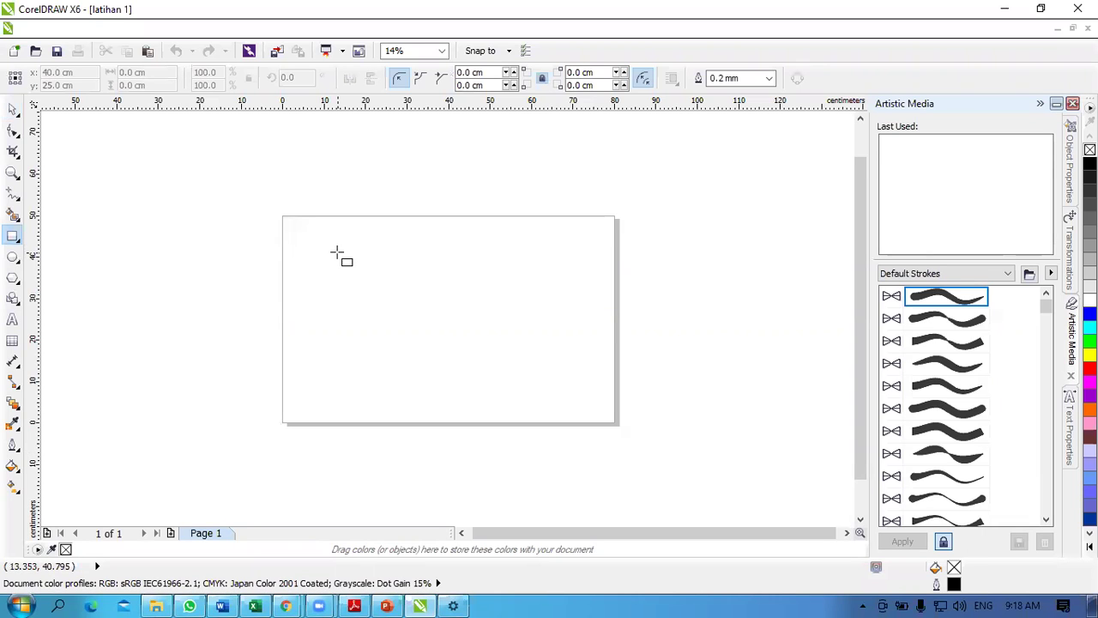
pyautogui.moveTo(339, 253)
pyautogui.mouseDown()
pyautogui.moveTo(512, 360)
pyautogui.moveTo(558, 375)
pyautogui.mouseUp()
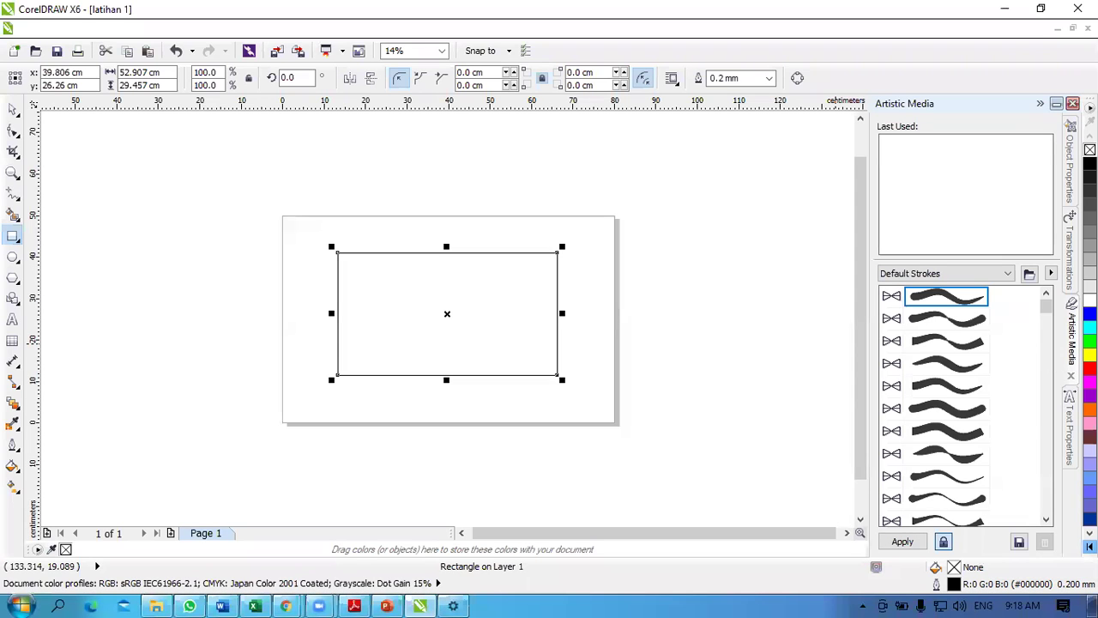
pyautogui.click(1090, 548)
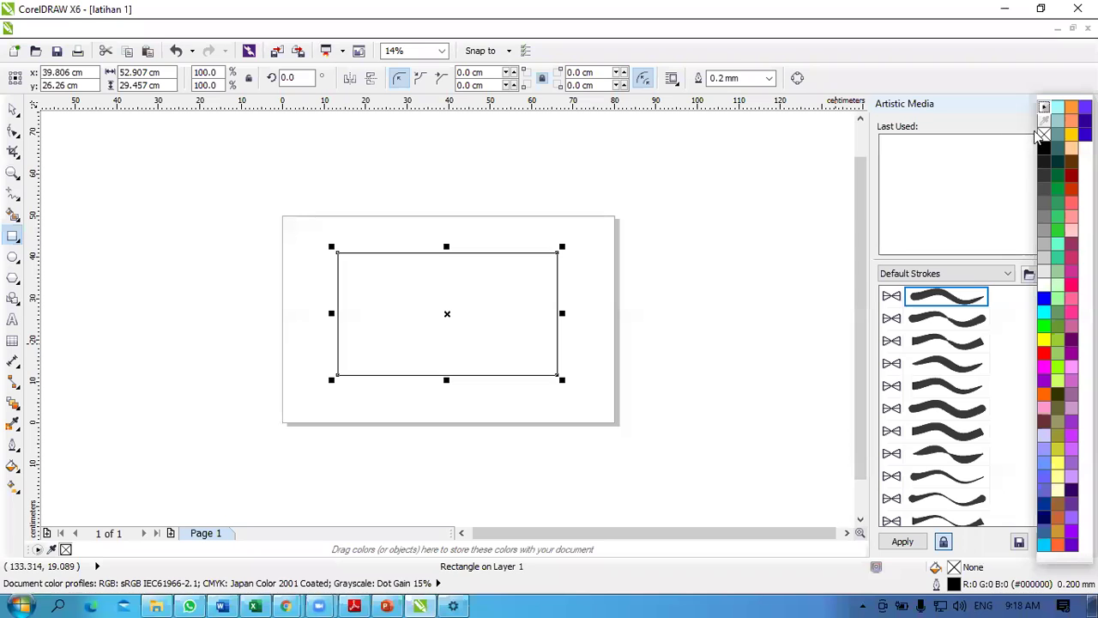
pyautogui.click(662, 238)
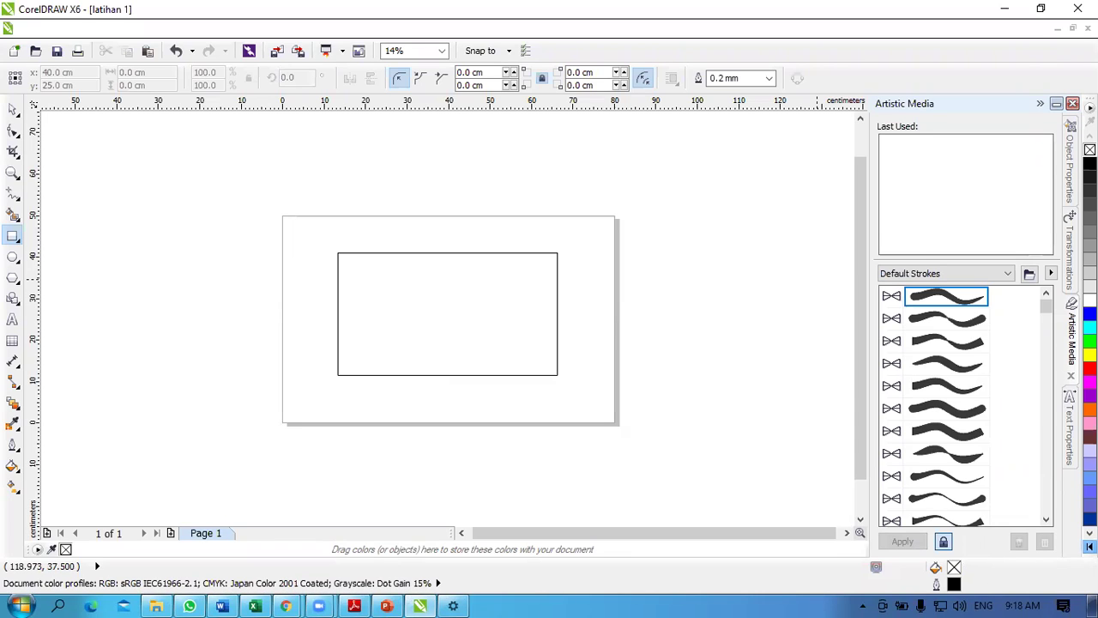
# Step: Set yellow as the document's default fill for Graphic objects, with the defaults dialog set not to show again
pyautogui.click(1090, 547)
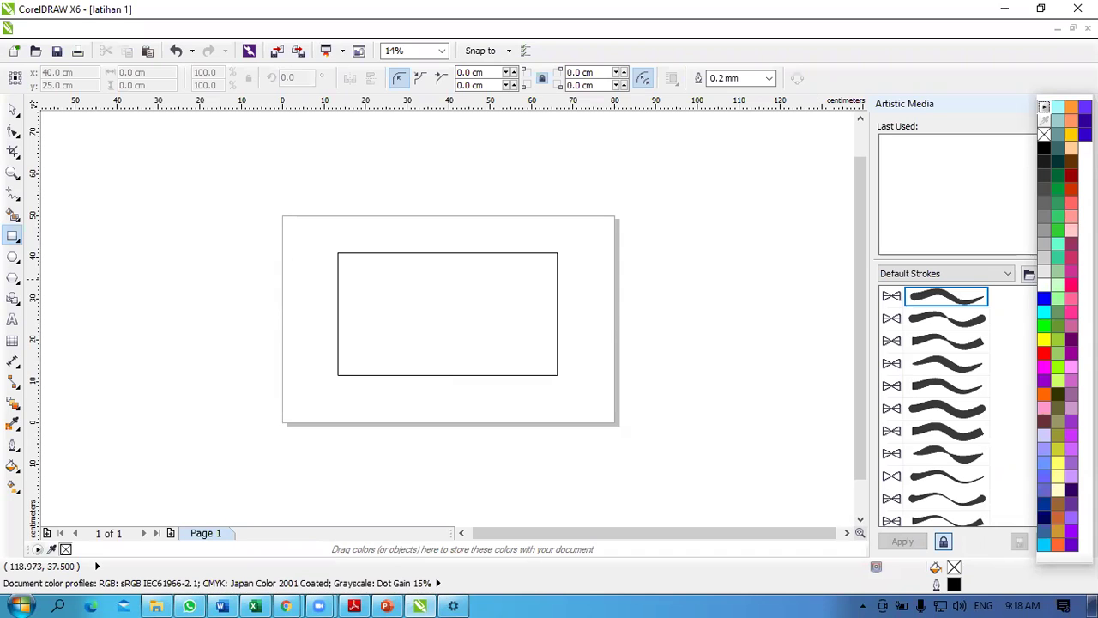
pyautogui.click(1040, 353)
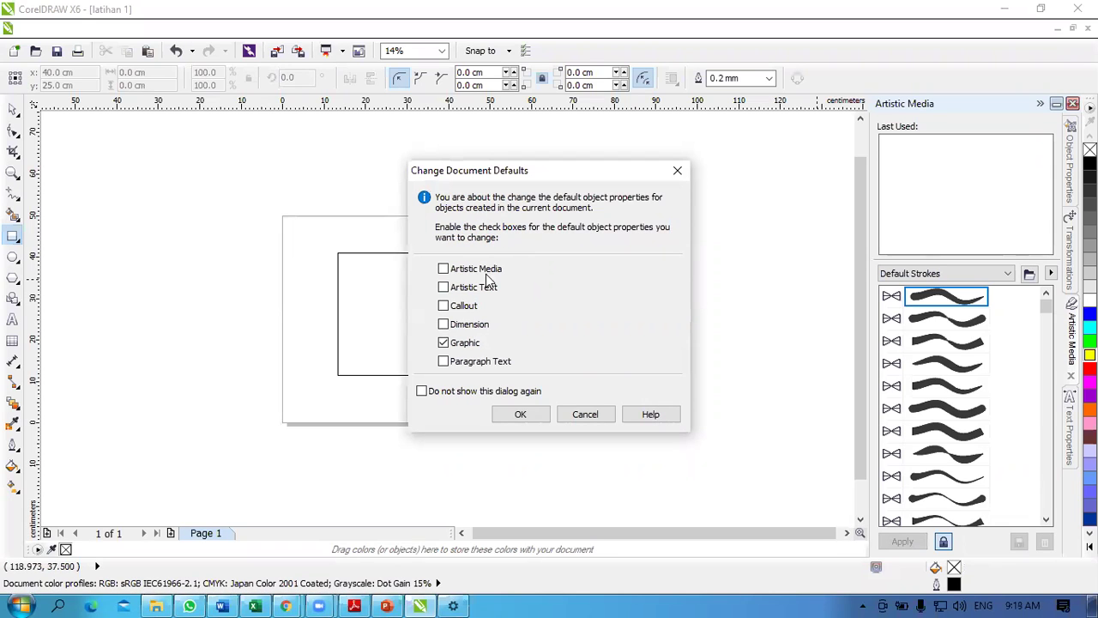
pyautogui.click(423, 394)
pyautogui.click(520, 415)
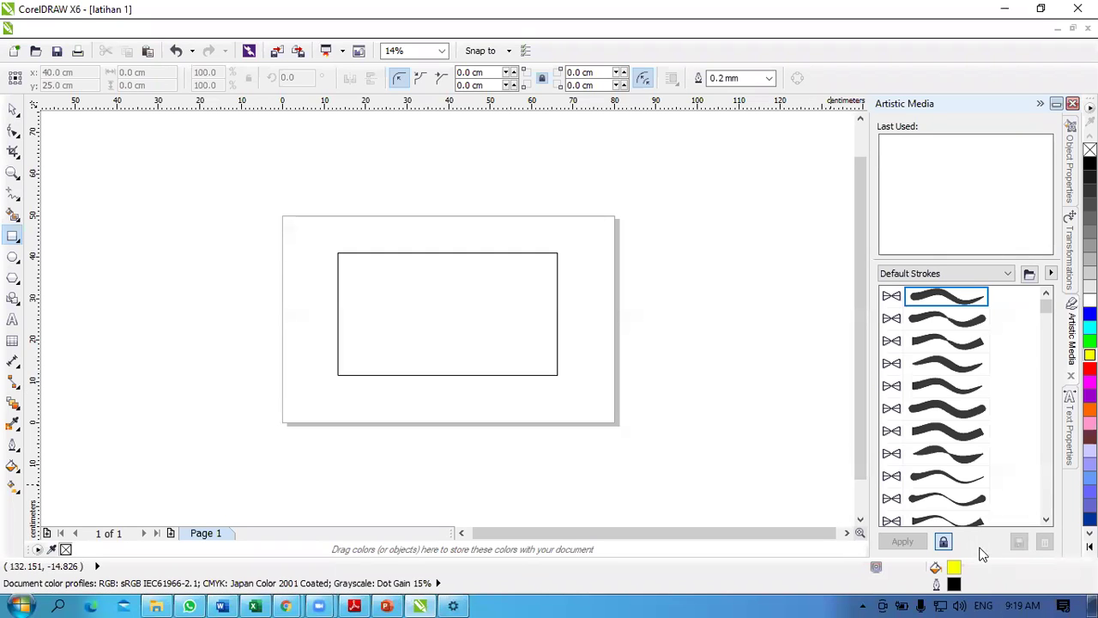
# Step: Open the Uniform Fill settings with nothing selected and accept yellow from the RGB palette
pyautogui.click(12, 466)
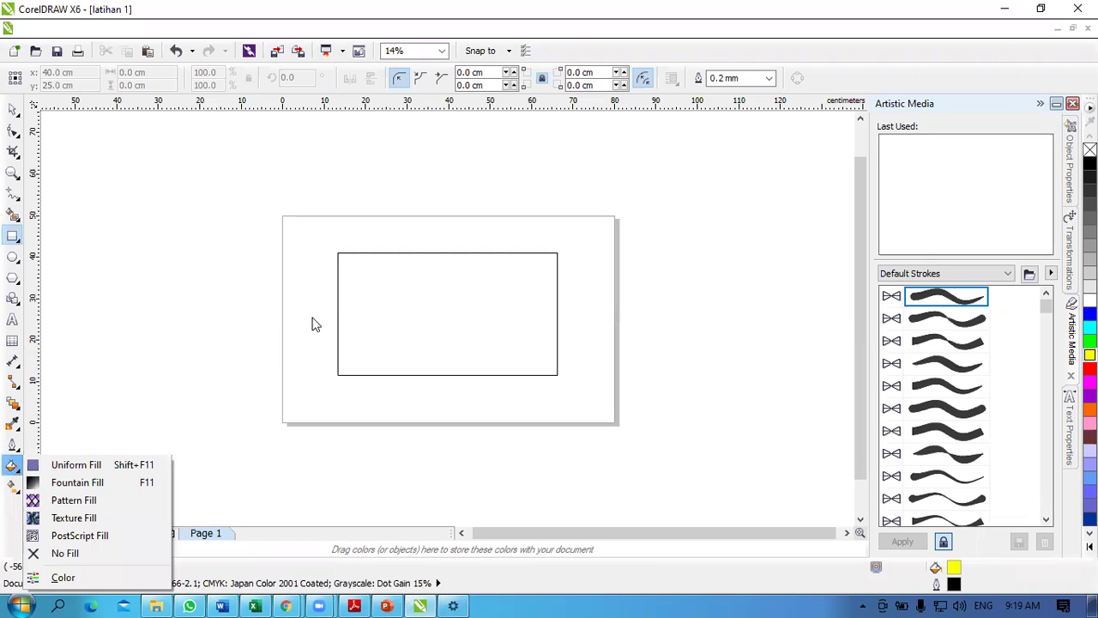
pyautogui.click(63, 467)
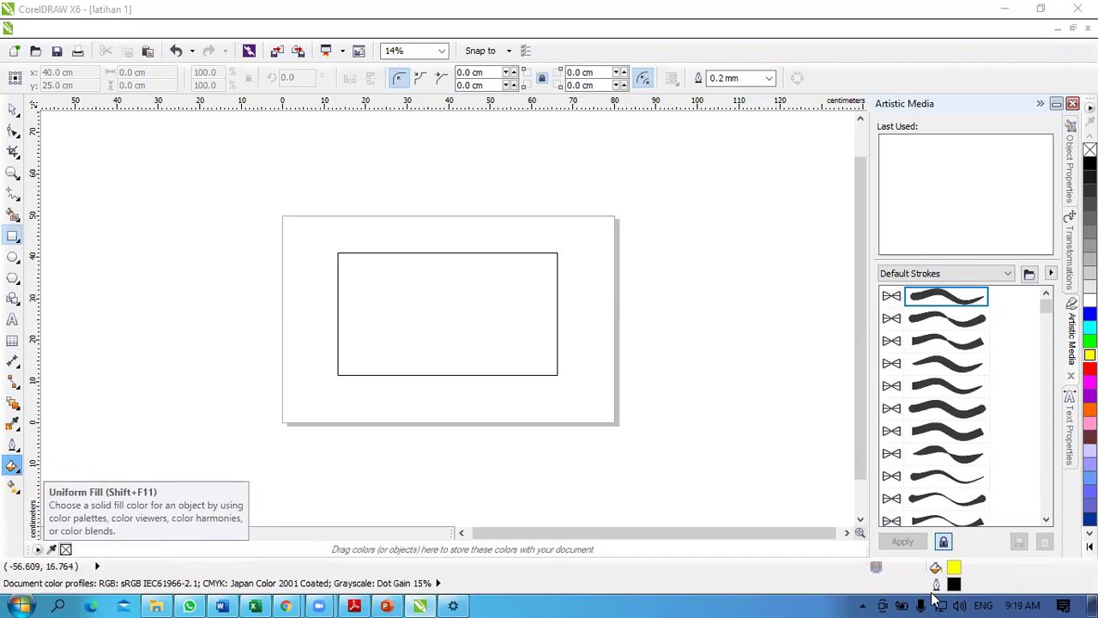
pyautogui.click(920, 461)
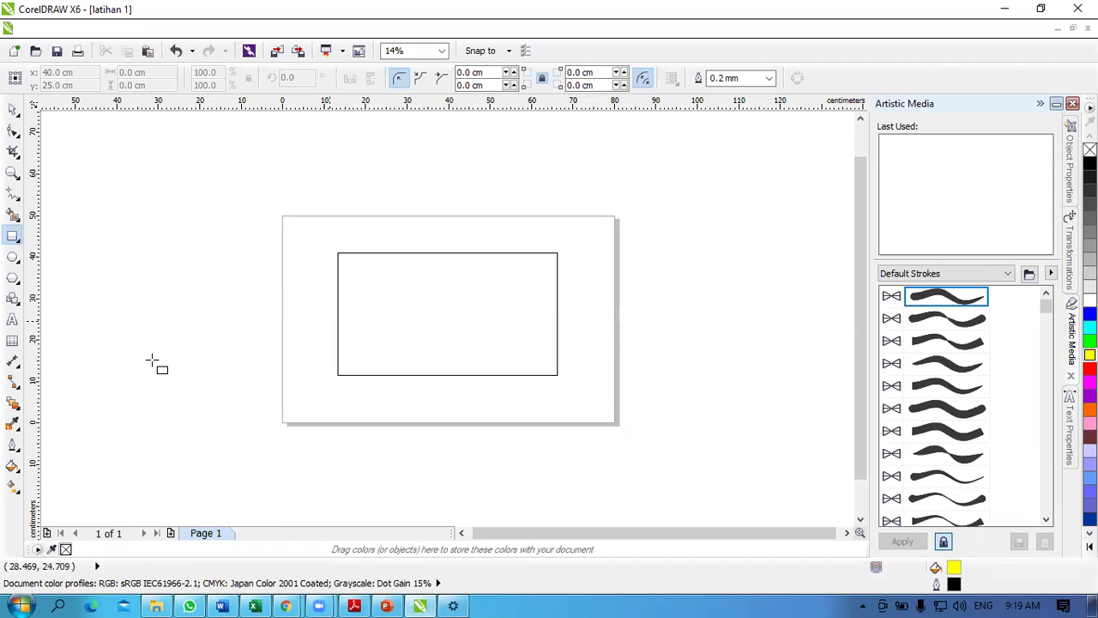
pyautogui.click(12, 466)
pyautogui.click(75, 466)
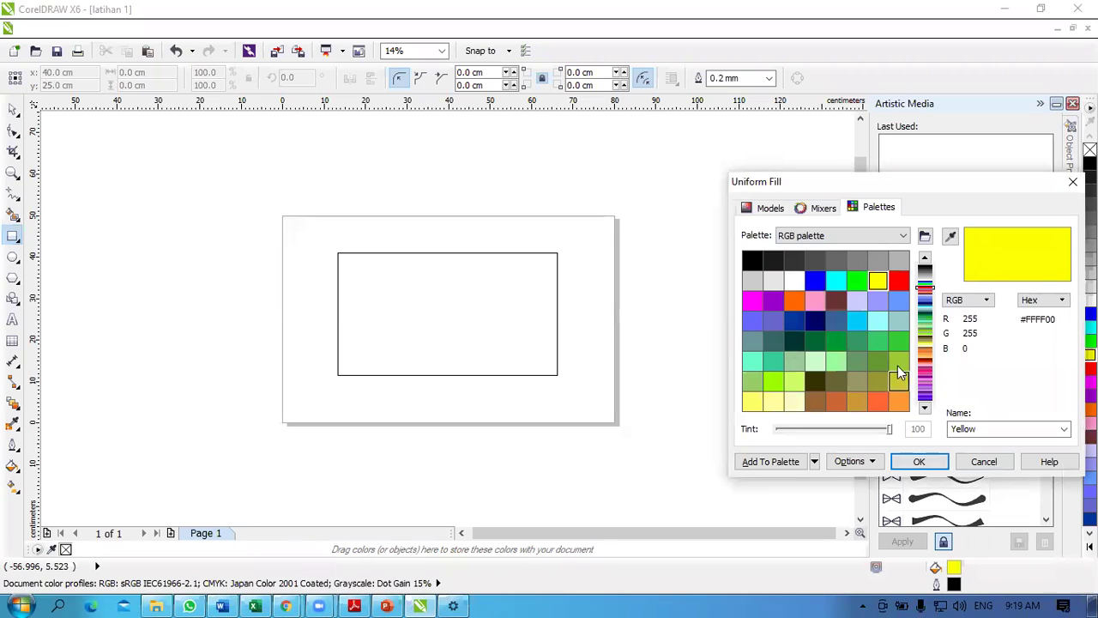
pyautogui.click(919, 462)
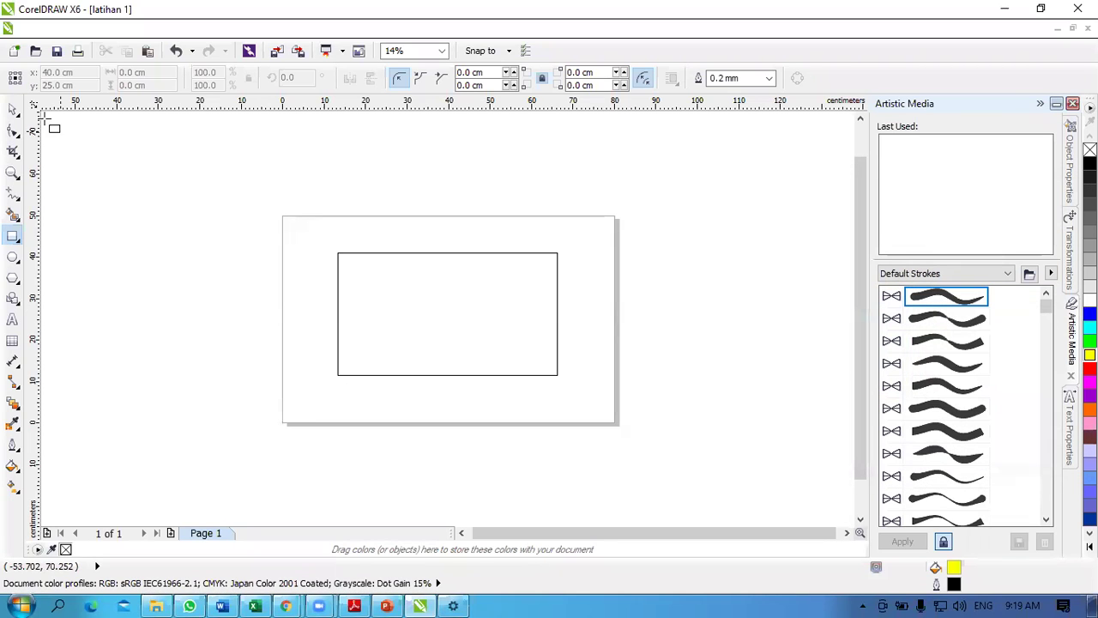
pyautogui.click(13, 111)
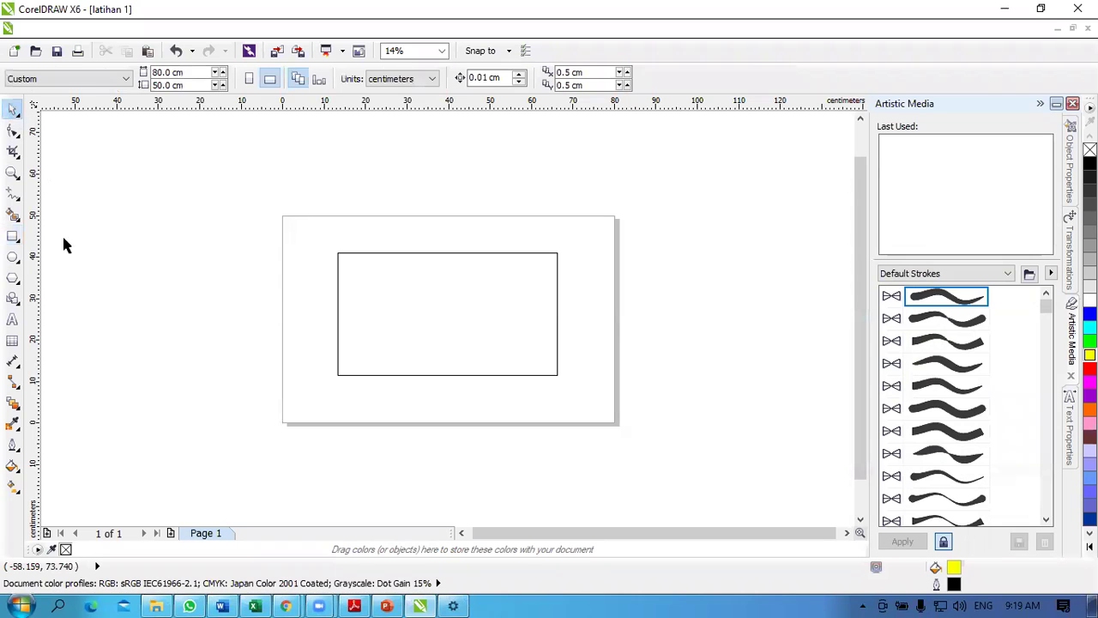
pyautogui.click(14, 467)
pyautogui.click(51, 461)
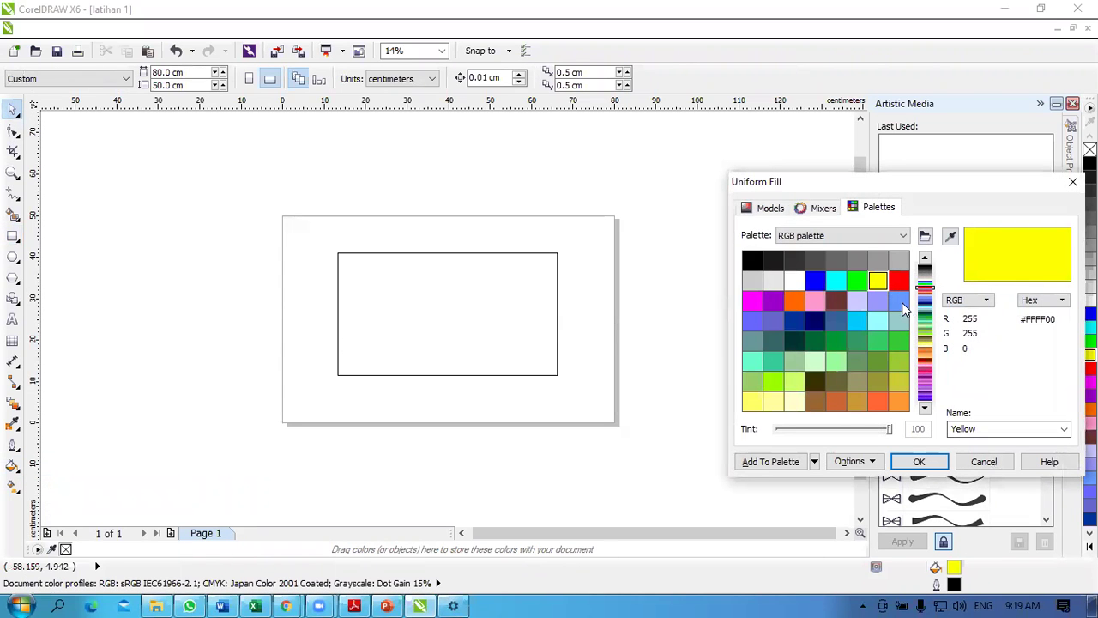
pyautogui.click(918, 461)
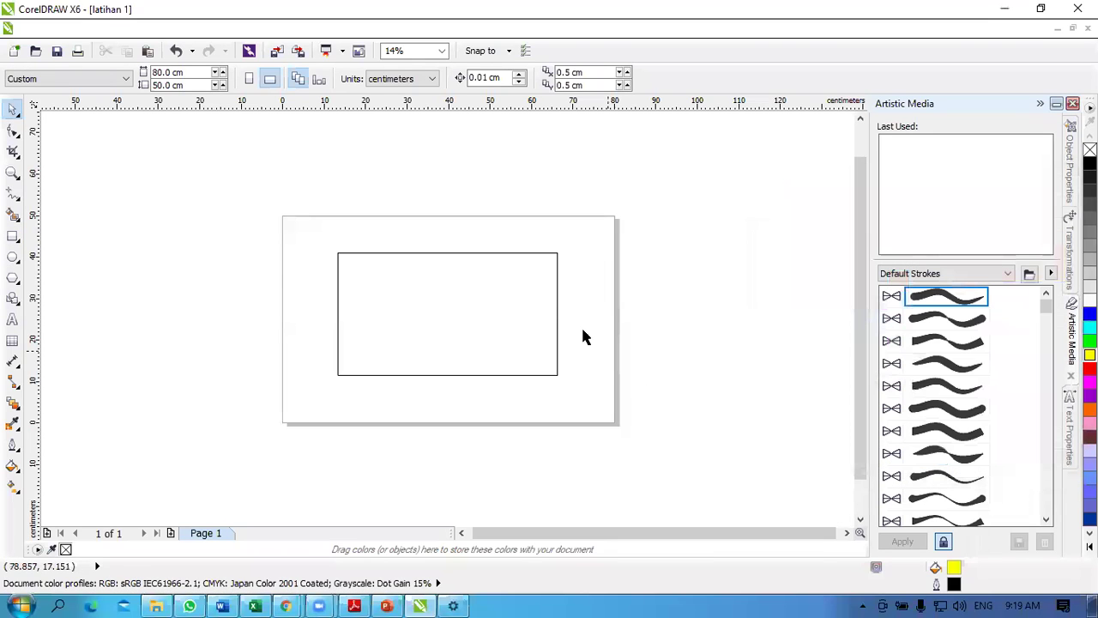
# Step: Try a yellow fill on the rectangle on the page, and undo it
pyautogui.click(511, 303)
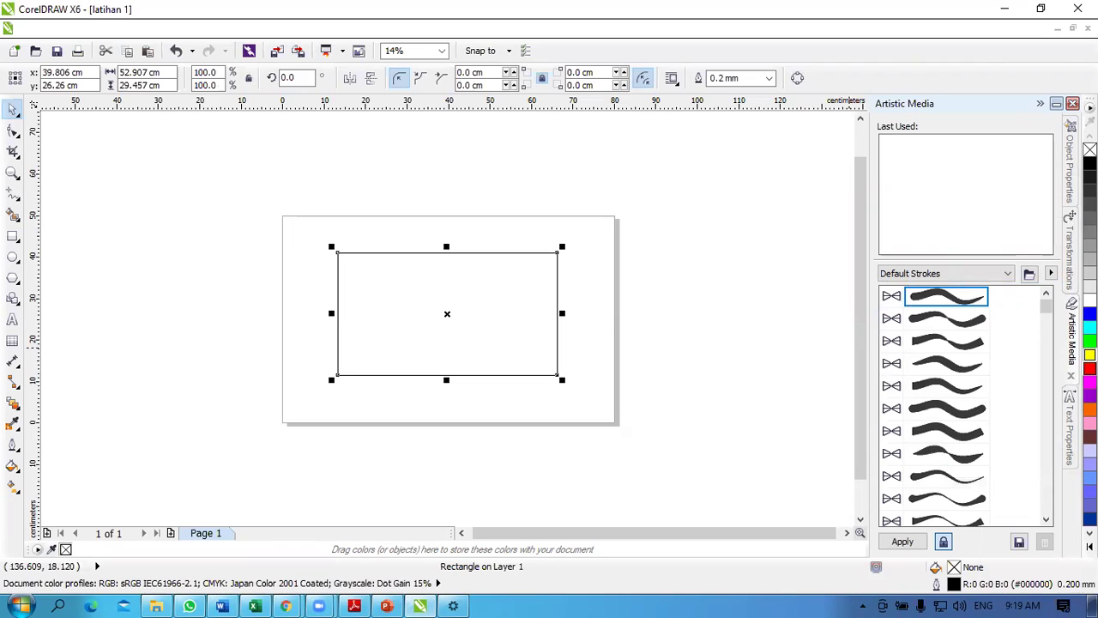
pyautogui.click(1090, 355)
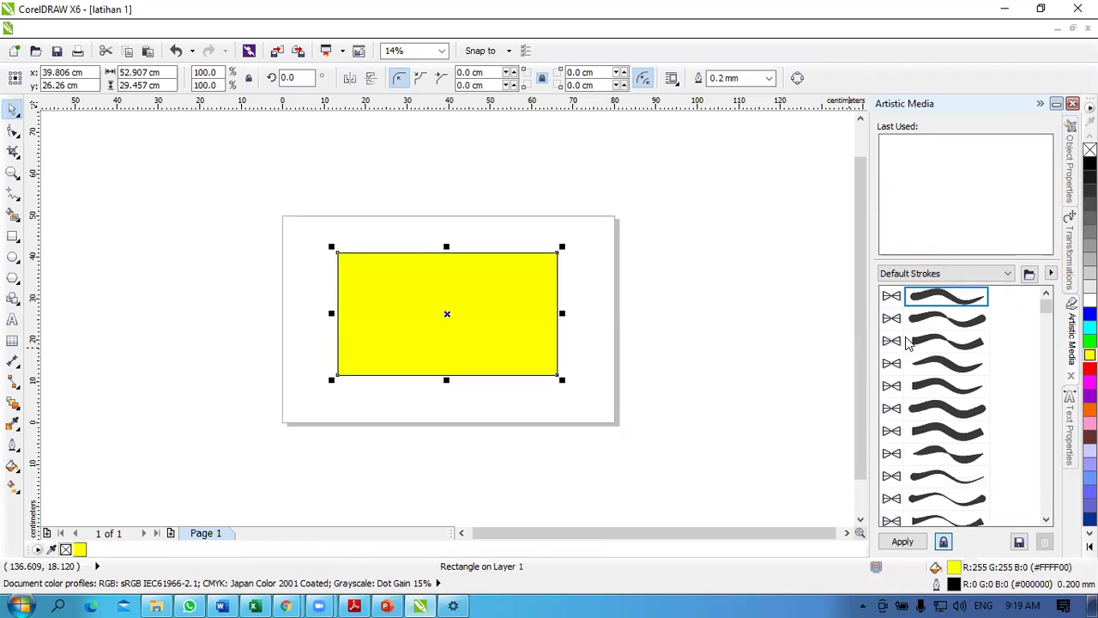
pyautogui.hotkey('ctrl', 'z')
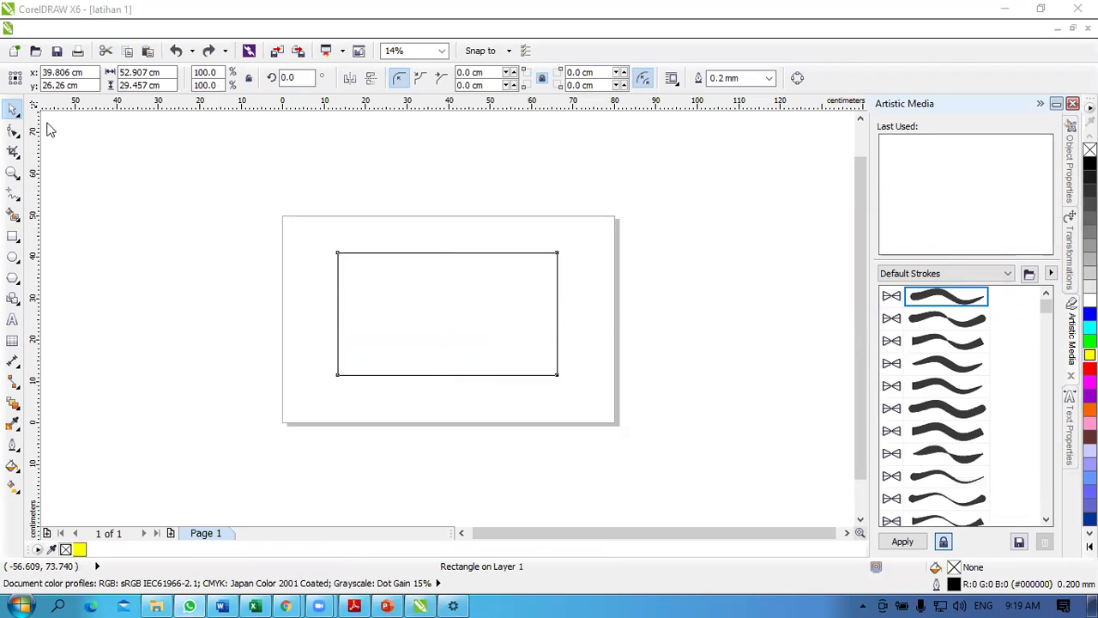
# Step: Move the unfilled rectangle around the page, placing its center at about x 39.4 cm, y 28.4 cm
pyautogui.moveTo(403, 292); pyautogui.dragTo(382, 275)
pyautogui.click(441, 290)
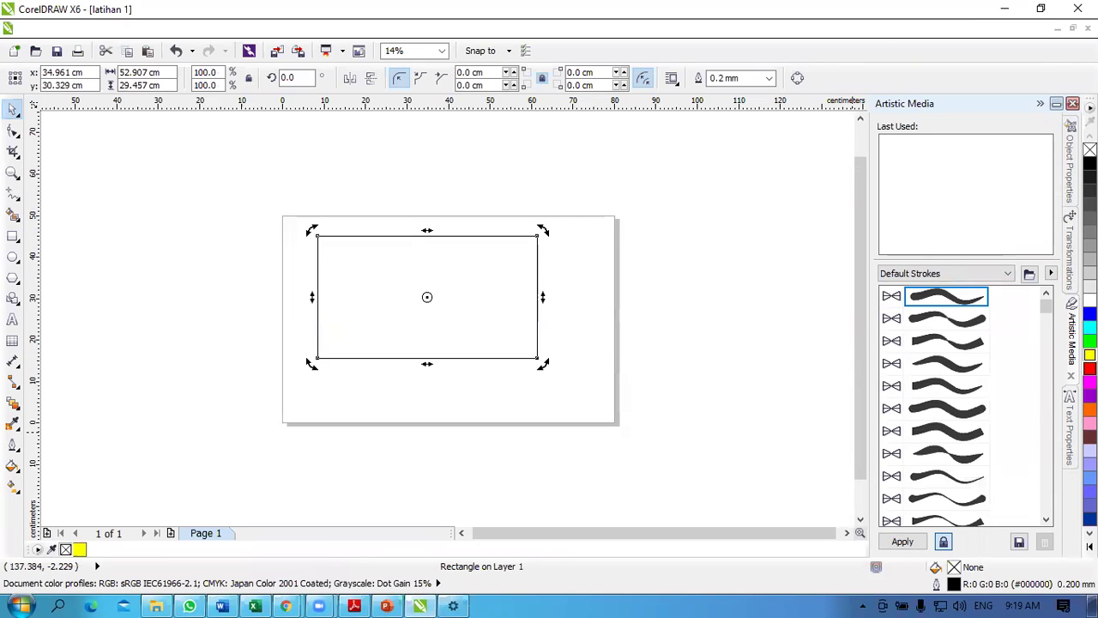
pyautogui.click(441, 269)
pyautogui.click(351, 235)
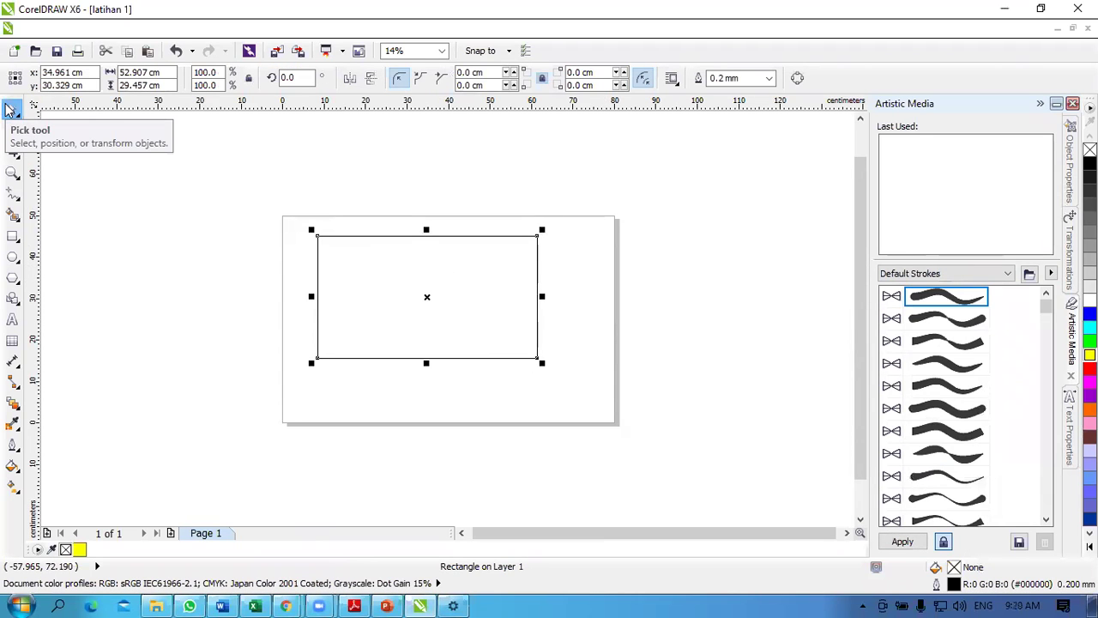
pyautogui.moveTo(400, 268); pyautogui.dragTo(418, 277)
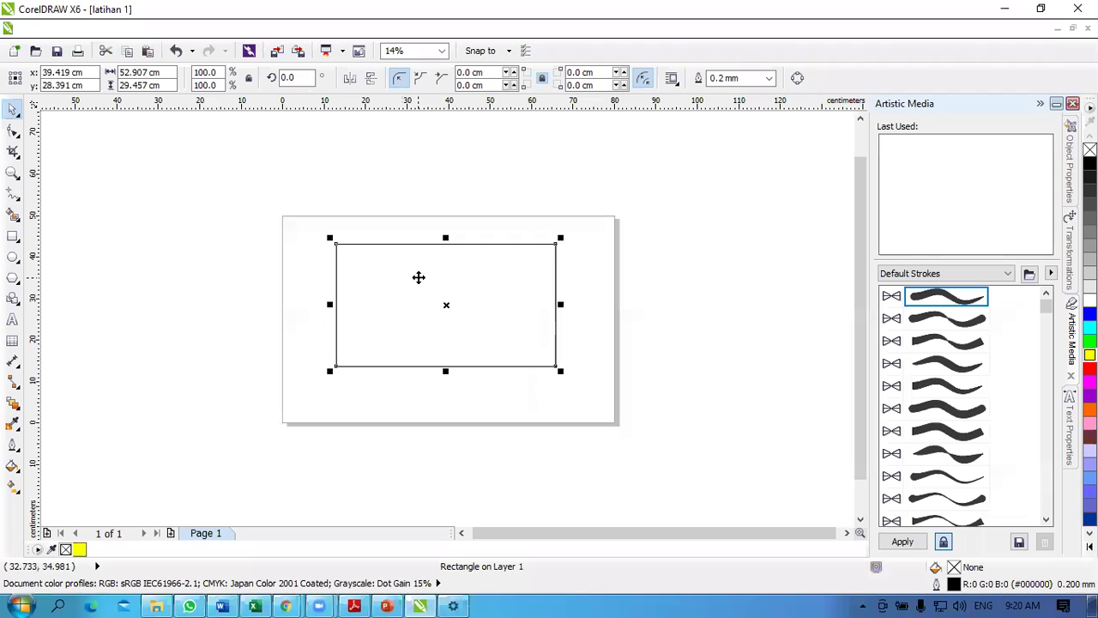
# Step: Draw a rectangle about 30 cm wide and 20 cm high outside the page's upper-left corner, and move it up against the page
pyautogui.click(13, 238)
pyautogui.moveTo(83, 173); pyautogui.dragTo(244, 268)
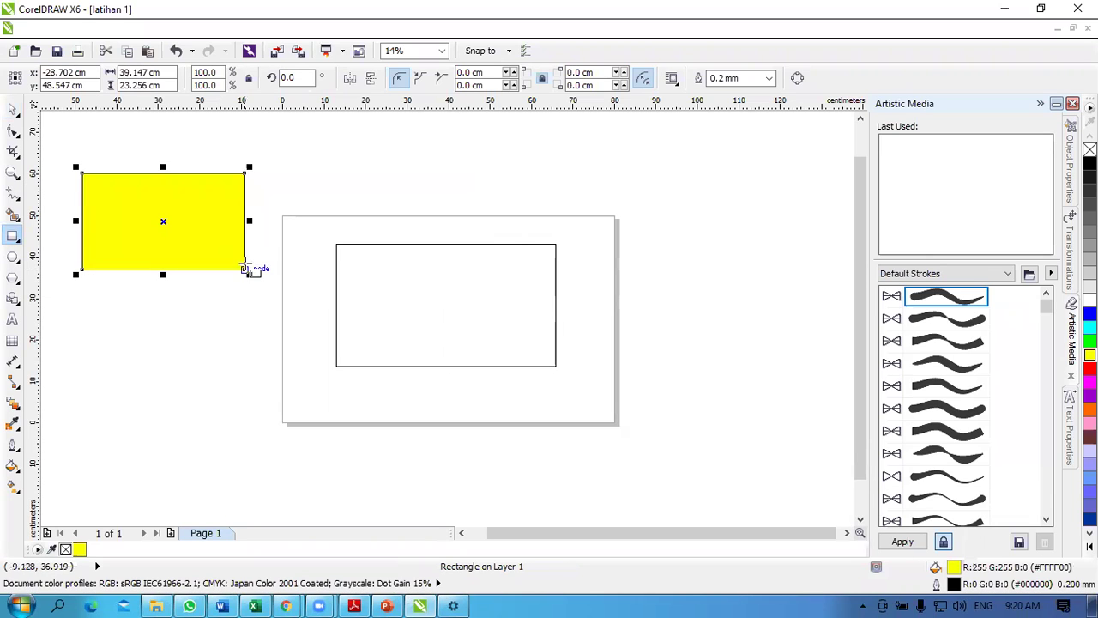
pyautogui.hotkey('ctrl', 'z')
pyautogui.moveTo(89, 156); pyautogui.dragTo(214, 241)
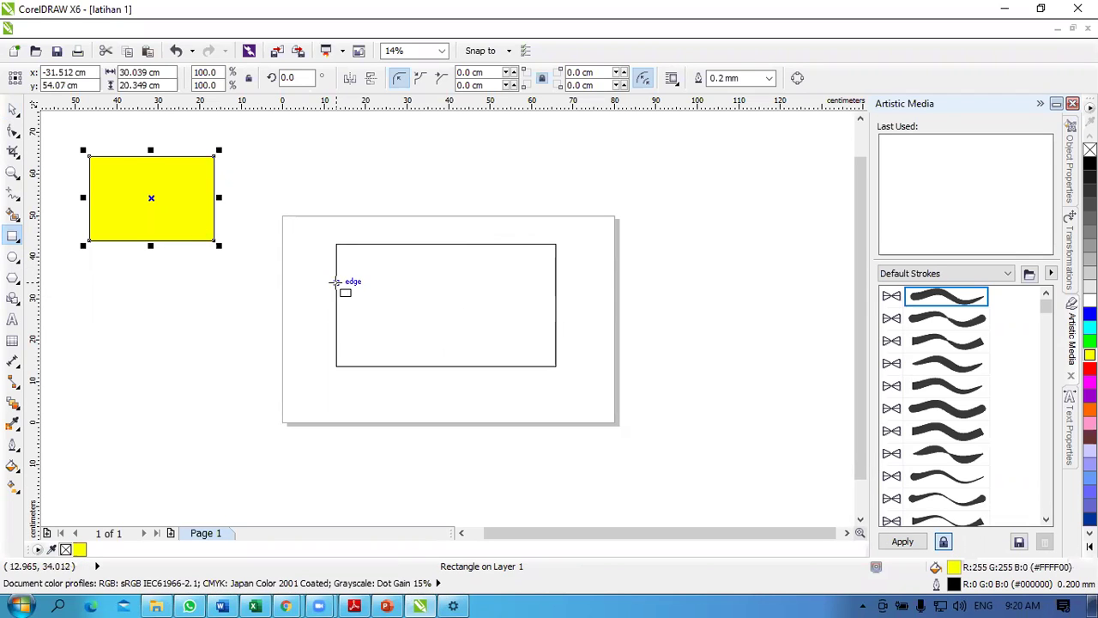
pyautogui.click(11, 111)
pyautogui.moveTo(108, 171); pyautogui.dragTo(179, 183)
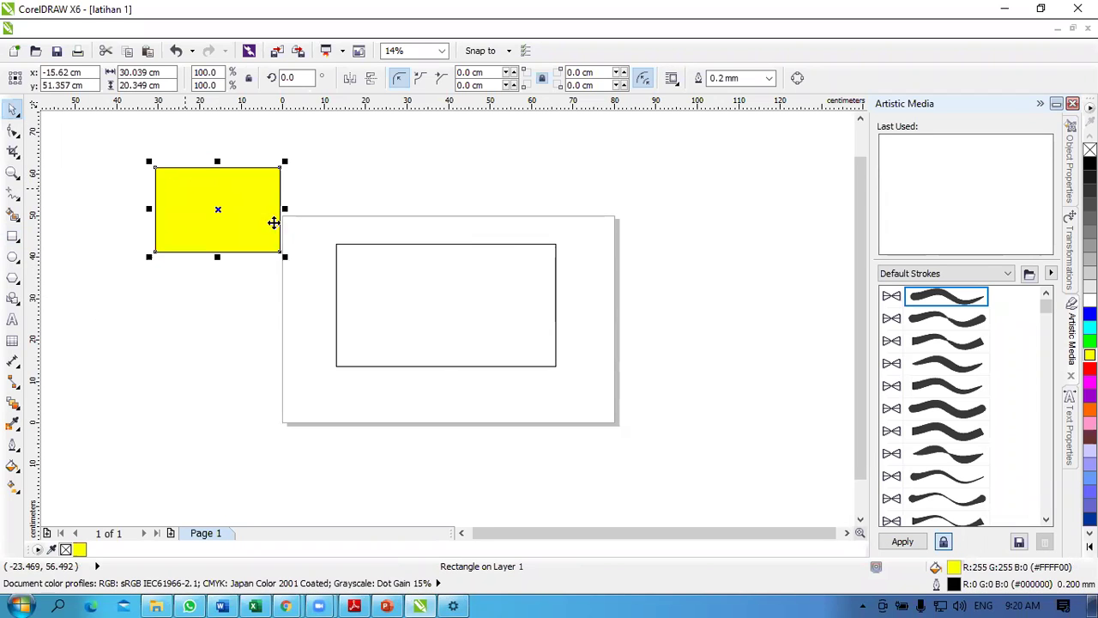
# Step: Give the unfilled rectangle a uniform red fill from the RGB palette, and reposition it to about x 43.3 cm, y 27.6 cm
pyautogui.click(491, 367)
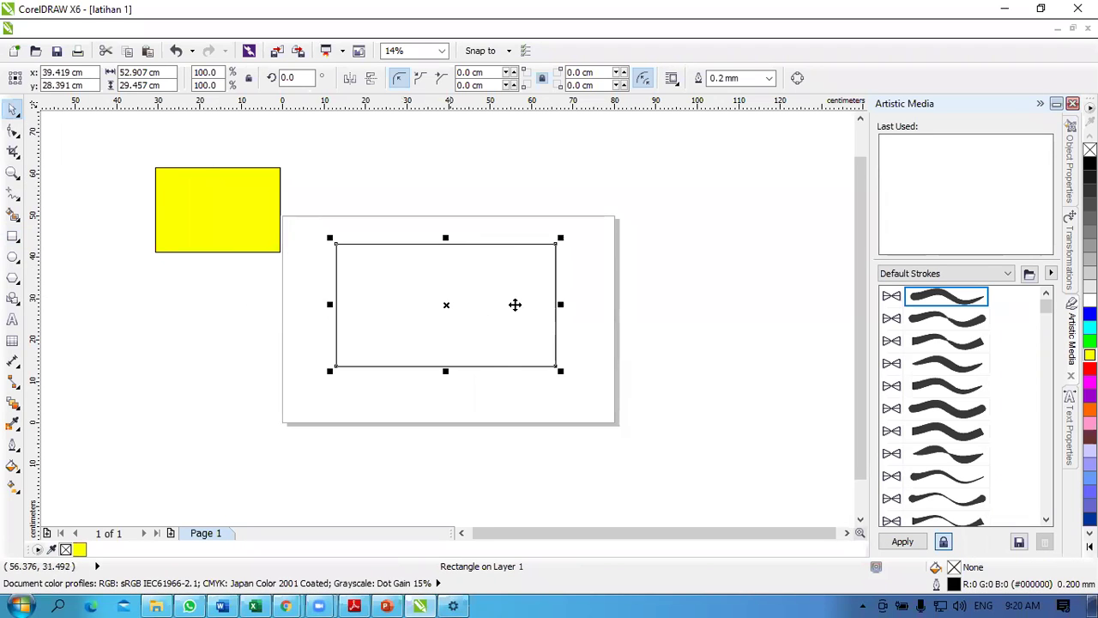
pyautogui.moveTo(480, 276); pyautogui.dragTo(502, 273)
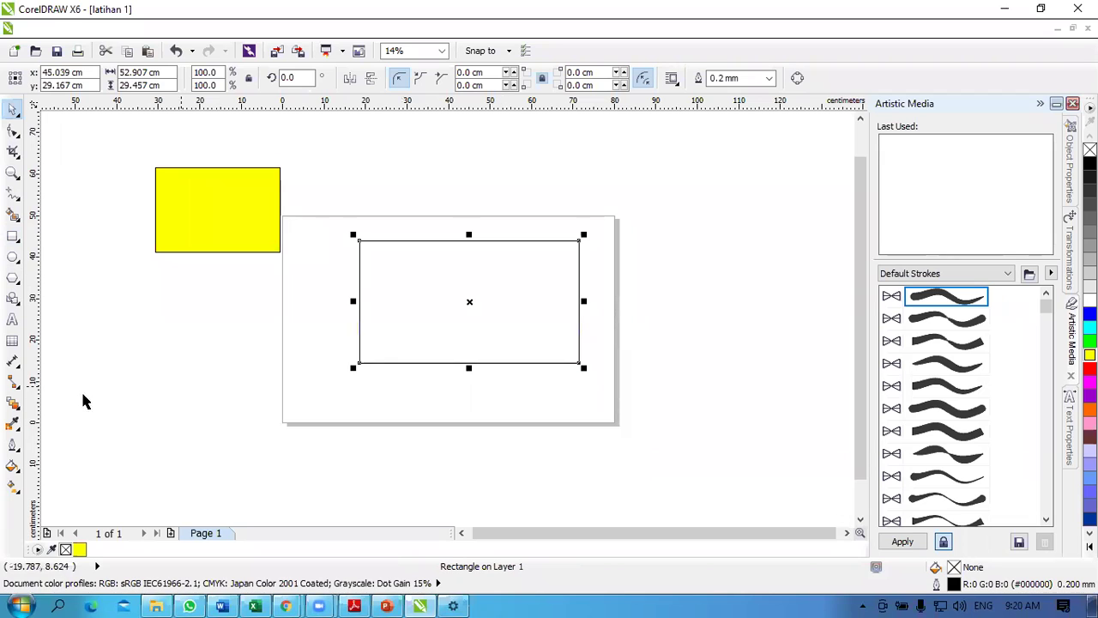
pyautogui.click(12, 468)
pyautogui.click(39, 462)
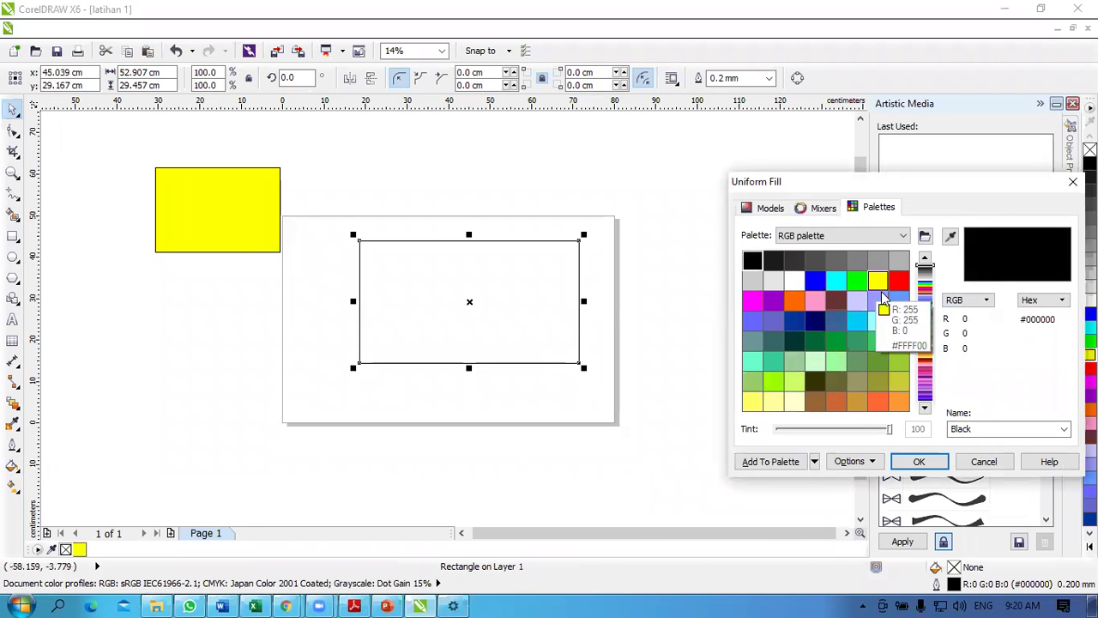
pyautogui.click(898, 281)
pyautogui.click(917, 461)
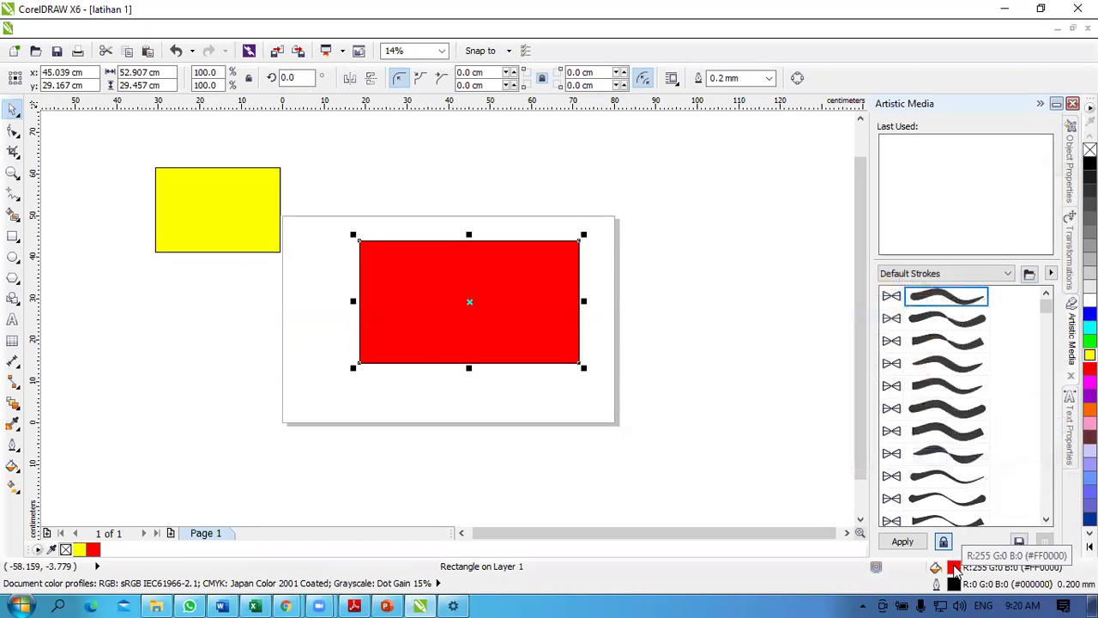
pyautogui.moveTo(441, 280)
pyautogui.mouseDown()
pyautogui.moveTo(441, 265)
pyautogui.moveTo(441, 294)
pyautogui.moveTo(433, 286)
pyautogui.mouseUp()
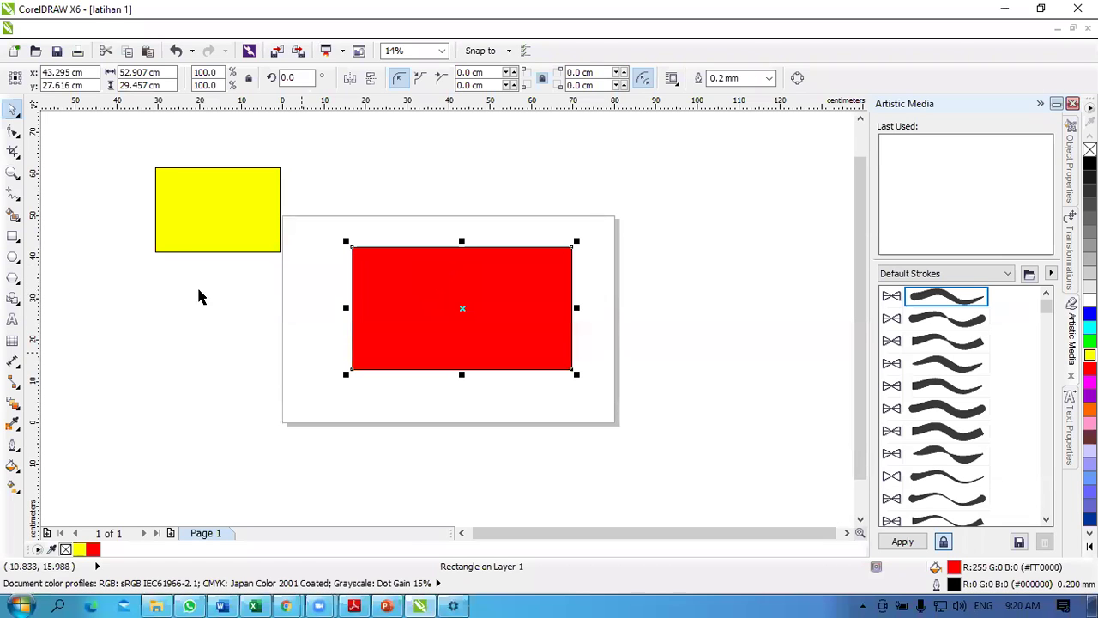
# Step: With nothing selected, draw a rectangle about 61 cm wide and 25 cm high overlapping the red rectangle's upper part
pyautogui.click(106, 243)
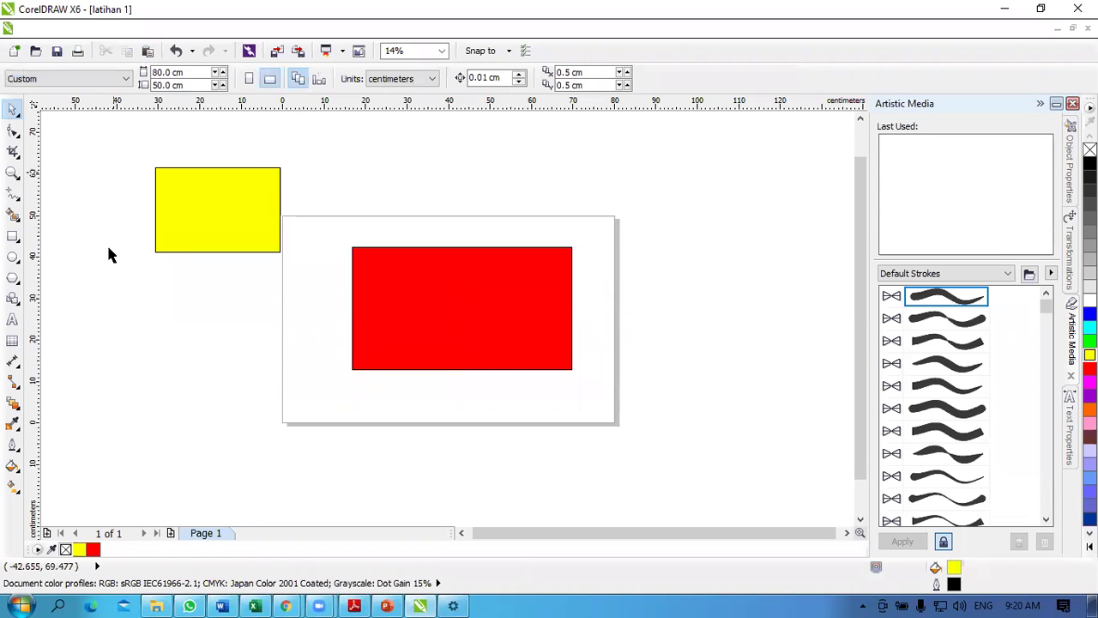
pyautogui.click(13, 237)
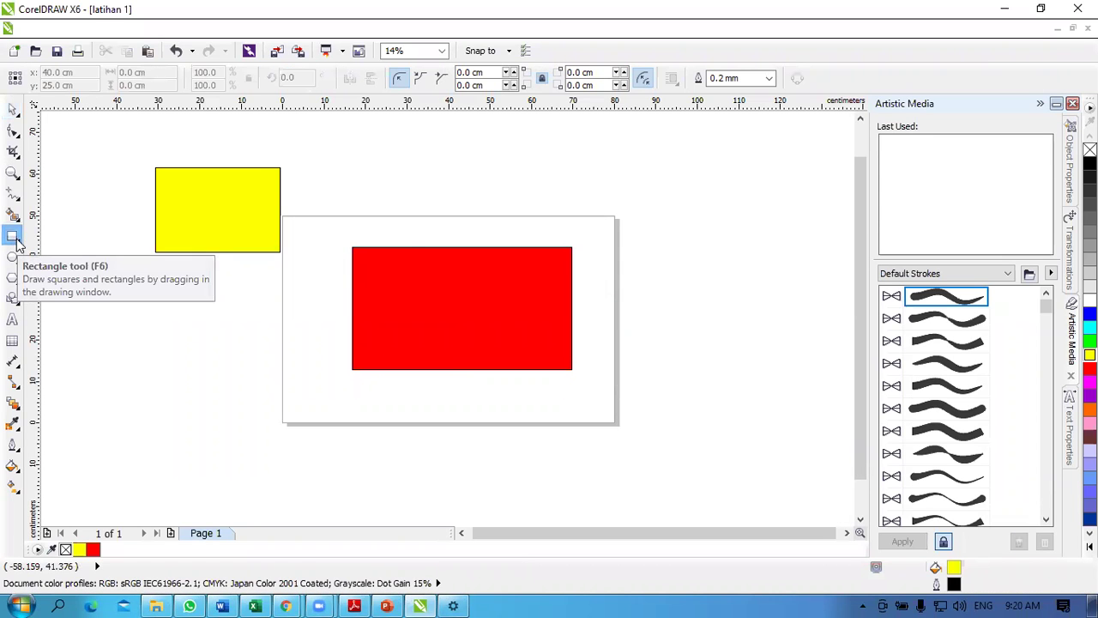
pyautogui.moveTo(371, 176); pyautogui.dragTo(625, 280)
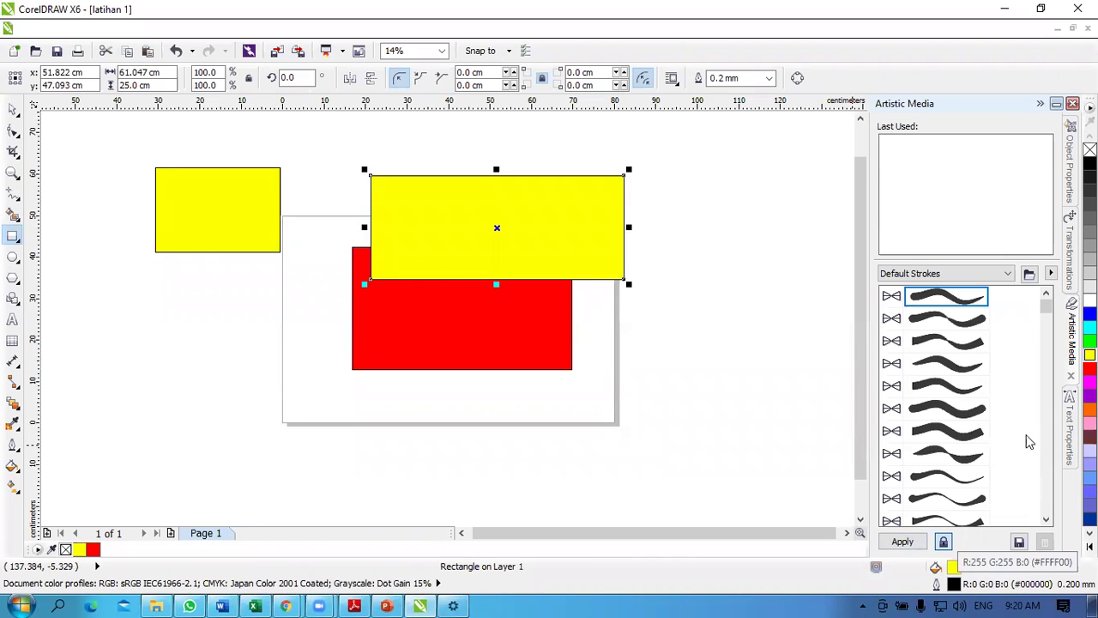
# Step: Try magenta, orange, purple and blue fills on the new rectangle, and return it to yellow
pyautogui.click(1089, 410)
pyautogui.click(1090, 396)
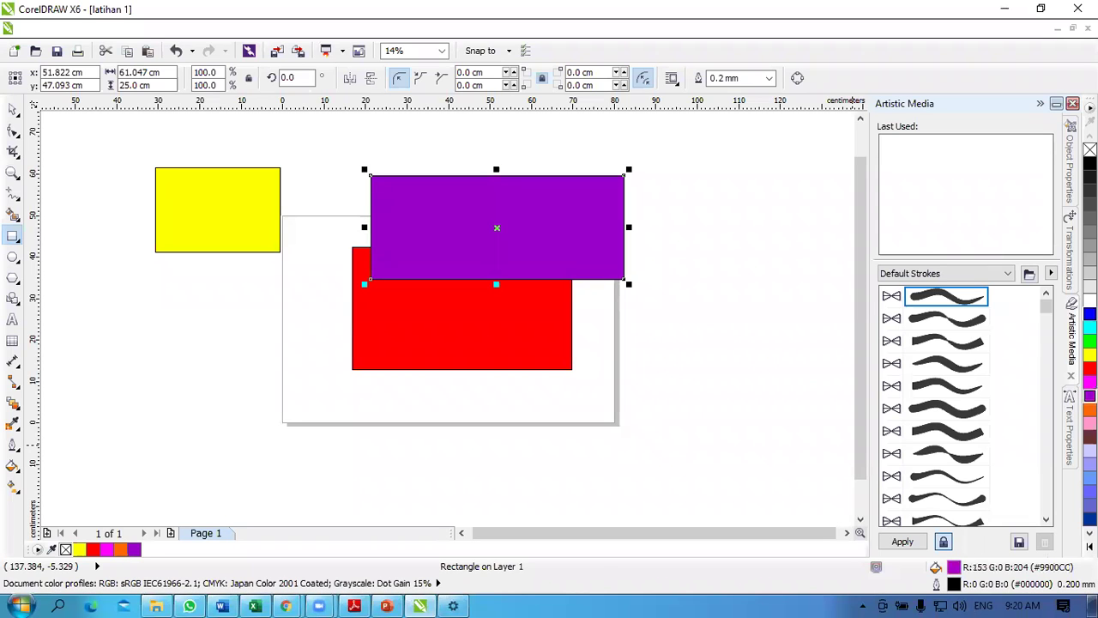
pyautogui.click(1090, 314)
pyautogui.click(1090, 354)
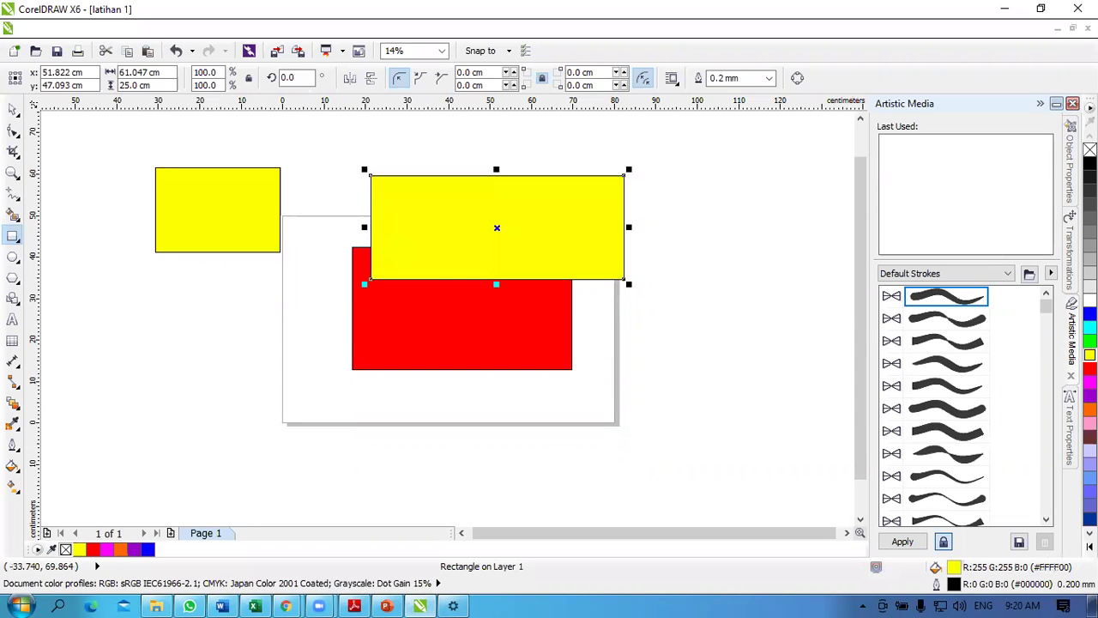
# Step: Move the small yellow rectangle over the page's upper-left corner, and shift the large yellow rectangle about 5 cm to the right
pyautogui.click(16, 113)
pyautogui.click(215, 211)
pyautogui.click(456, 289)
pyautogui.click(466, 213)
pyautogui.moveTo(203, 208); pyautogui.dragTo(237, 223)
pyautogui.click(484, 230)
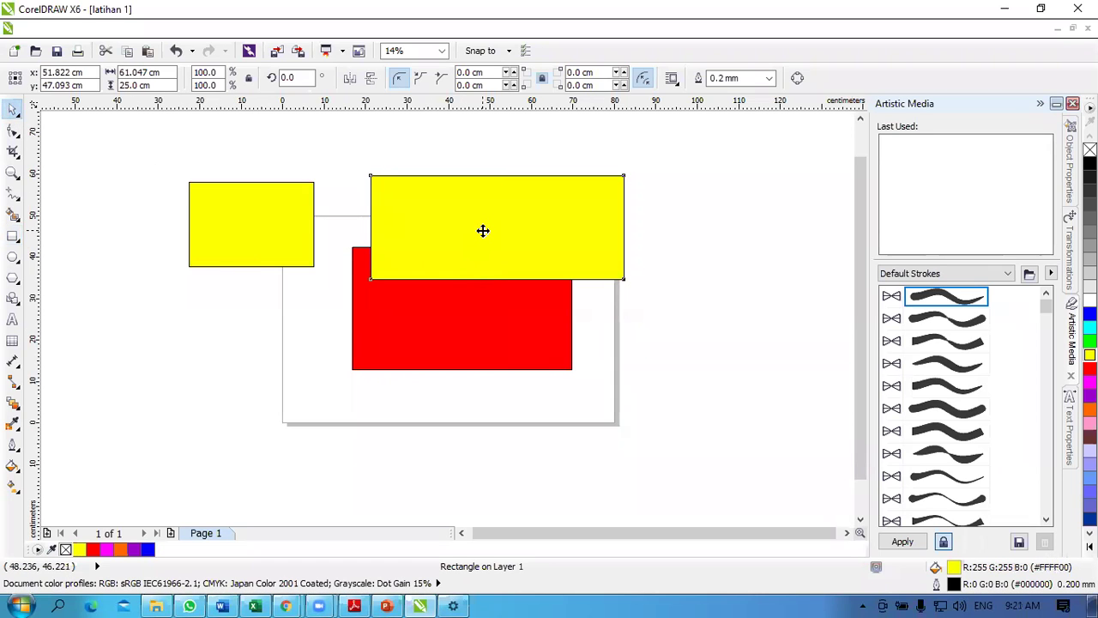
pyautogui.moveTo(496, 213); pyautogui.dragTo(518, 213)
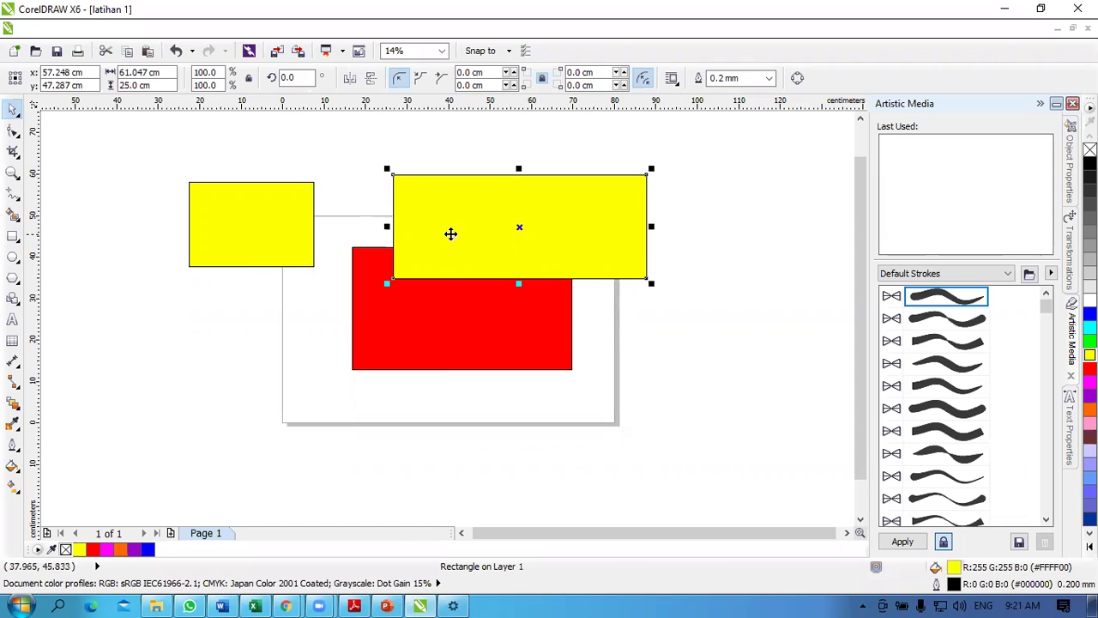
# Step: Set the large yellow rectangle's outline width to 4.0 mm
pyautogui.scroll(2, 451, 234)
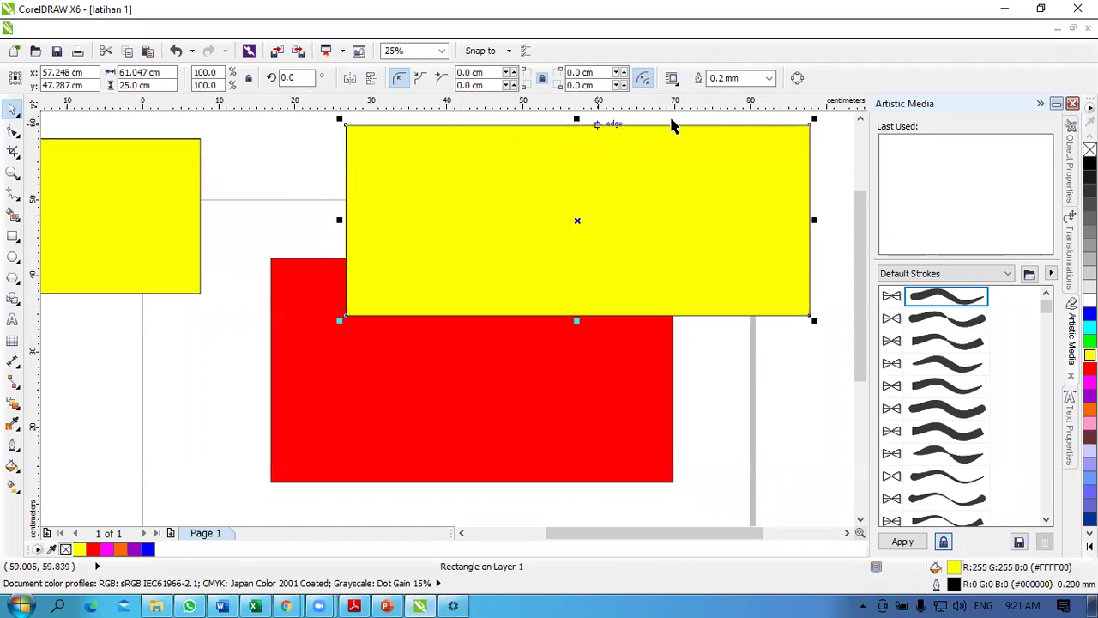
pyautogui.scroll(-2, 515, 292)
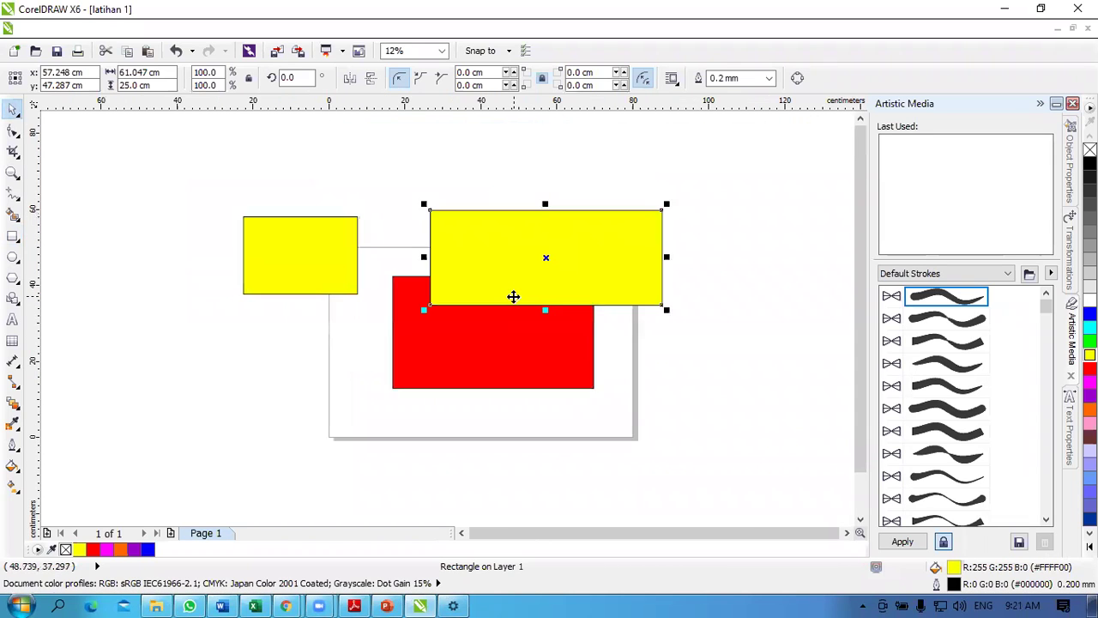
pyautogui.scroll(2, 534, 251)
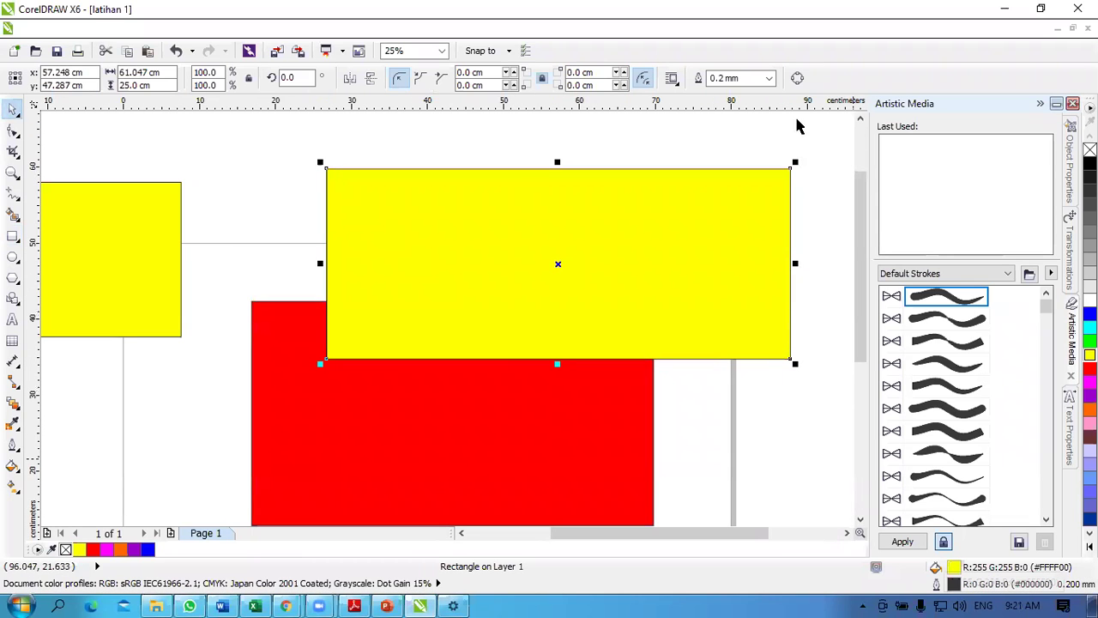
pyautogui.click(769, 79)
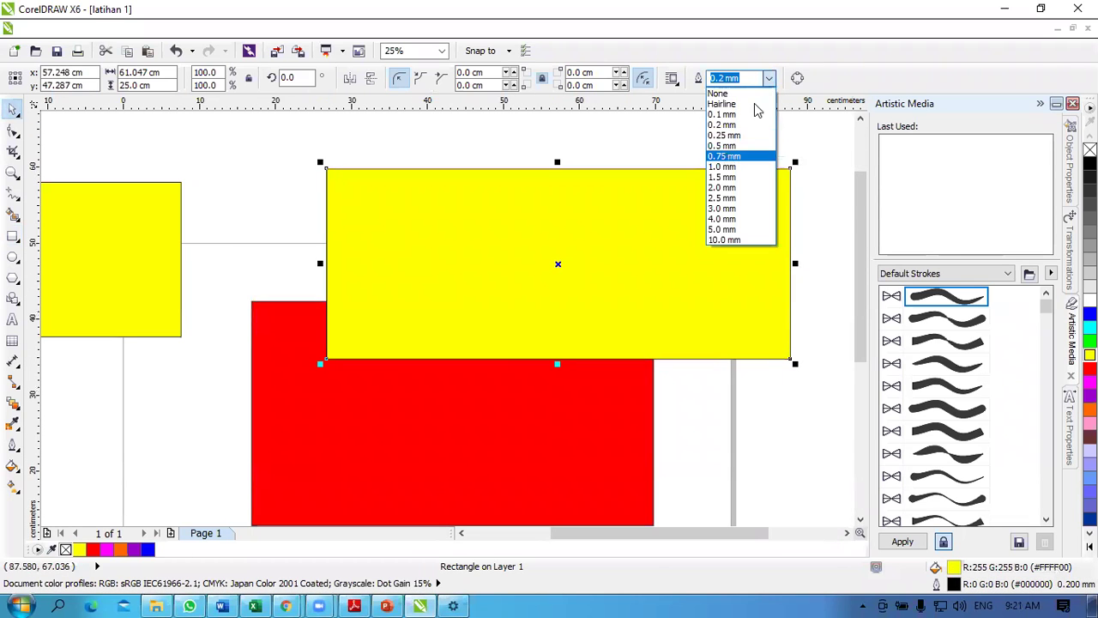
pyautogui.click(770, 79)
pyautogui.click(769, 79)
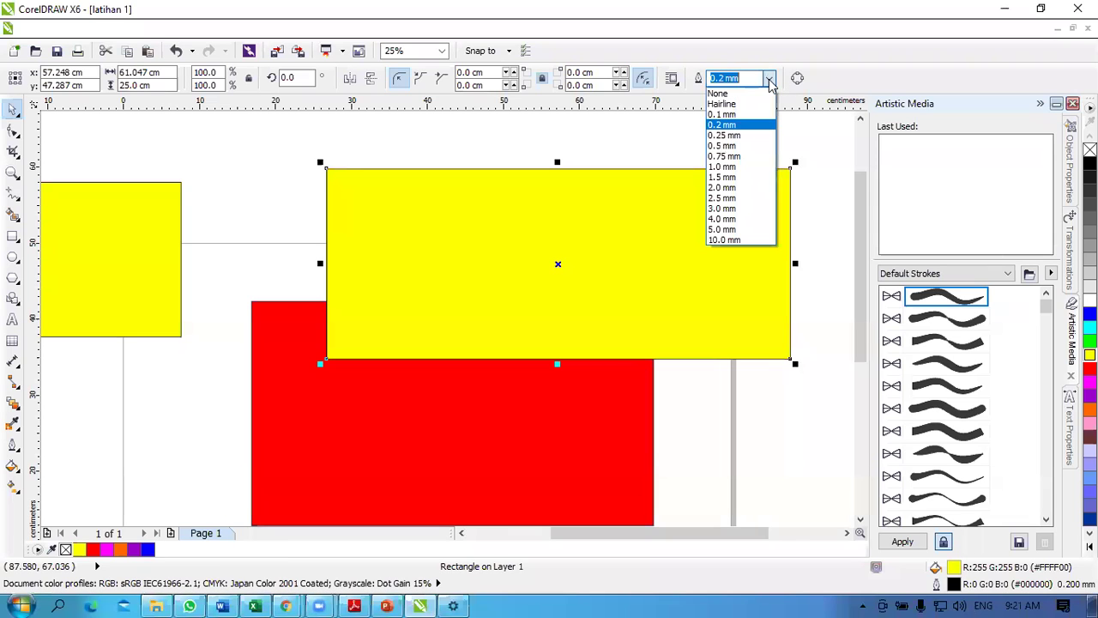
pyautogui.click(756, 220)
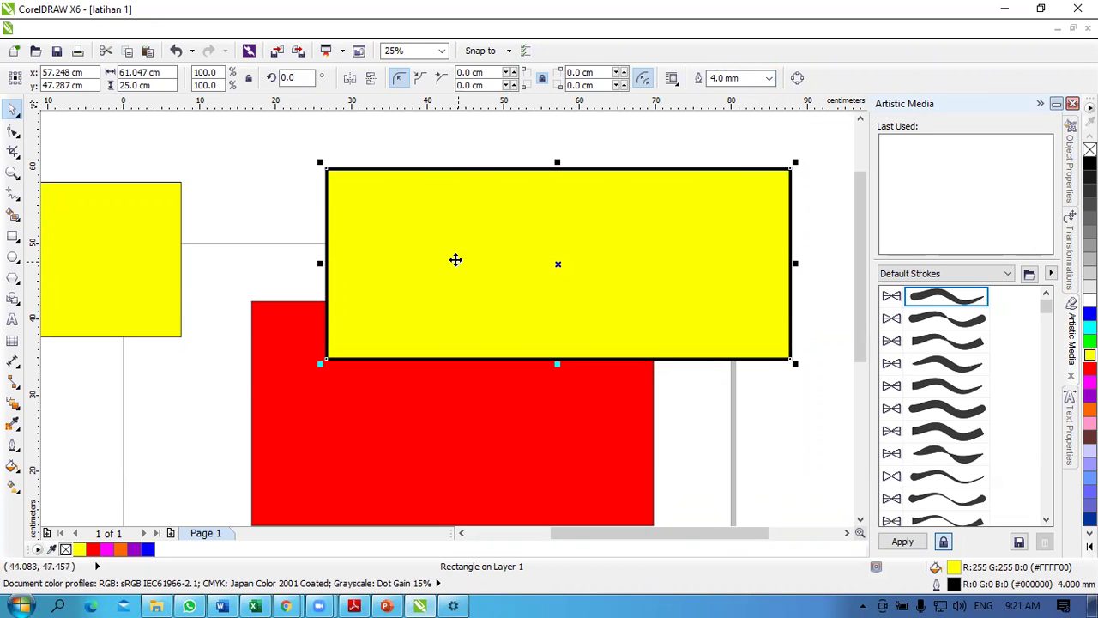
# Step: Shift the large yellow rectangle about 6 cm left and 2 cm up, and set its outline width to None
pyautogui.moveTo(454, 257); pyautogui.dragTo(410, 239)
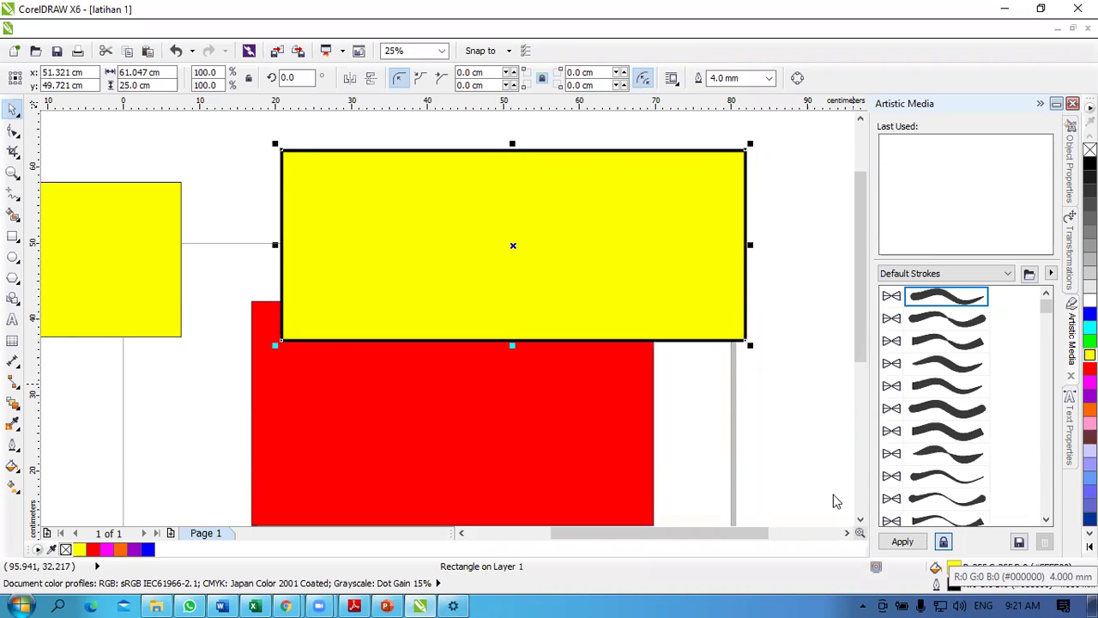
pyautogui.doubleClick(953, 582)
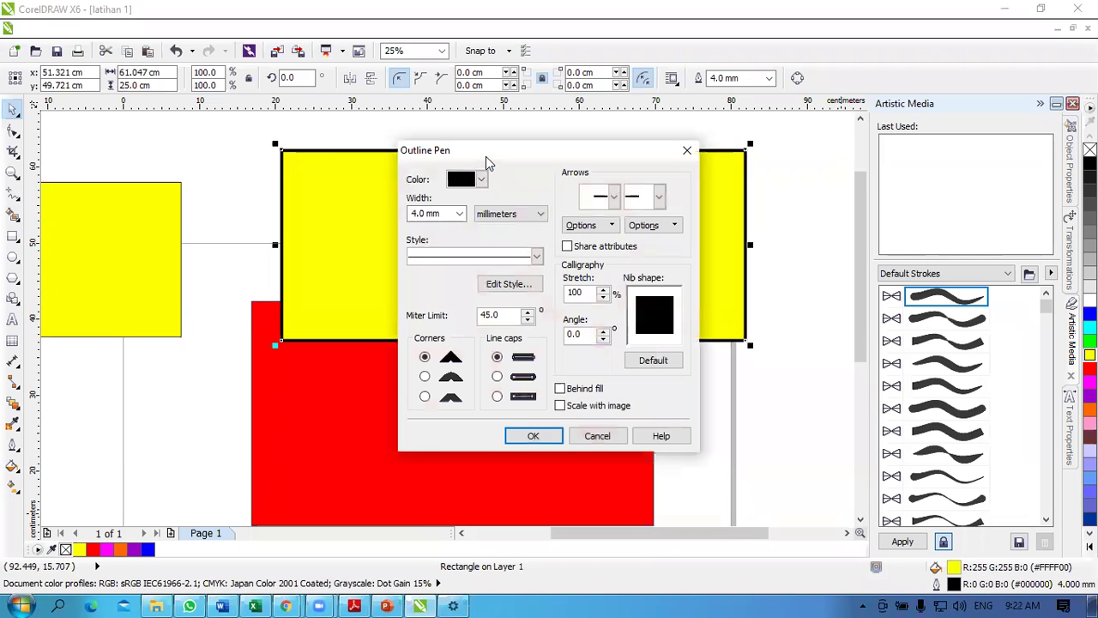
pyautogui.moveTo(486, 156); pyautogui.dragTo(760, 97)
pyautogui.click(758, 120)
pyautogui.click(757, 118)
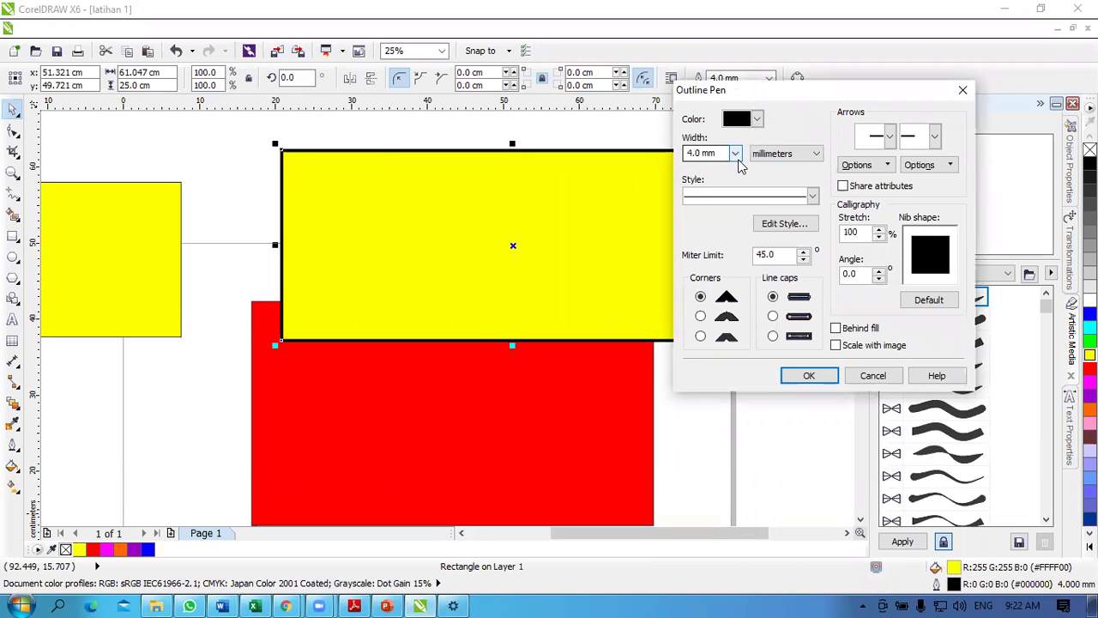
pyautogui.click(736, 154)
pyautogui.click(736, 156)
pyautogui.click(736, 156)
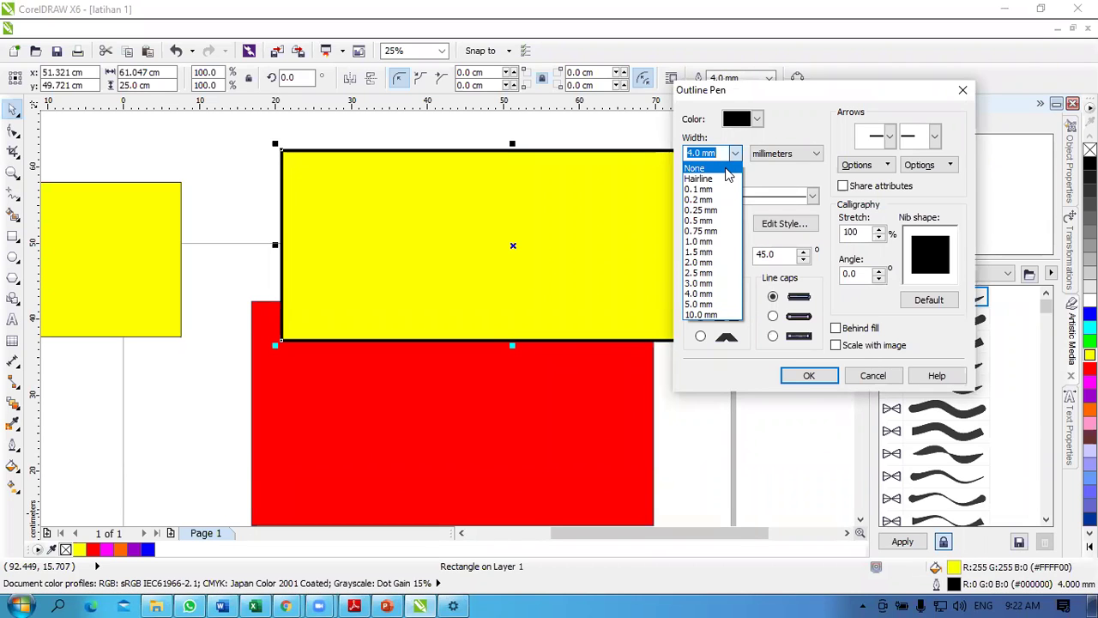
pyautogui.click(726, 170)
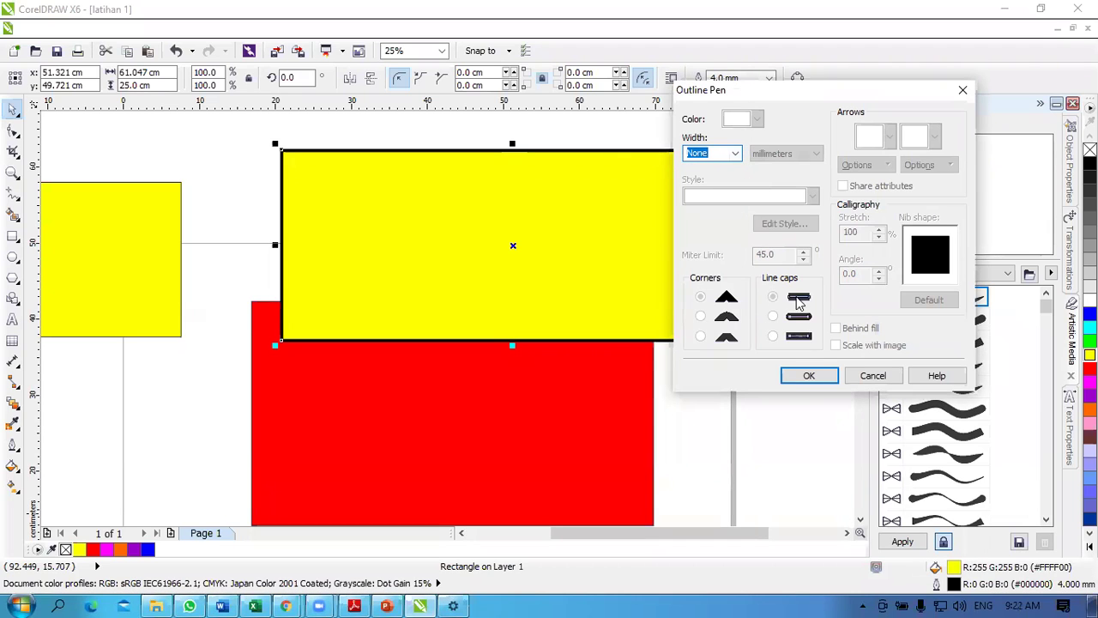
pyautogui.click(810, 375)
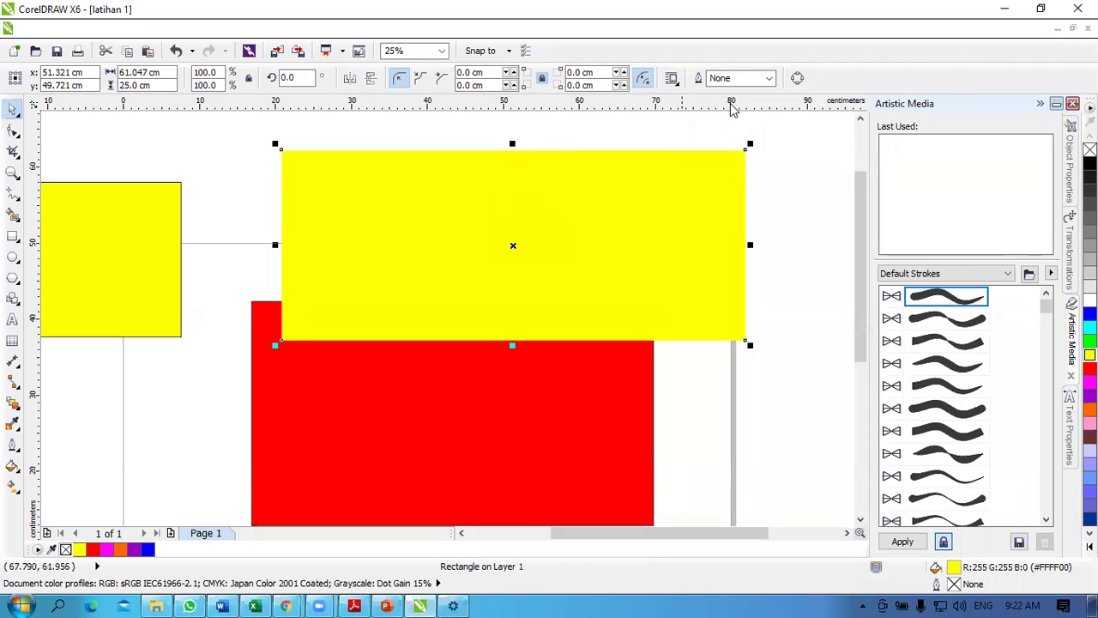
# Step: Give the large yellow rectangle a green 10.0 mm outline, and shift it about 5 cm left and 2 cm down
pyautogui.press('F12')
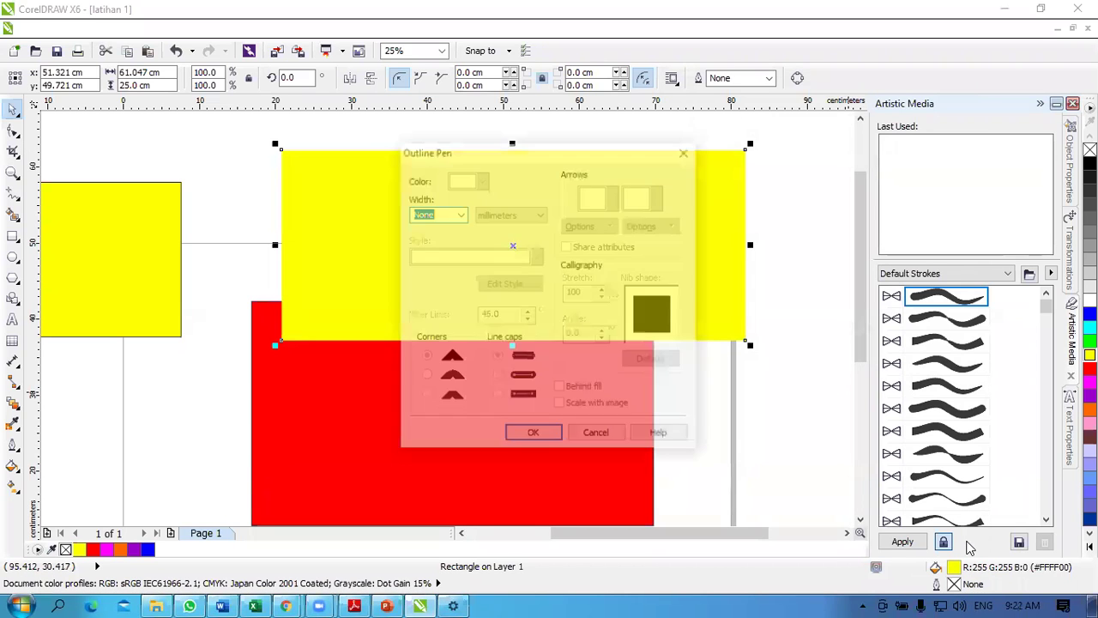
pyautogui.moveTo(514, 158); pyautogui.dragTo(638, 160)
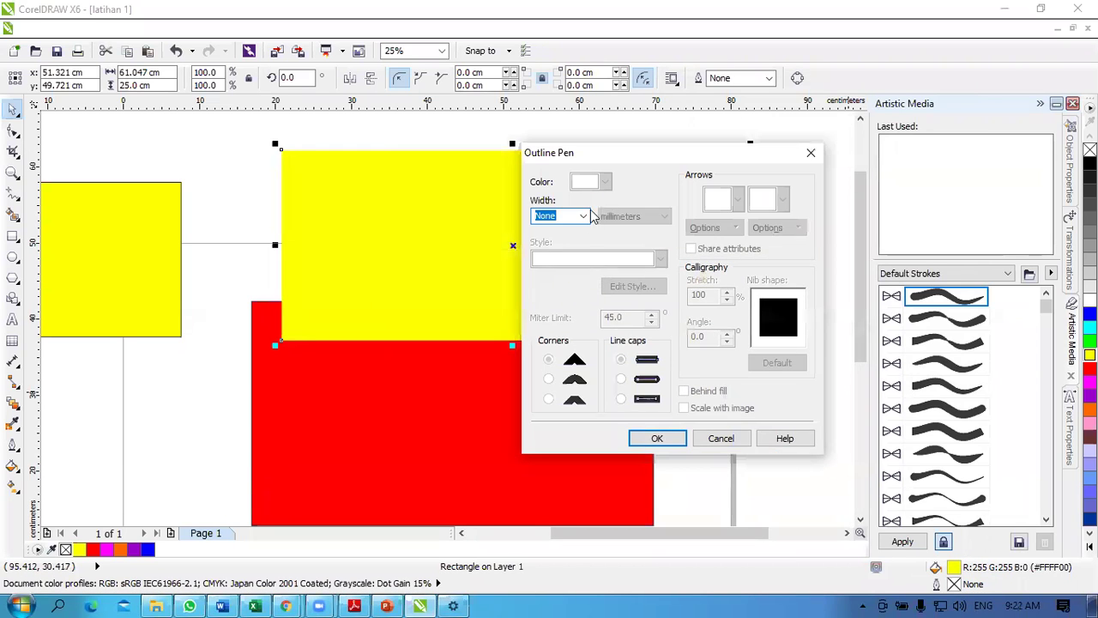
pyautogui.click(583, 216)
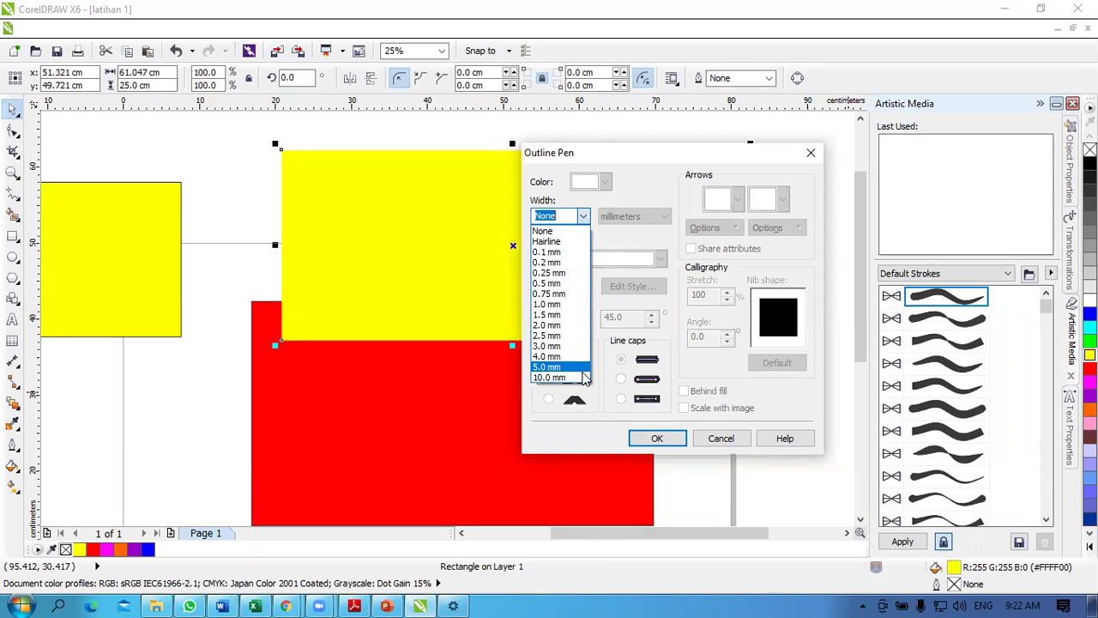
pyautogui.click(583, 377)
pyautogui.click(604, 183)
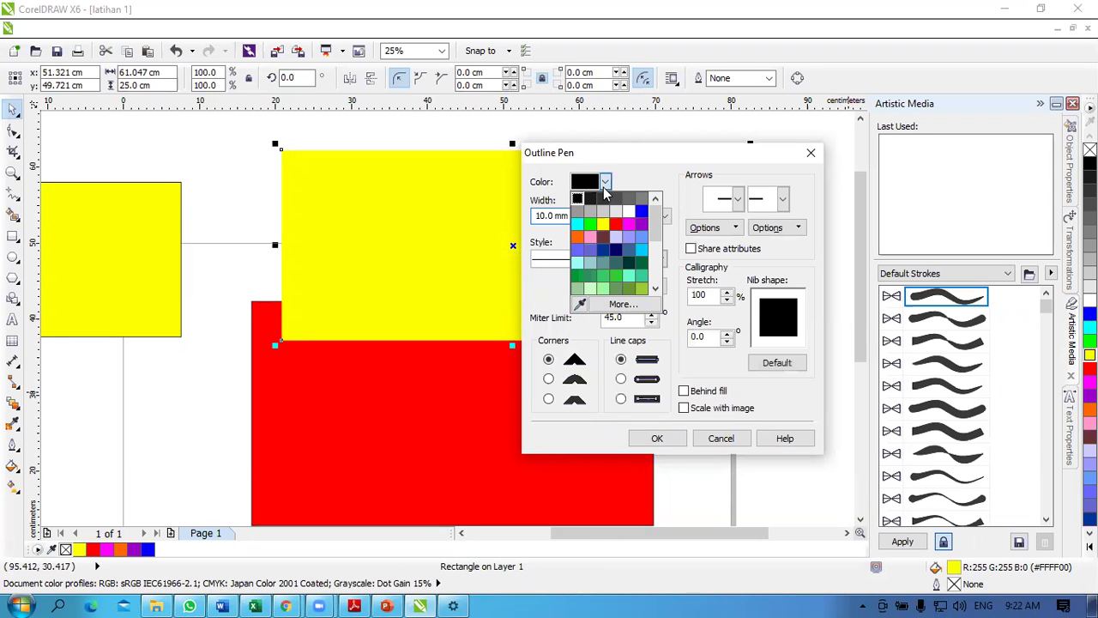
pyautogui.click(590, 230)
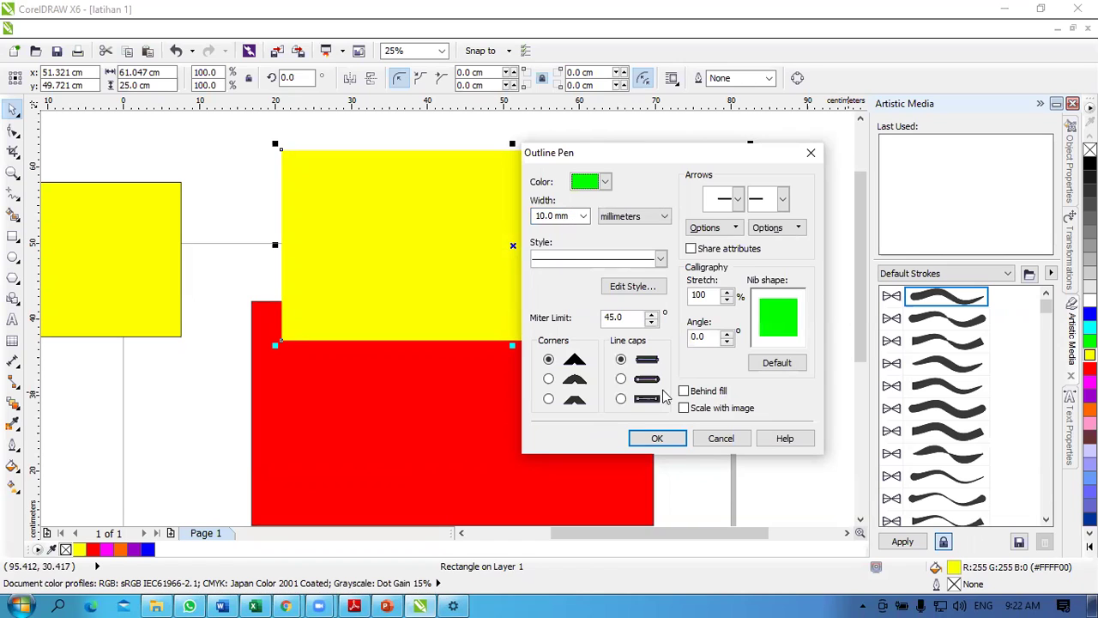
pyautogui.click(656, 439)
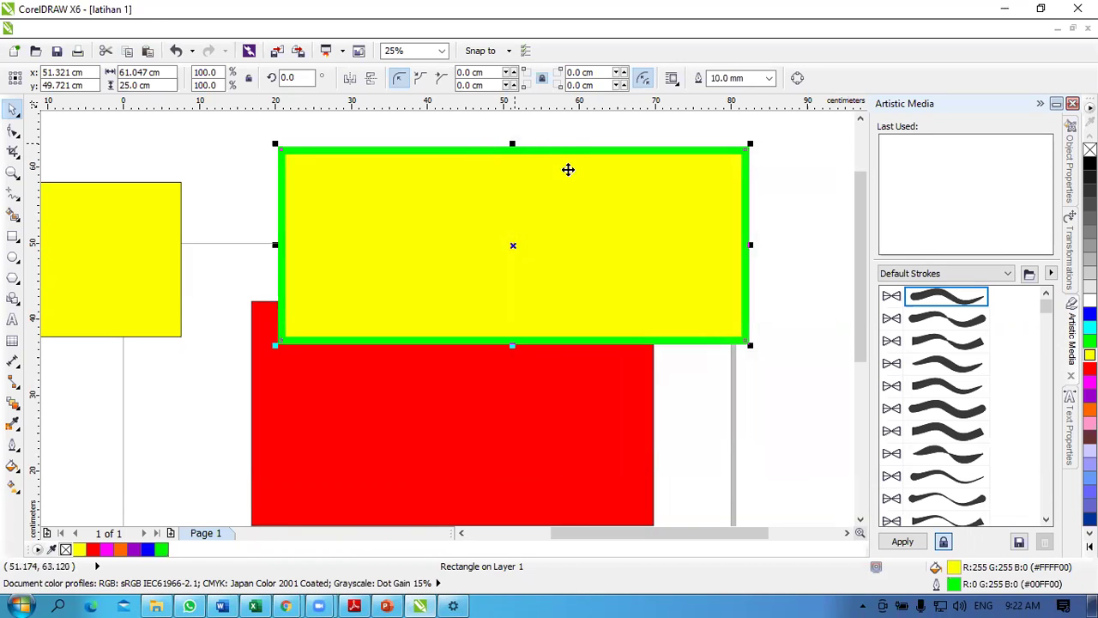
pyautogui.moveTo(578, 179); pyautogui.dragTo(540, 195)
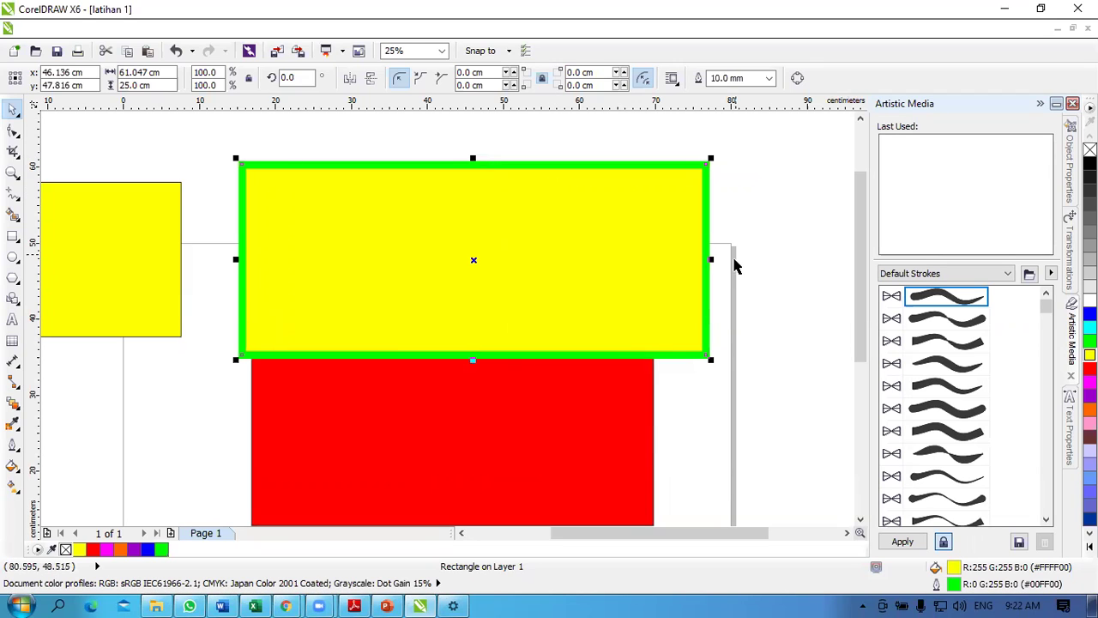
# Step: Delete the red rectangle, and drag the small yellow rectangle around before deleting it as well
pyautogui.click(607, 400)
pyautogui.press('Delete')
pyautogui.moveTo(104, 213); pyautogui.dragTo(383, 239)
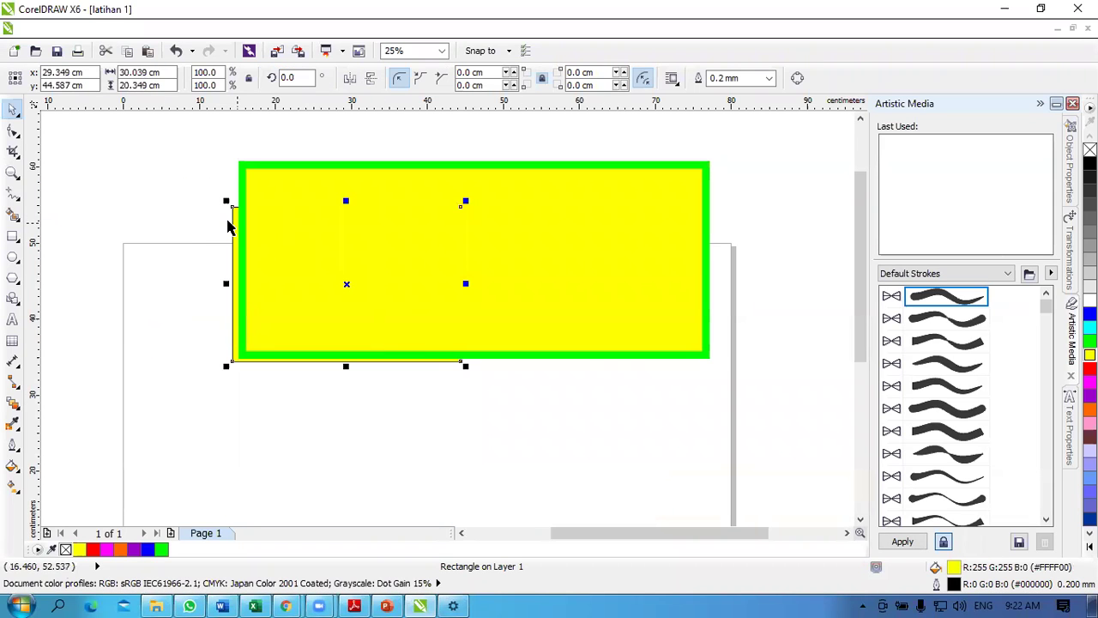
pyautogui.moveTo(233, 223); pyautogui.dragTo(112, 200)
pyautogui.moveTo(200, 221); pyautogui.dragTo(182, 284)
pyautogui.press('Delete')
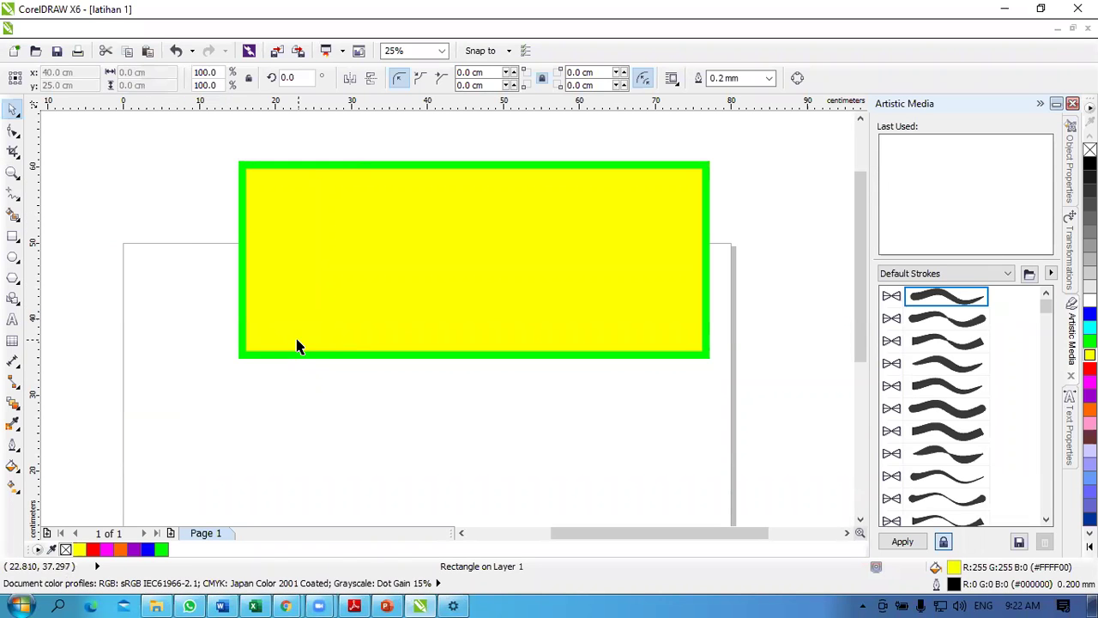
# Step: Move the green-outlined rectangle fully onto the page, try green and light pink fills, and settle on dusty pink #CC6699
pyautogui.moveTo(348, 249); pyautogui.dragTo(318, 325)
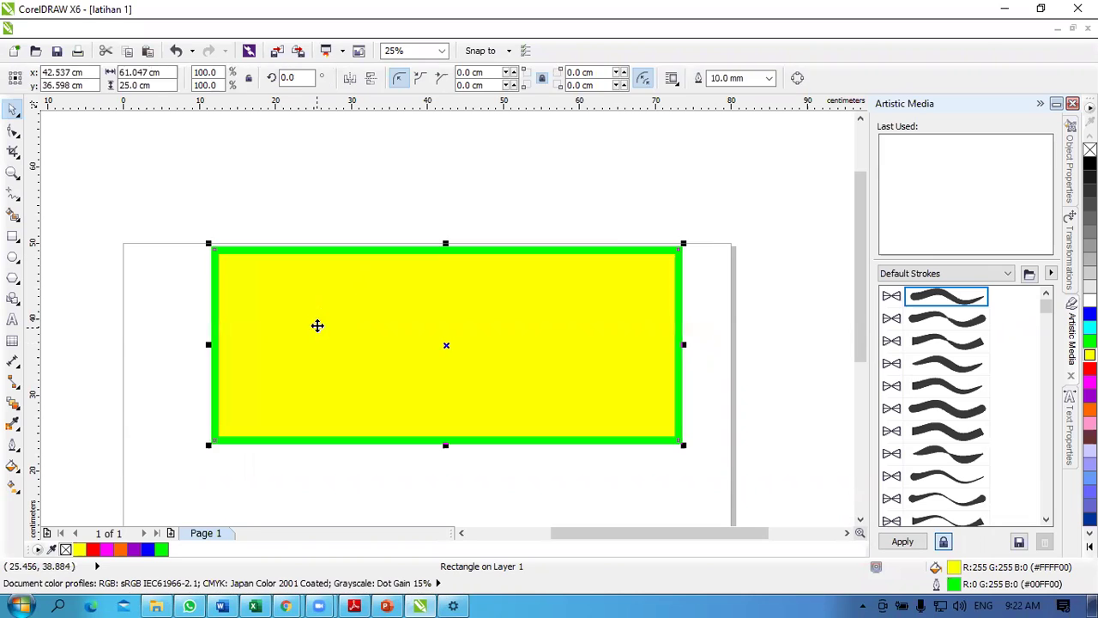
pyautogui.click(342, 172)
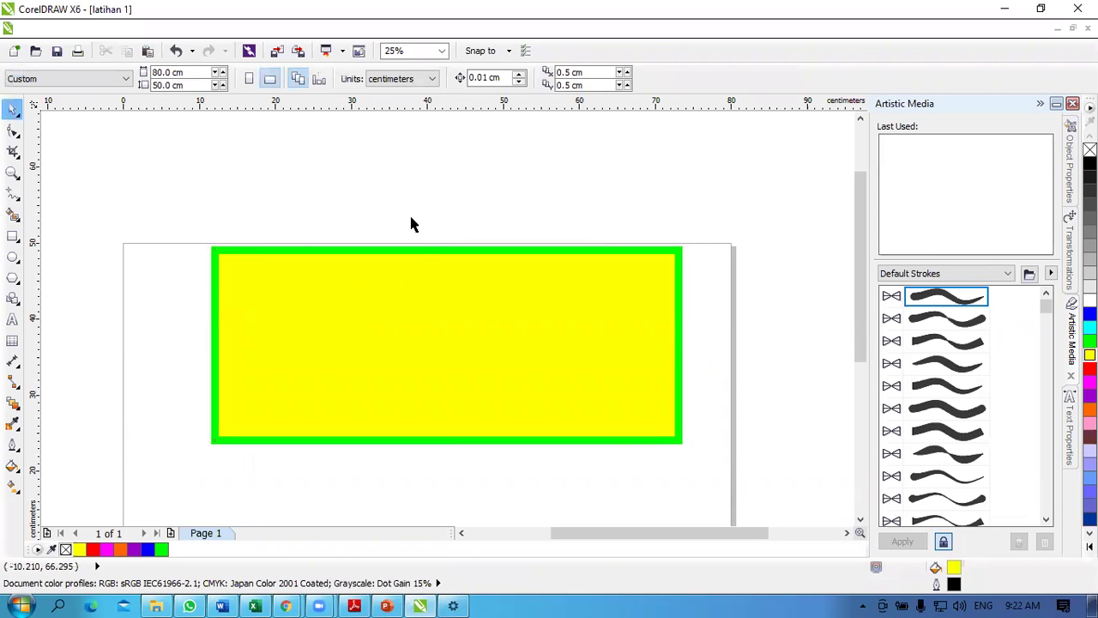
pyautogui.click(406, 349)
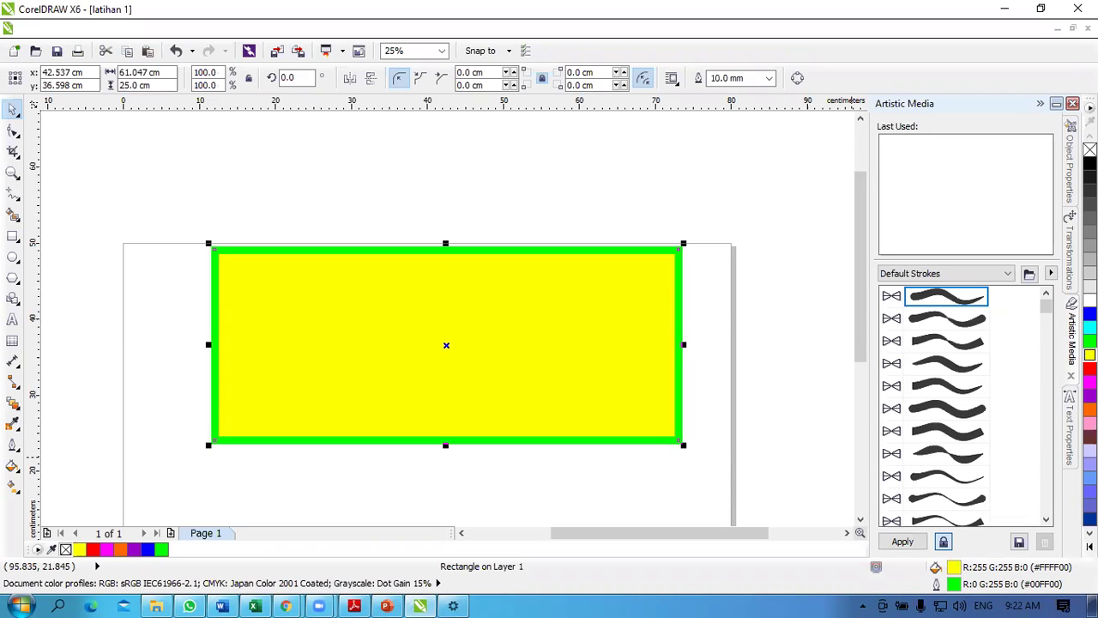
pyautogui.click(1090, 341)
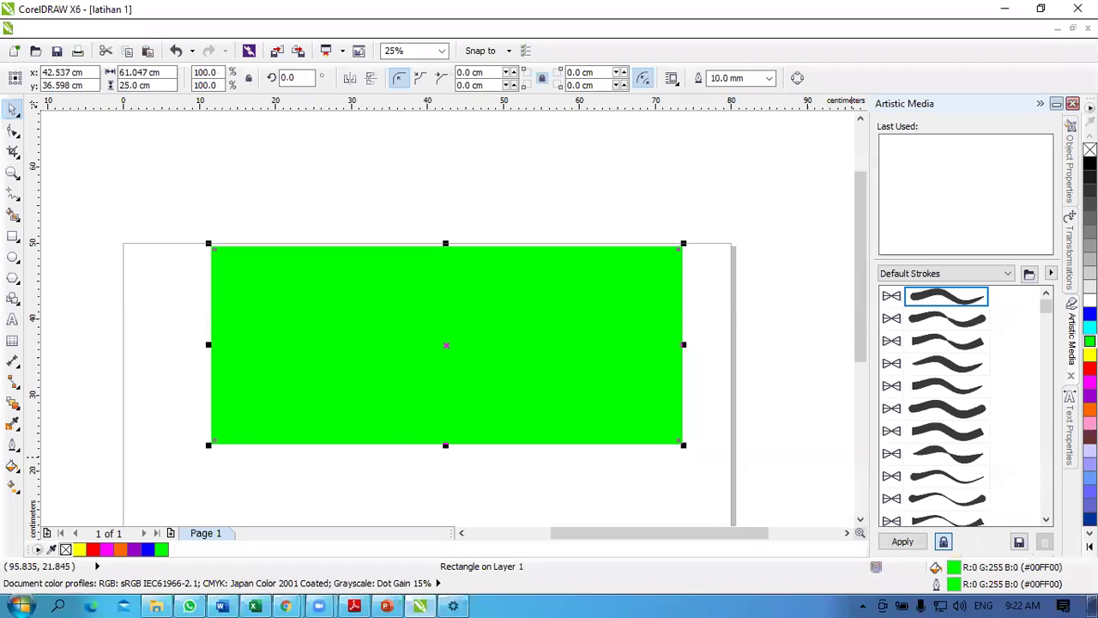
pyautogui.click(1090, 546)
pyautogui.click(1072, 366)
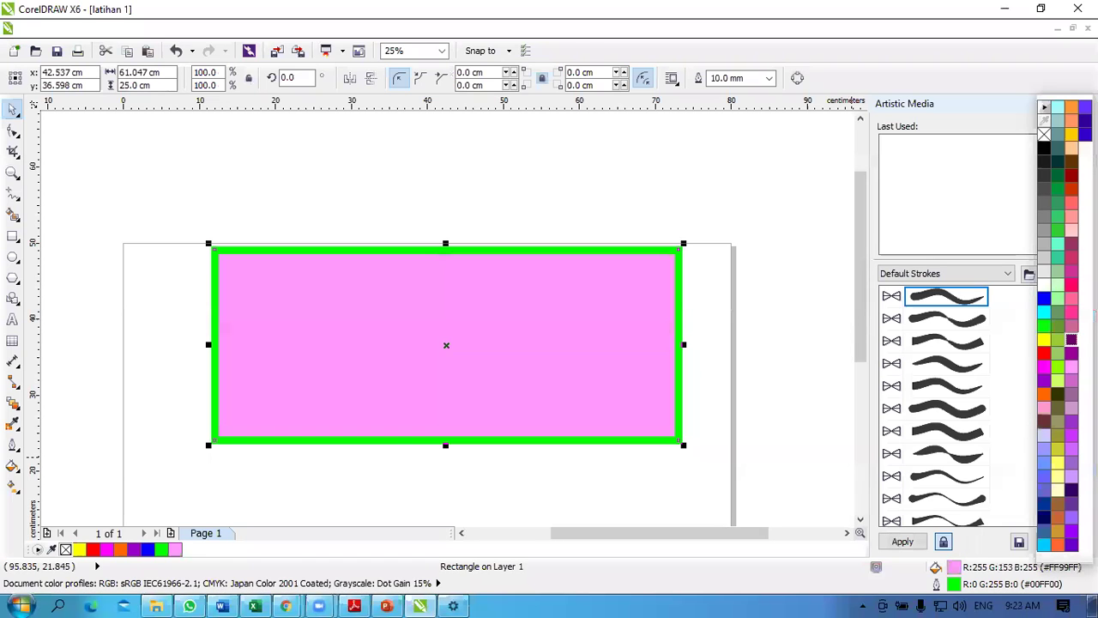
pyautogui.click(1072, 324)
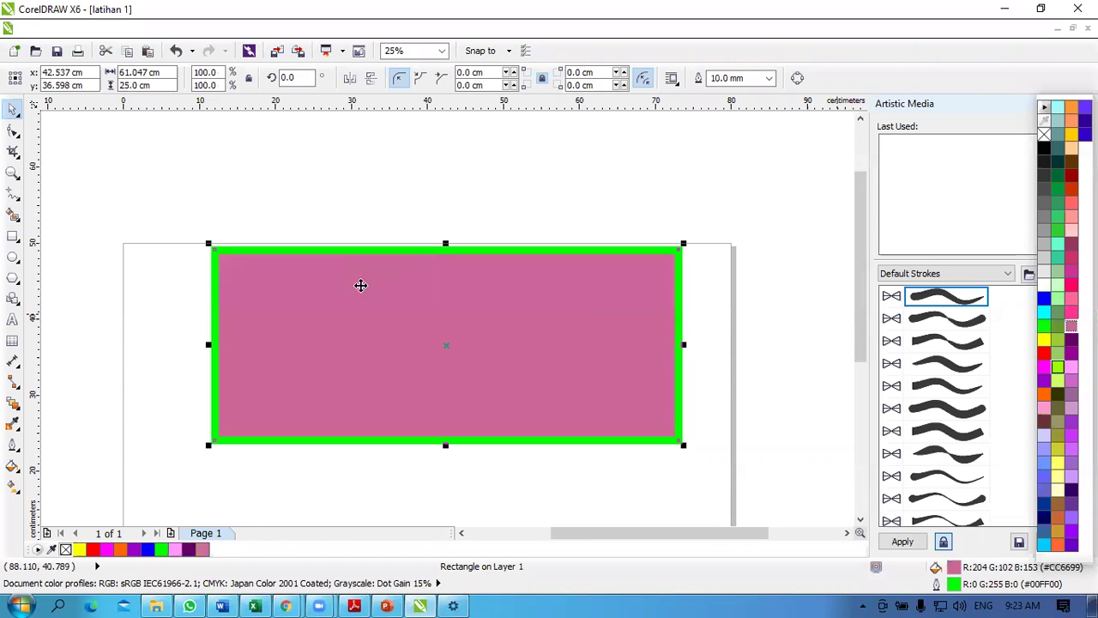
pyautogui.click(144, 204)
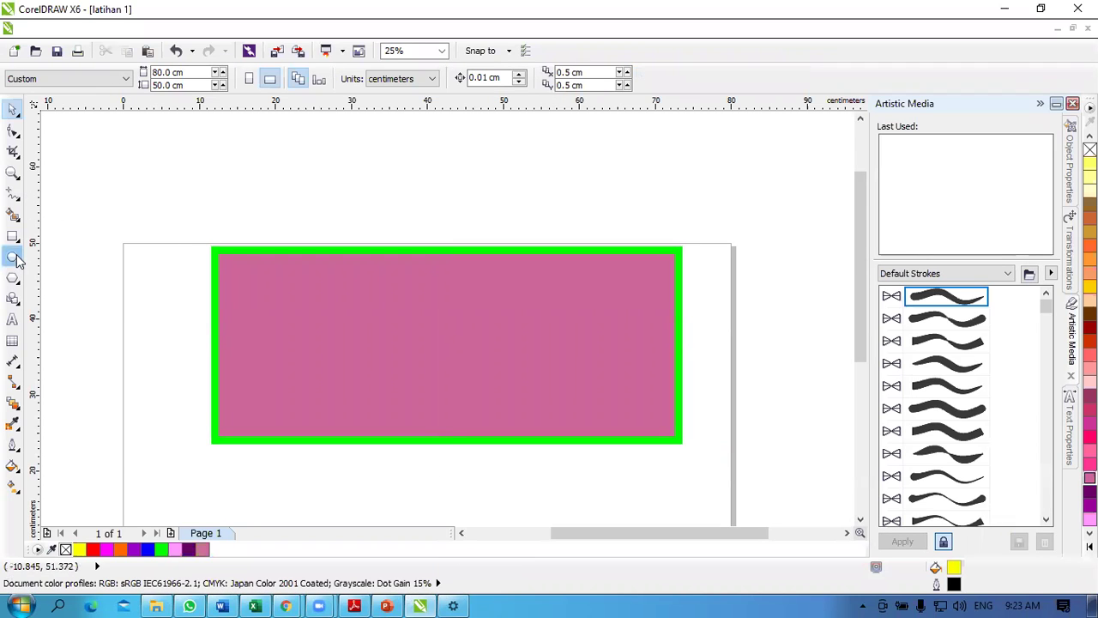
# Step: Draw an ellipse about 9.3 cm wide and 8.9 cm high above the page's upper-left part, and fill it with muted purple #996699
pyautogui.moveTo(282, 146); pyautogui.dragTo(421, 228)
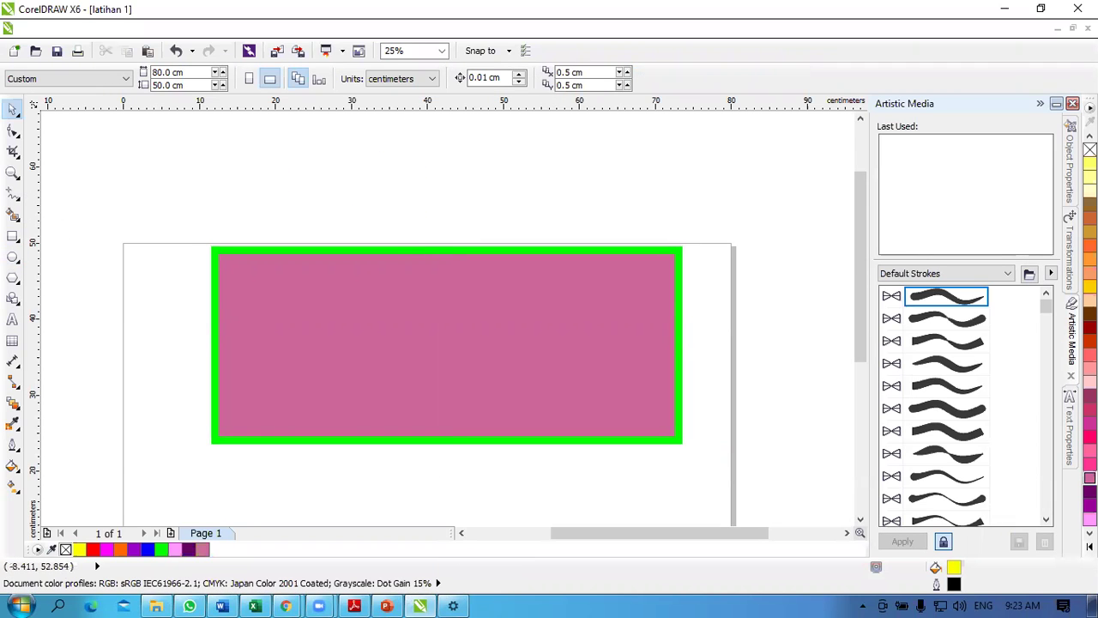
pyautogui.click(12, 256)
pyautogui.moveTo(189, 152); pyautogui.dragTo(266, 225)
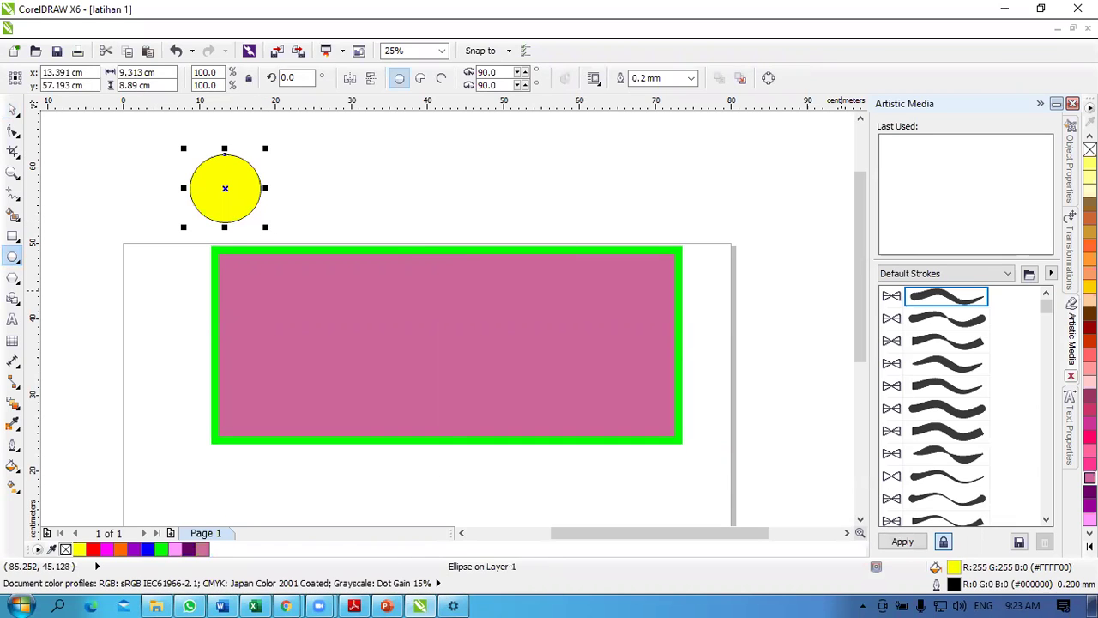
pyautogui.click(1090, 547)
pyautogui.click(1058, 361)
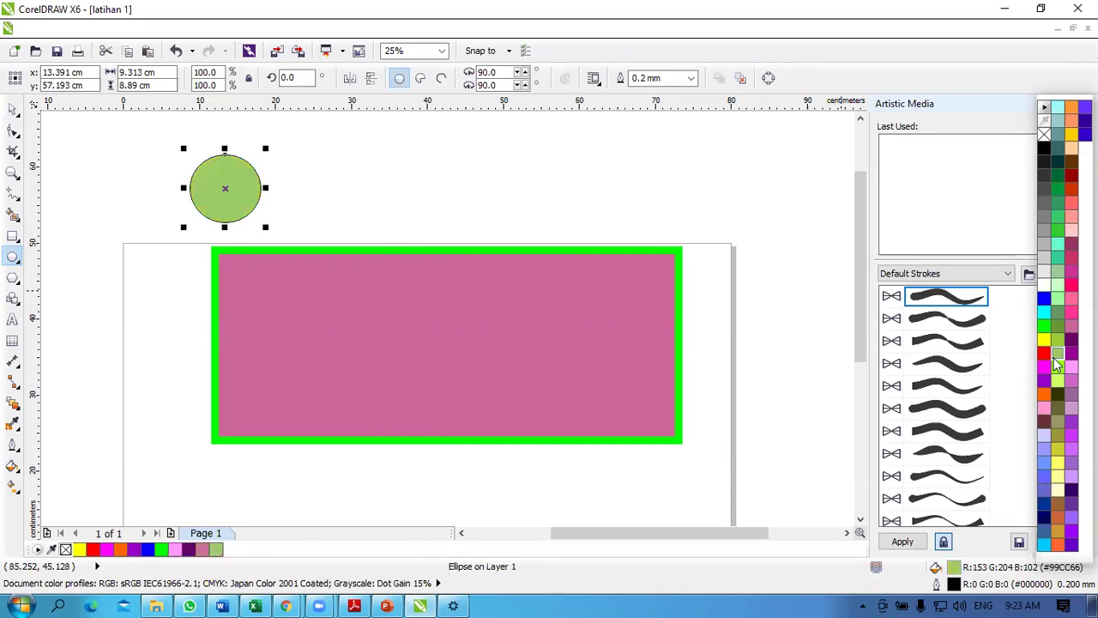
pyautogui.click(1072, 380)
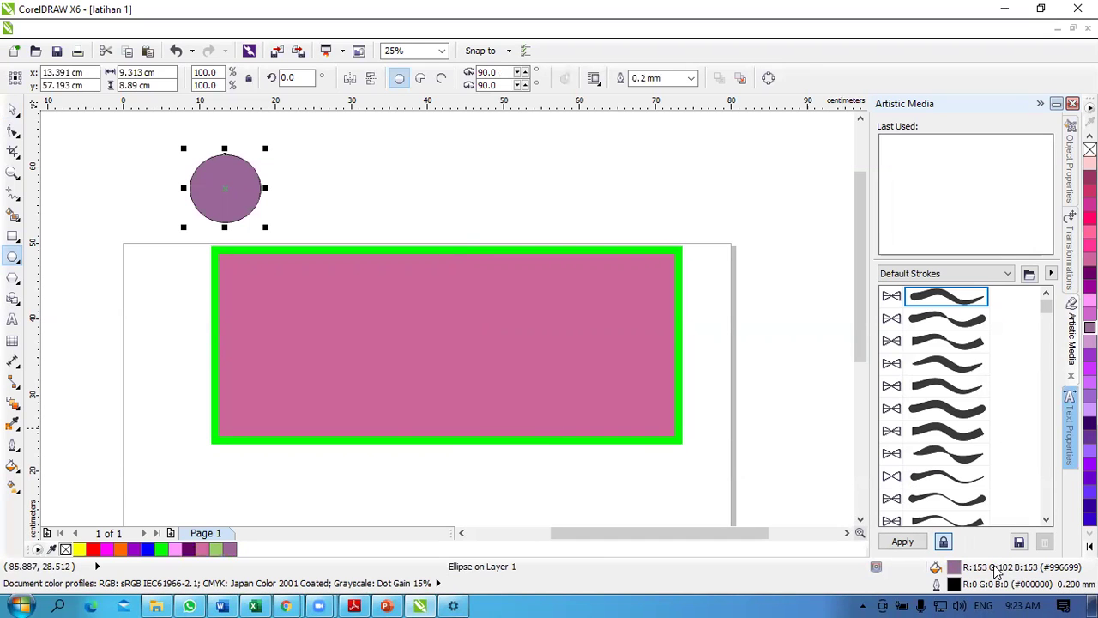
# Step: Give the ellipse a red outline 4.0 mm wide
pyautogui.press('F12')
pyautogui.click(459, 213)
pyautogui.click(441, 354)
pyautogui.click(481, 179)
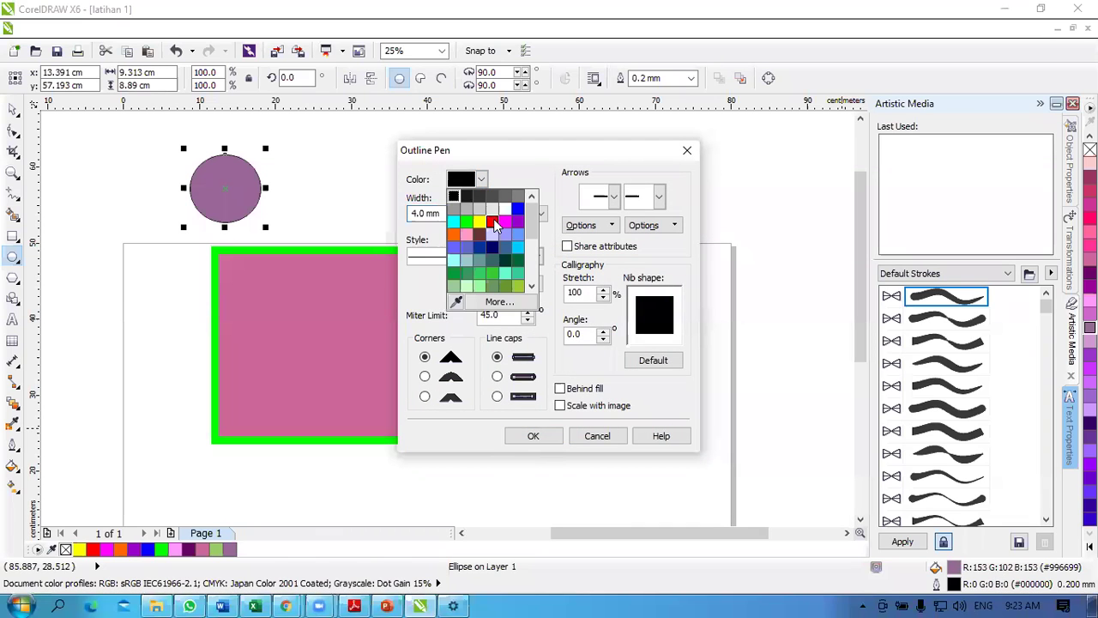
pyautogui.click(492, 222)
pyautogui.click(553, 436)
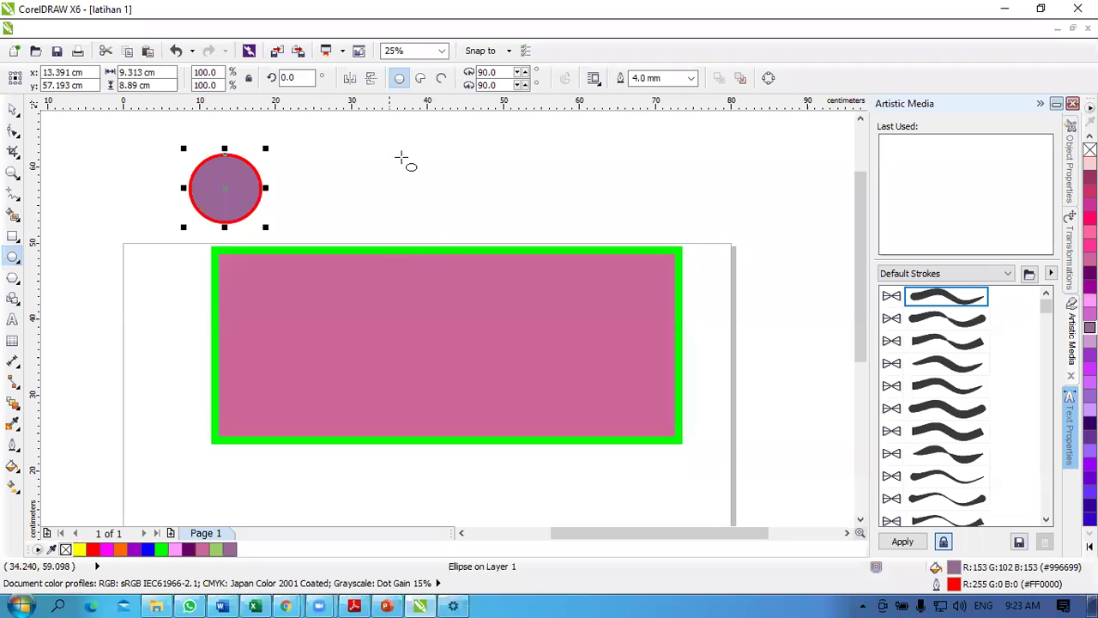
# Step: Delete the ellipse and the green-outlined rectangle, leaving the page empty
pyautogui.click(12, 109)
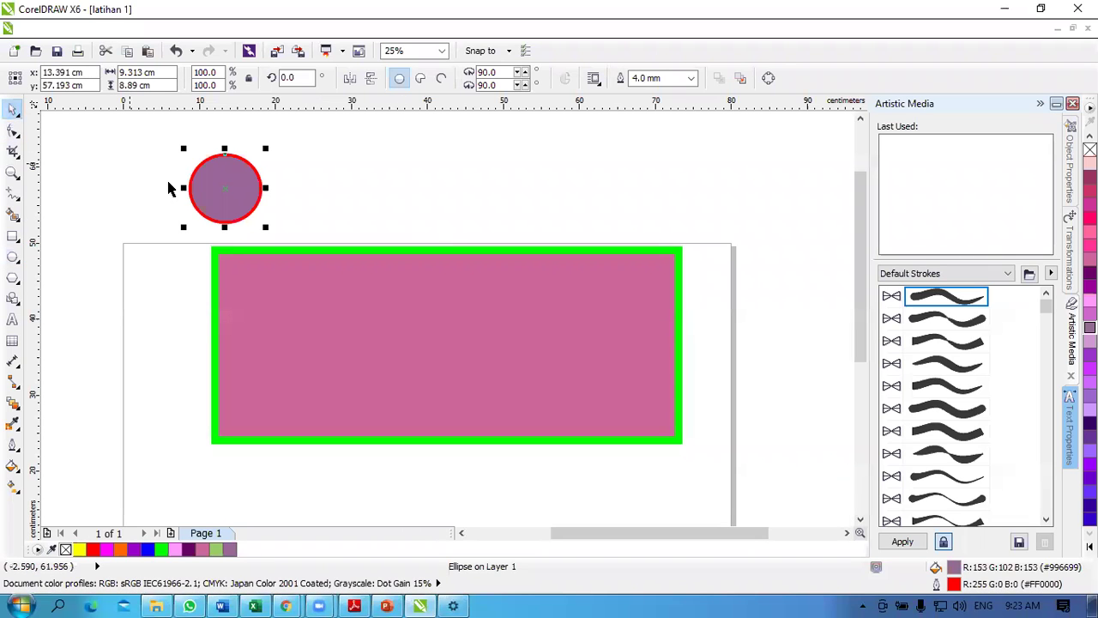
pyautogui.moveTo(247, 187); pyautogui.dragTo(353, 187)
pyautogui.press('Delete')
pyautogui.moveTo(395, 302); pyautogui.dragTo(368, 251)
pyautogui.press('Delete')
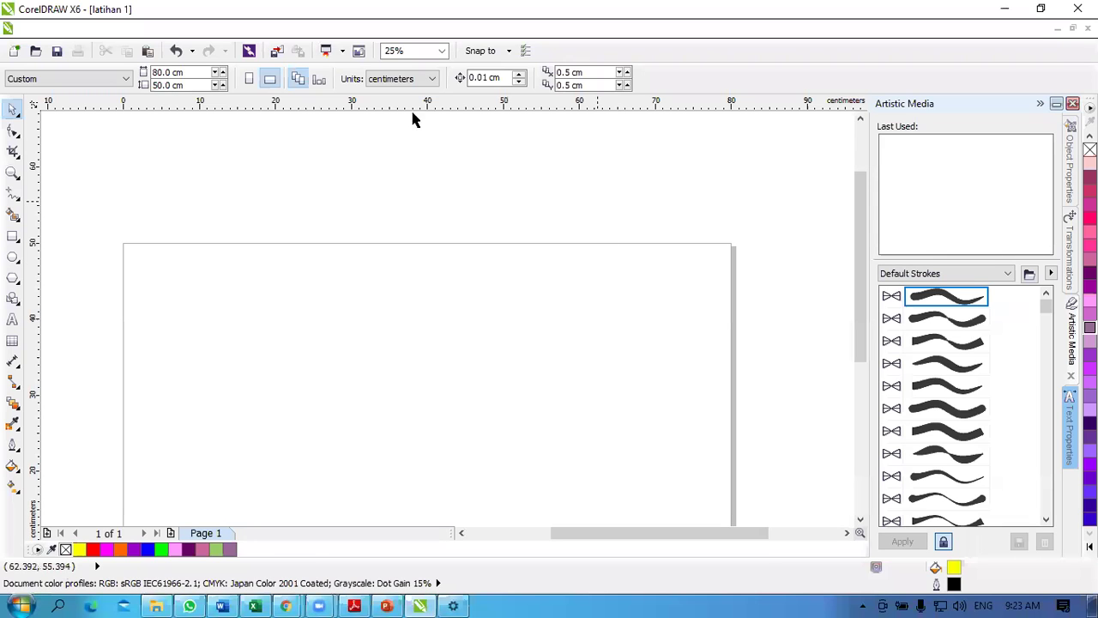
# Step: Open the recently used drawing UUNGRIBIRD.cdr and bring its whole red bird artwork into view
pyautogui.click(38, 29)
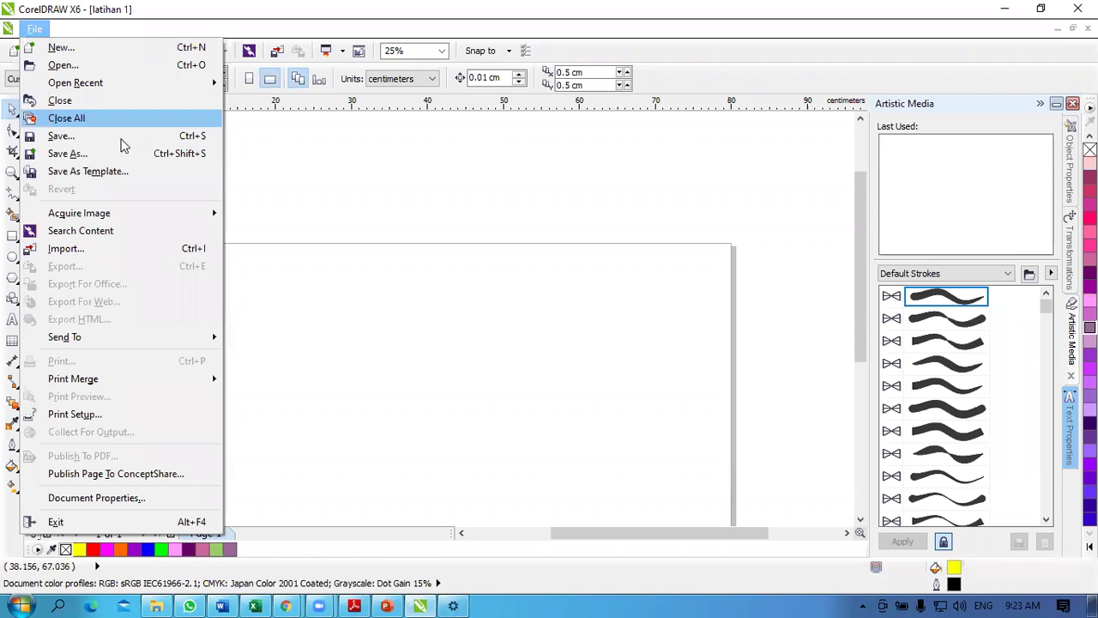
pyautogui.moveTo(196, 90)
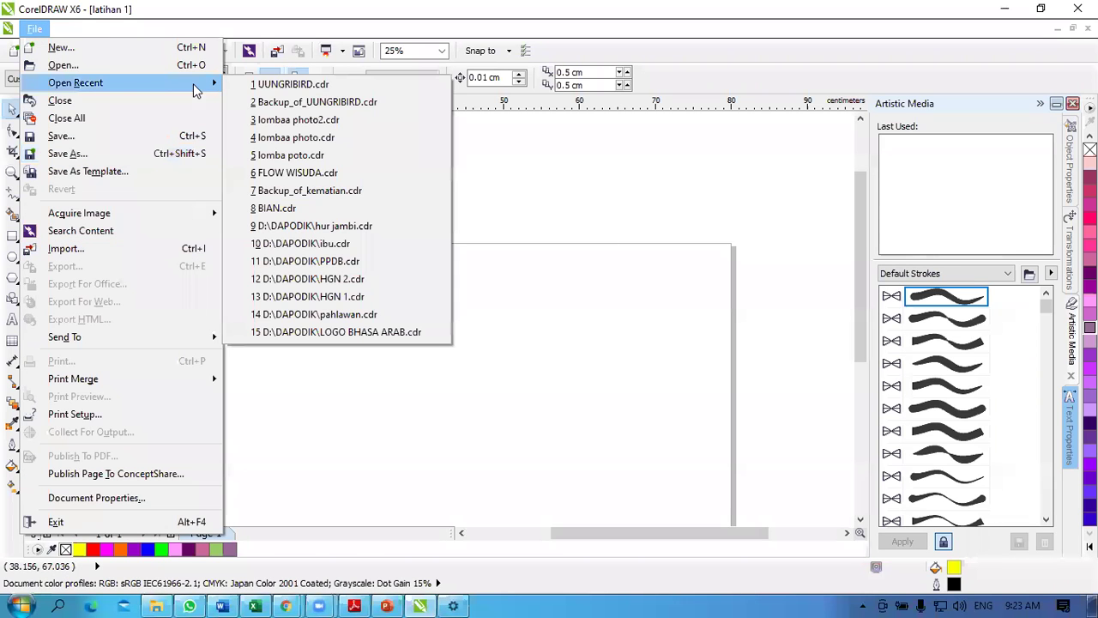
pyautogui.click(280, 85)
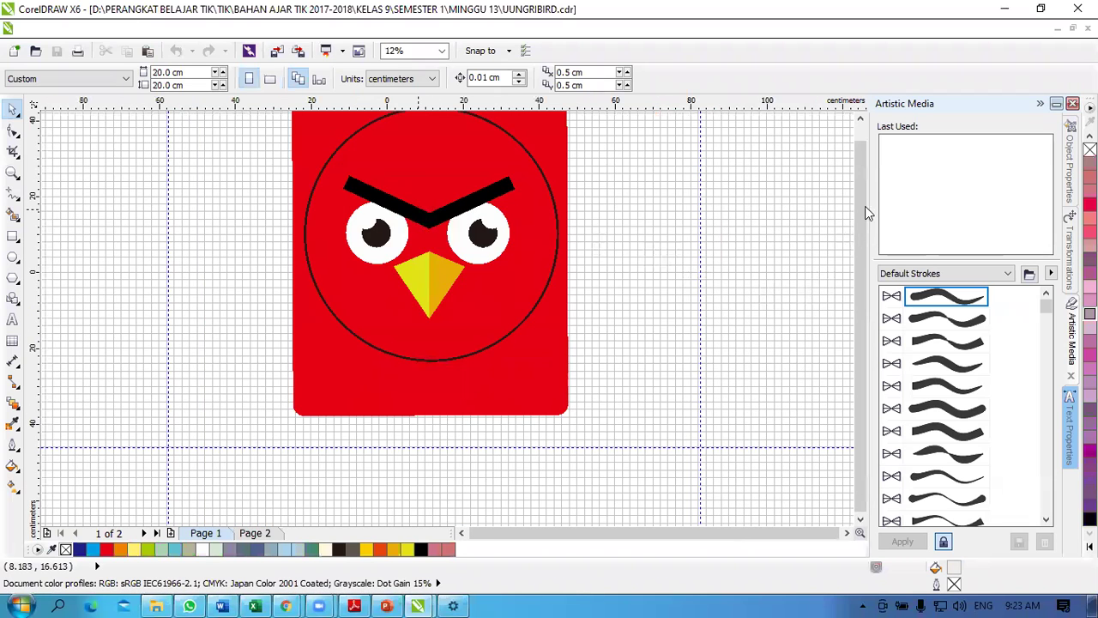
pyautogui.scroll(2, 865, 206)
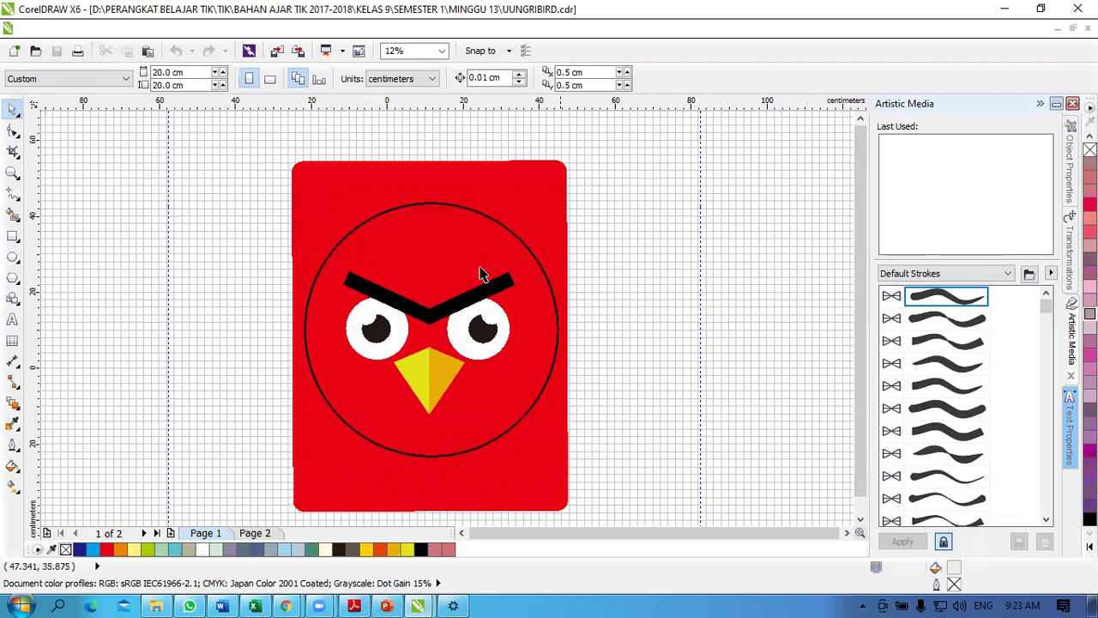
pyautogui.press('F3')
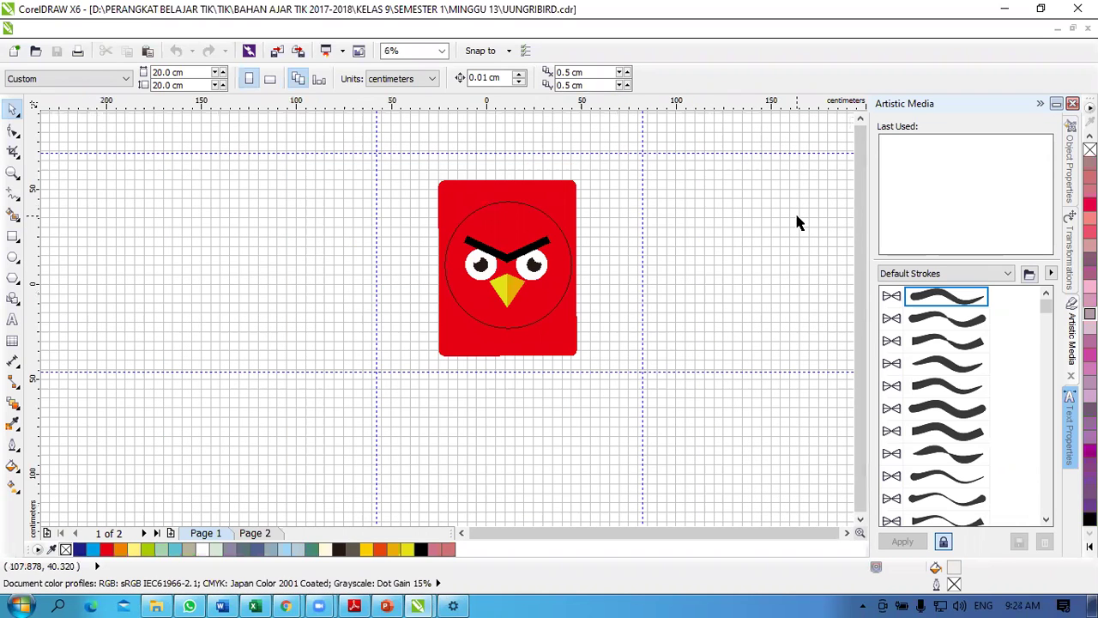
# Step: Hide the document grid behind the red bird artwork
pyautogui.scroll(1, 797, 223)
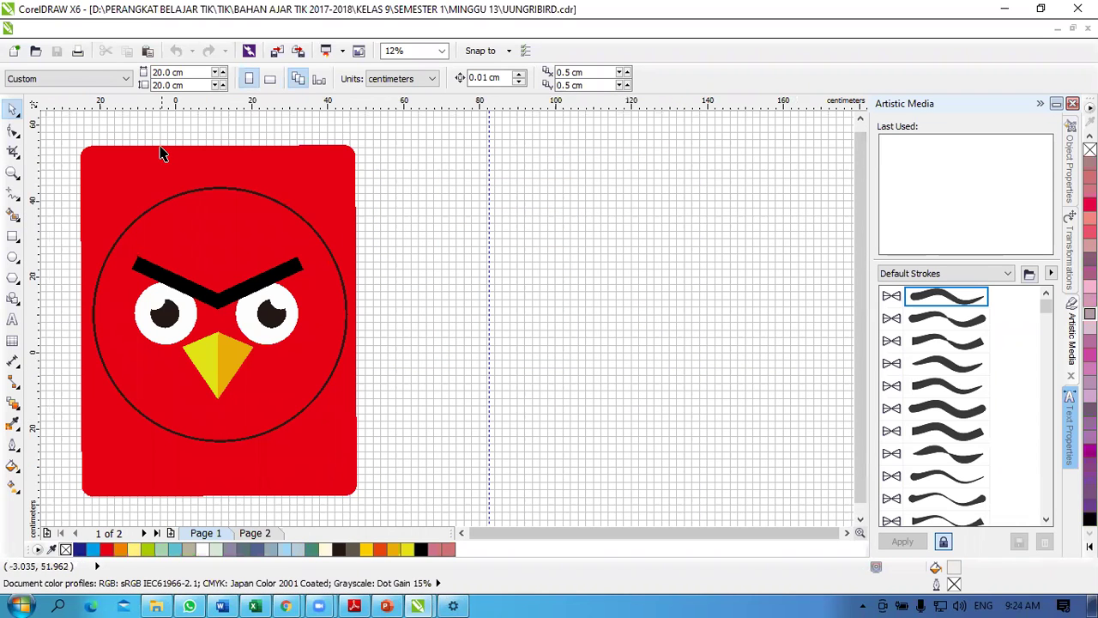
pyautogui.click(168, 30)
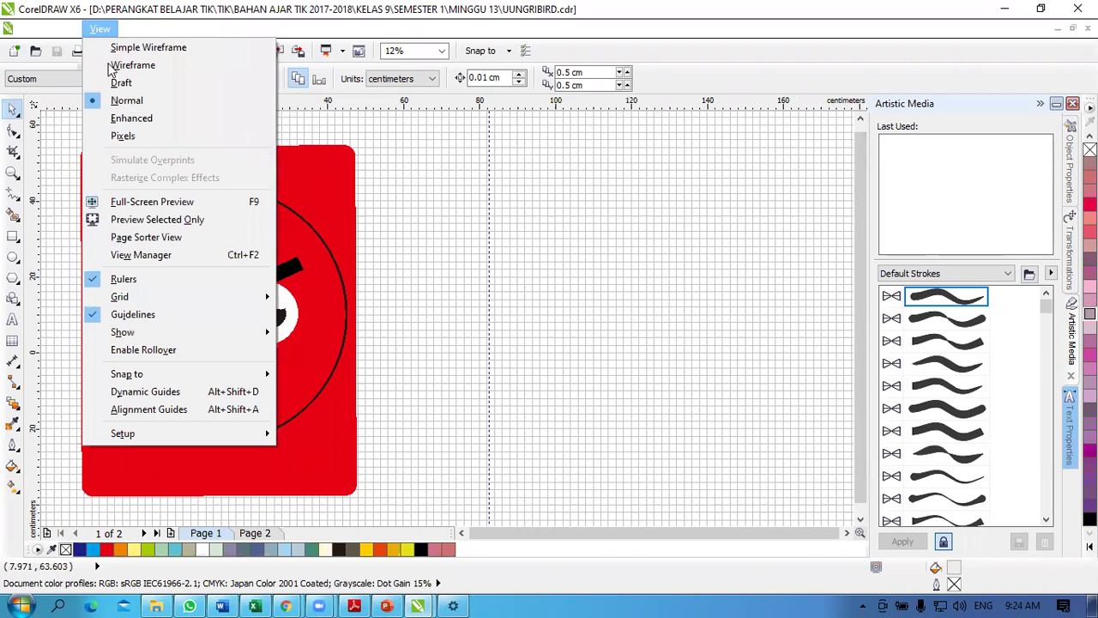
pyautogui.moveTo(196, 302)
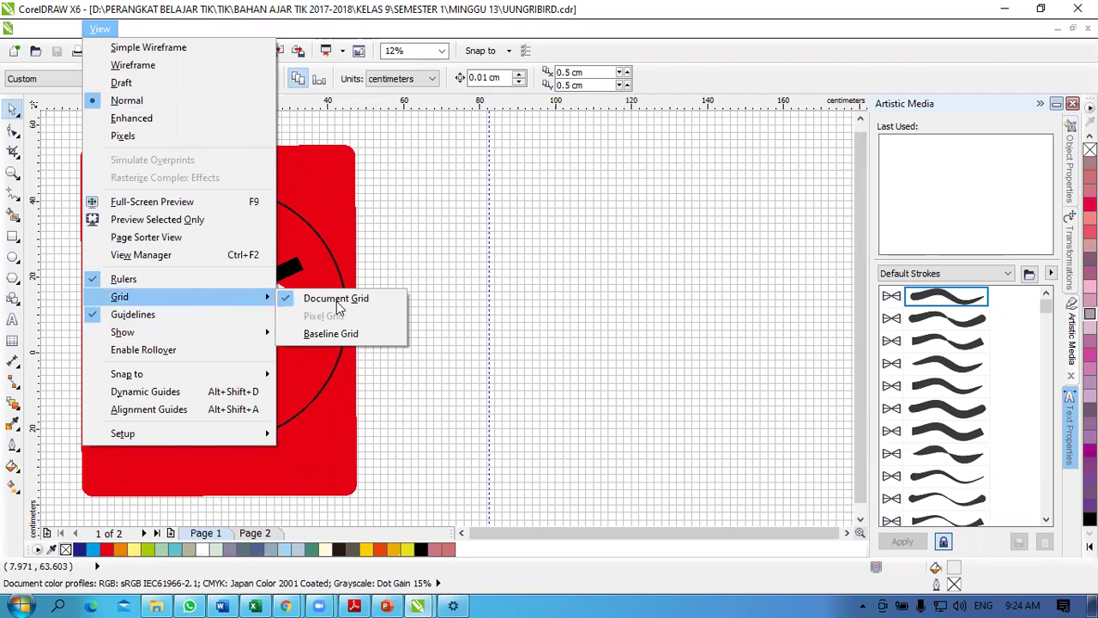
pyautogui.click(335, 300)
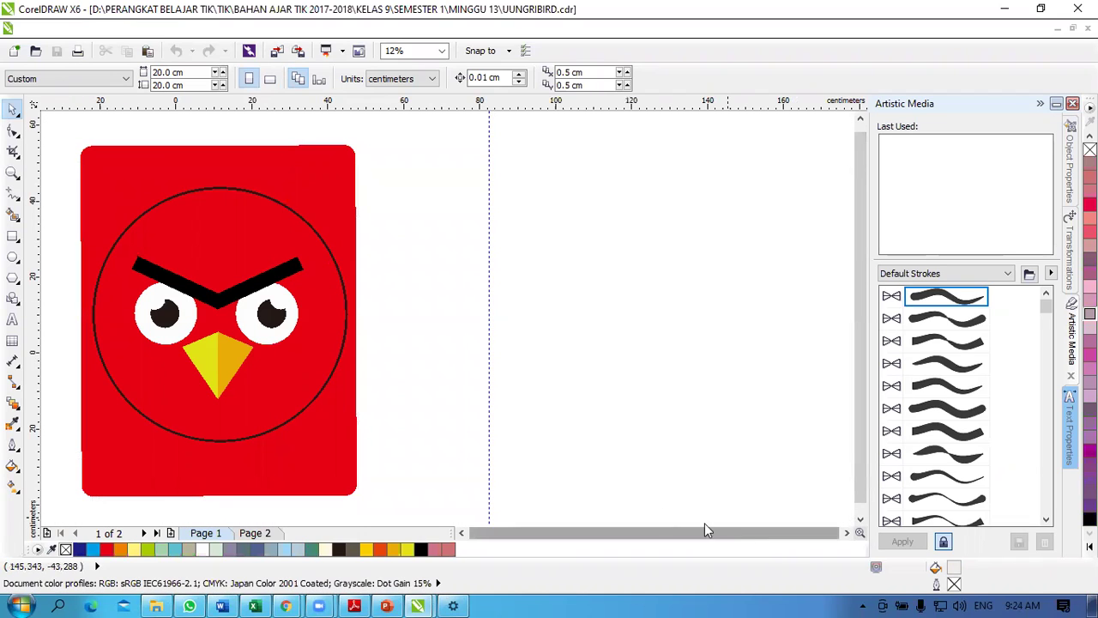
# Step: Select the vertical guideline beside the bird and examine the display options for rulers, grid and guidelines
pyautogui.click(460, 533)
pyautogui.click(460, 533)
pyautogui.scroll(-1, 475, 409)
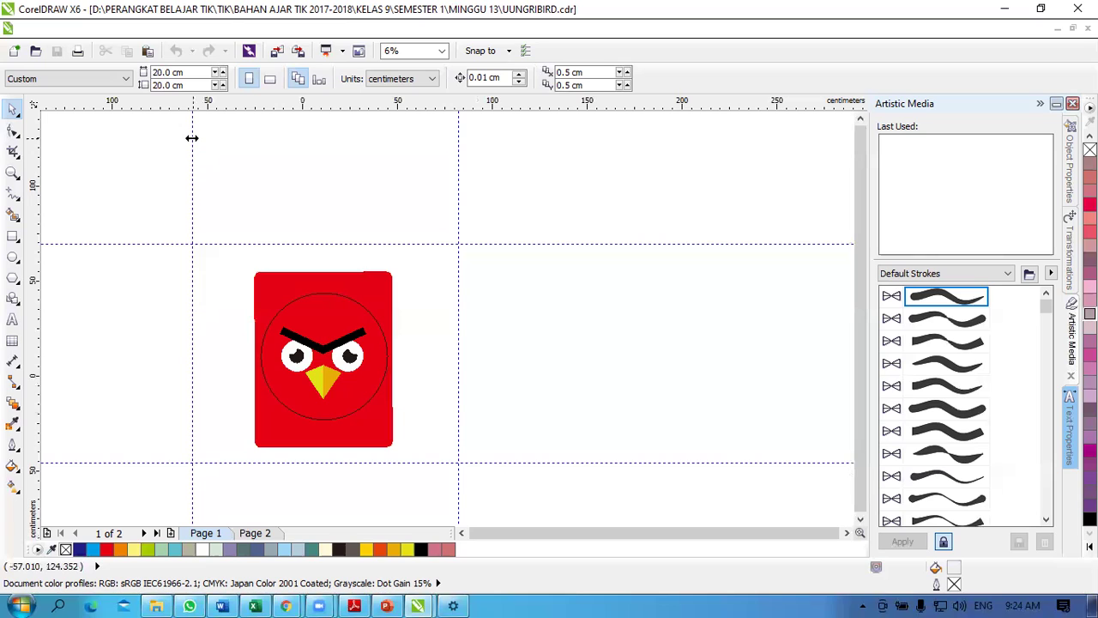
pyautogui.click(459, 180)
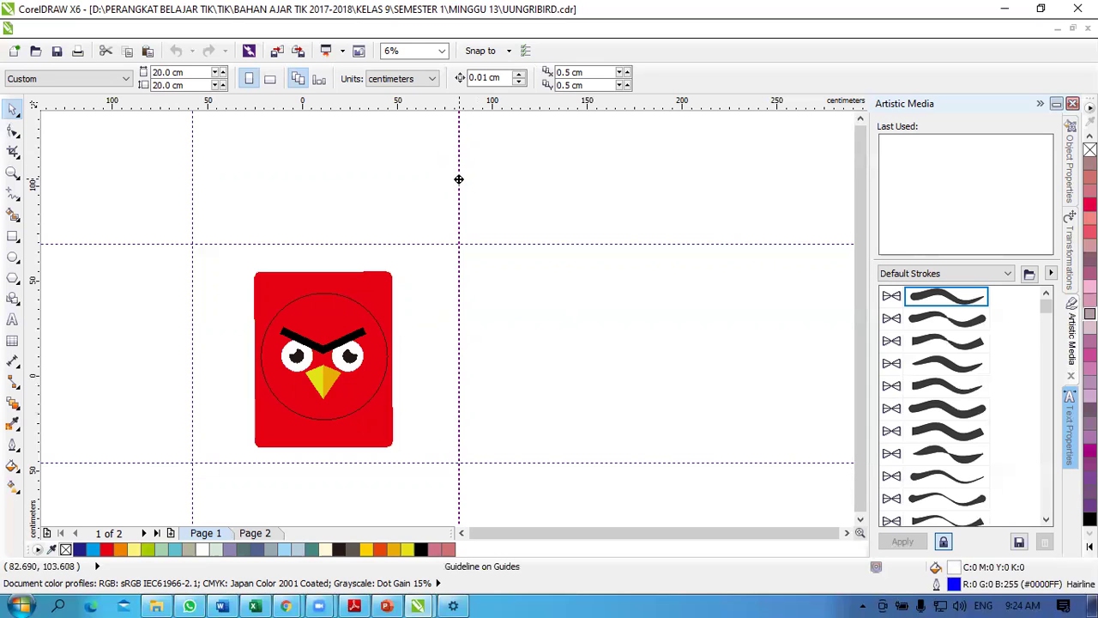
pyautogui.click(100, 29)
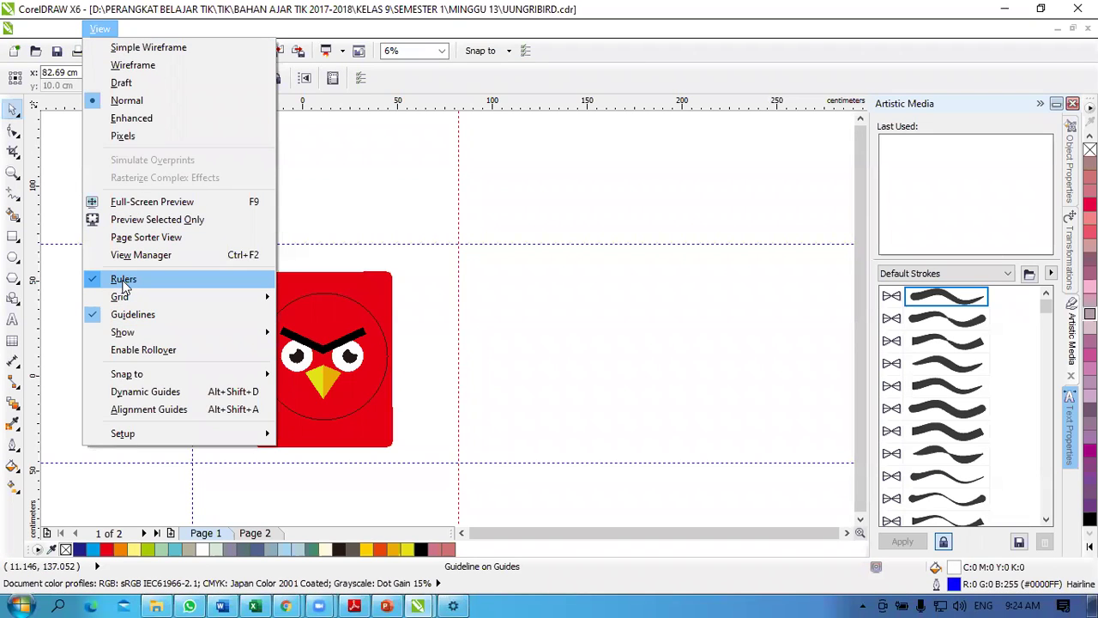
pyautogui.click(458, 112)
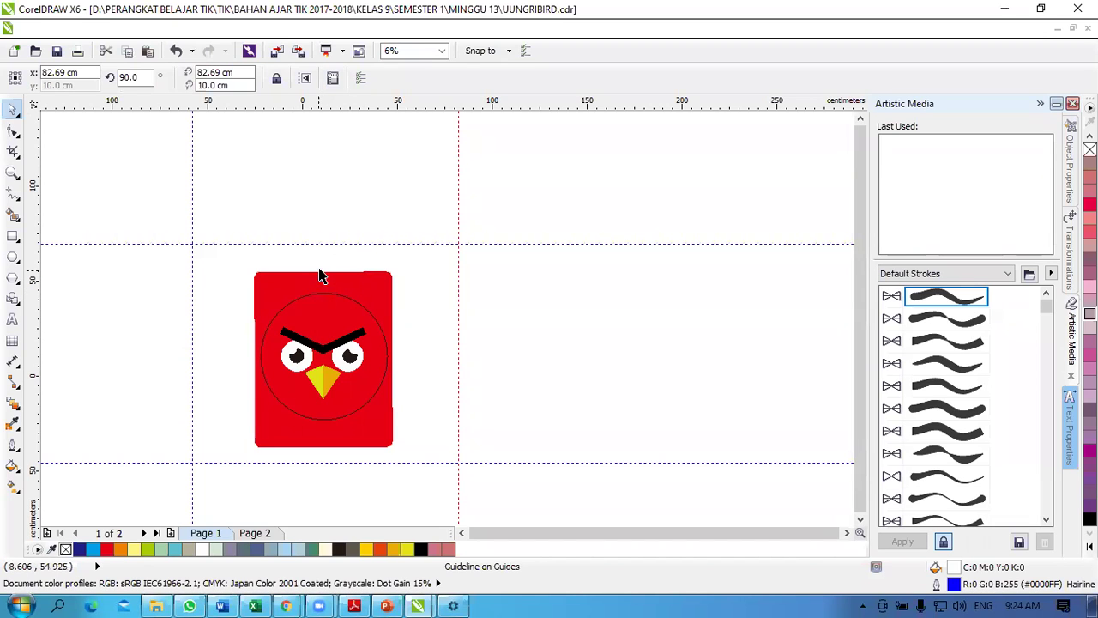
# Step: Move the red rounded rectangle to about X 146 cm, Y 57 cm, and the red circle to about X -31 cm, Y 83 cm
pyautogui.moveTo(375, 289); pyautogui.dragTo(580, 206)
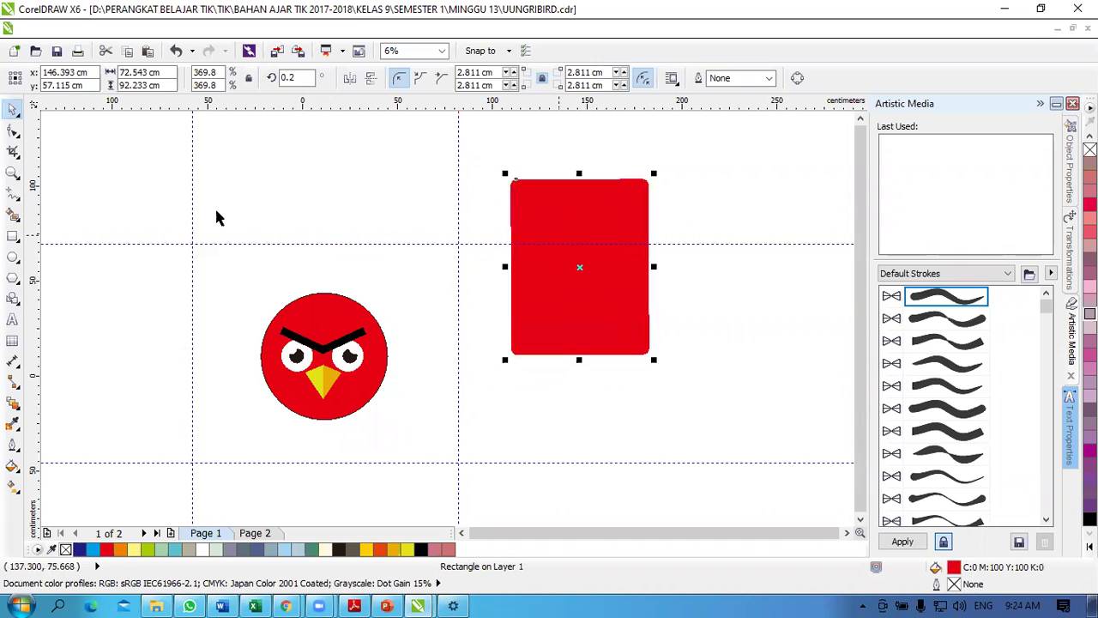
pyautogui.click(18, 243)
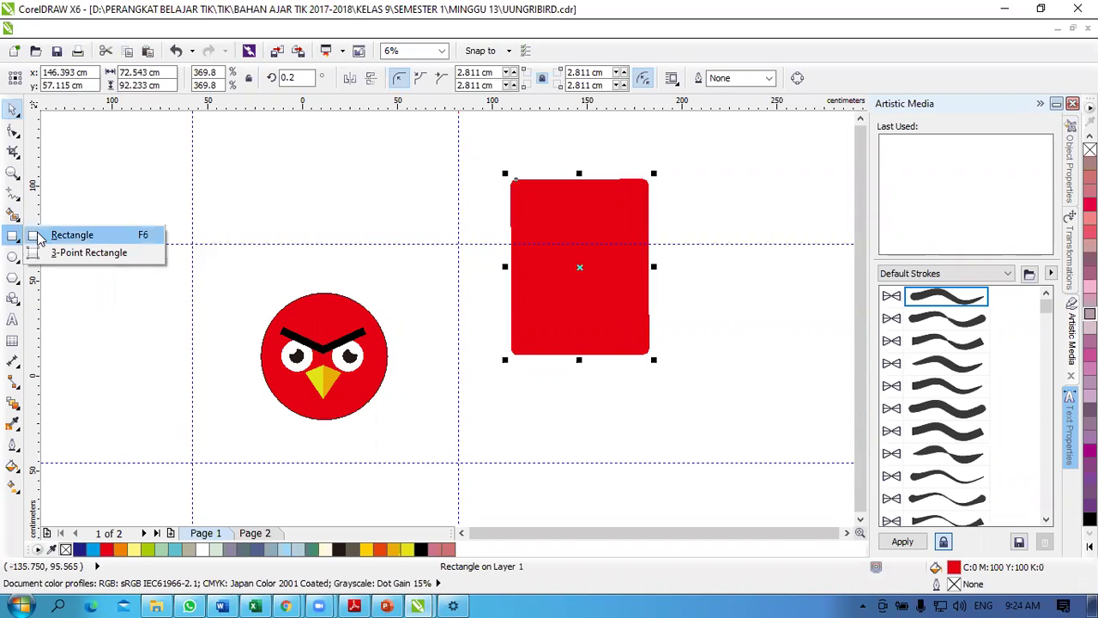
pyautogui.moveTo(339, 319); pyautogui.dragTo(267, 205)
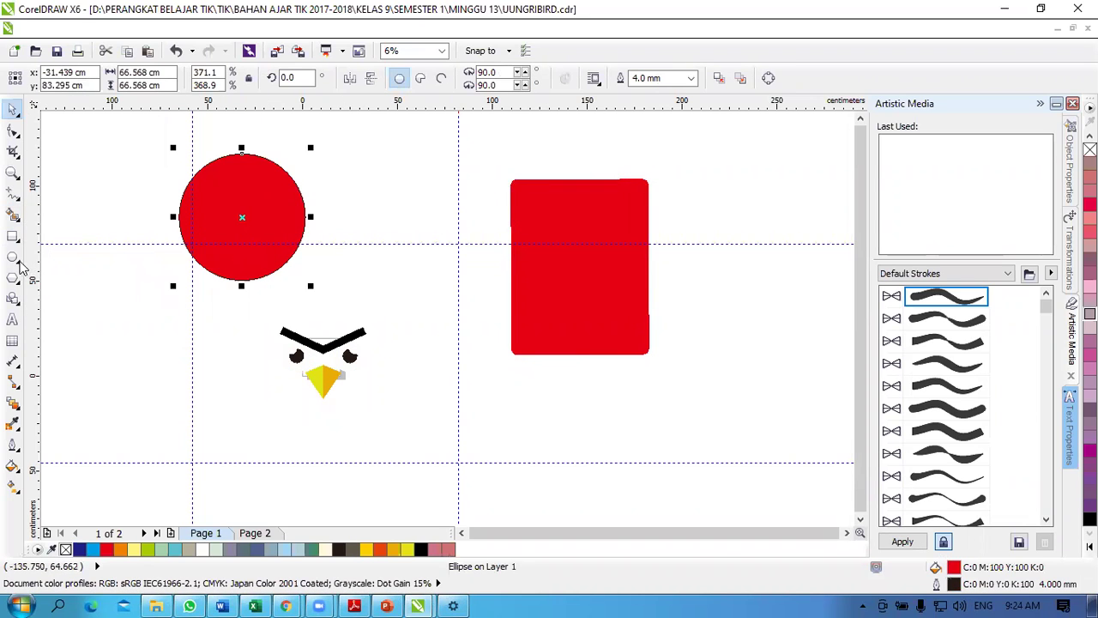
pyautogui.click(17, 259)
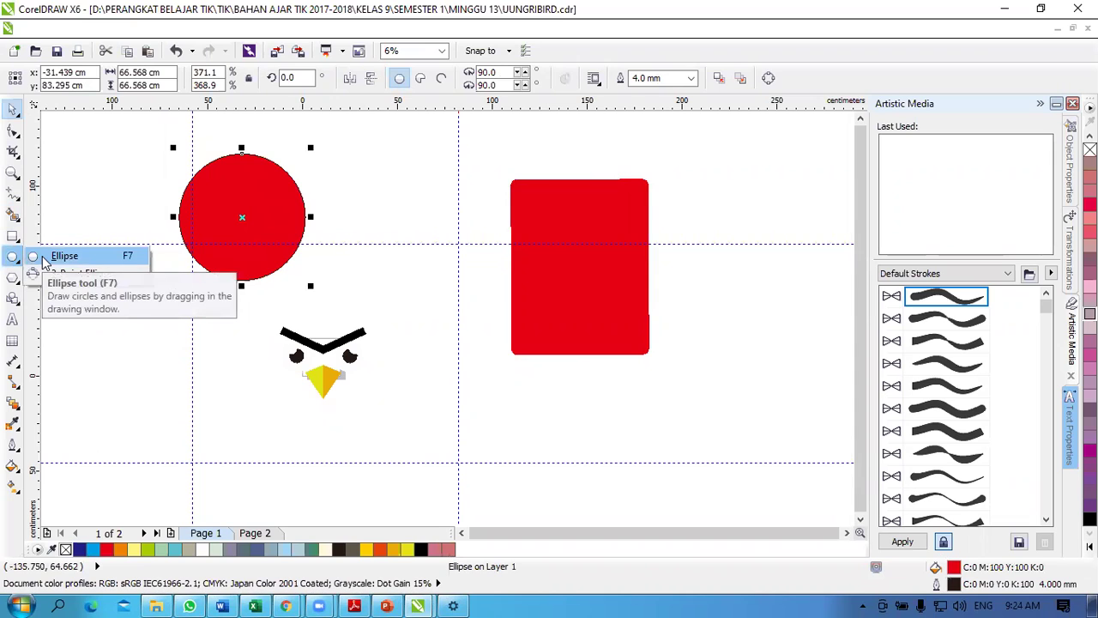
# Step: Move both black eyebrow bars above the face, between the circle and the rectangle, meeting in a V
pyautogui.moveTo(300, 343); pyautogui.dragTo(357, 212)
pyautogui.moveTo(360, 337); pyautogui.dragTo(424, 254)
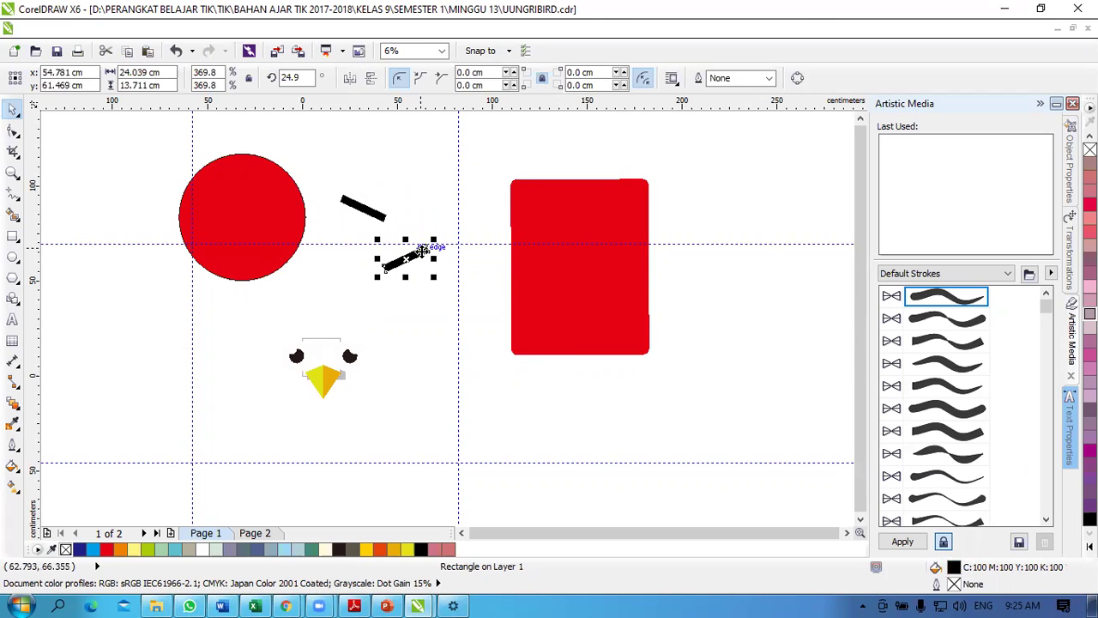
pyautogui.click(422, 251)
pyautogui.click(417, 252)
pyautogui.moveTo(421, 246); pyautogui.dragTo(415, 208)
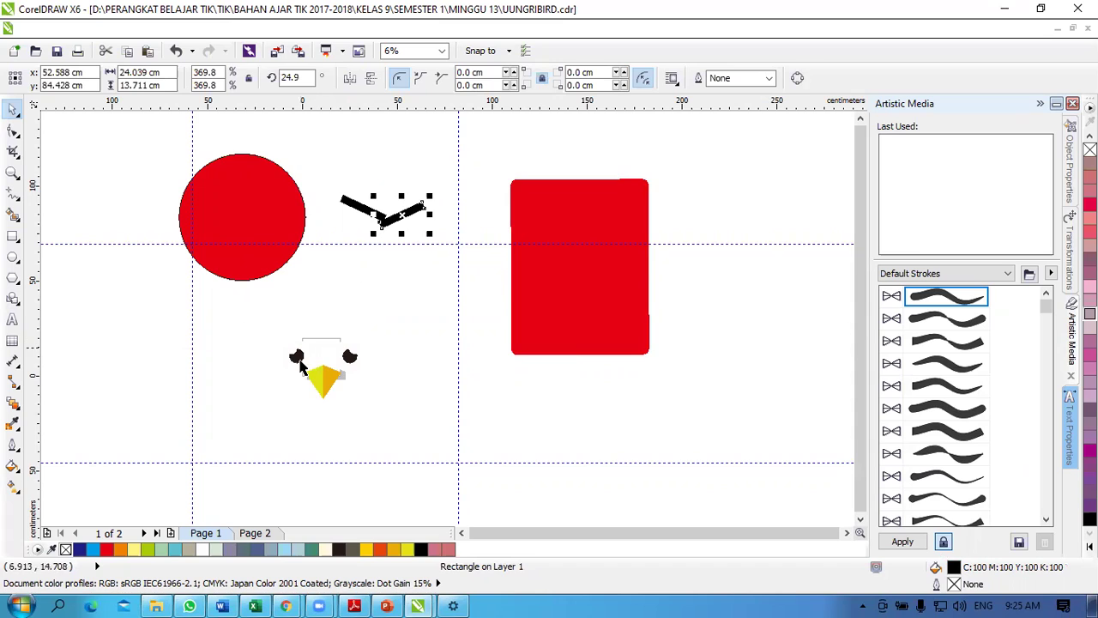
# Step: Move the left eye's black pupil and small white highlight onto the red circle
pyautogui.moveTo(296, 355); pyautogui.dragTo(265, 206)
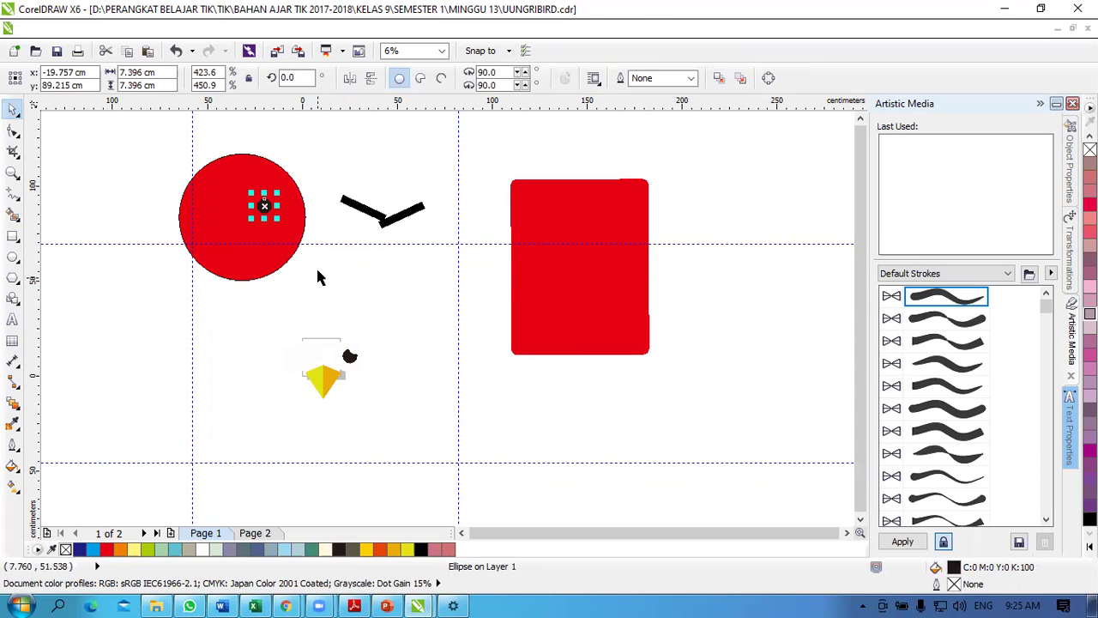
pyautogui.click(316, 267)
pyautogui.moveTo(304, 351); pyautogui.dragTo(350, 261)
pyautogui.click(301, 351)
pyautogui.click(292, 346)
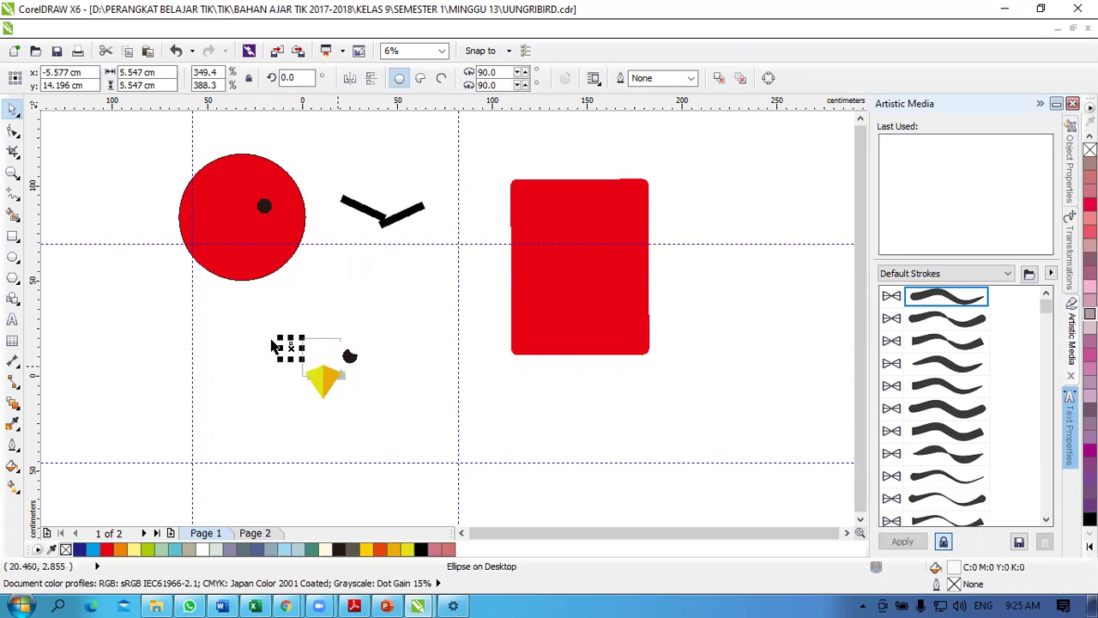
pyautogui.moveTo(292, 346); pyautogui.dragTo(258, 201)
pyautogui.click(341, 255)
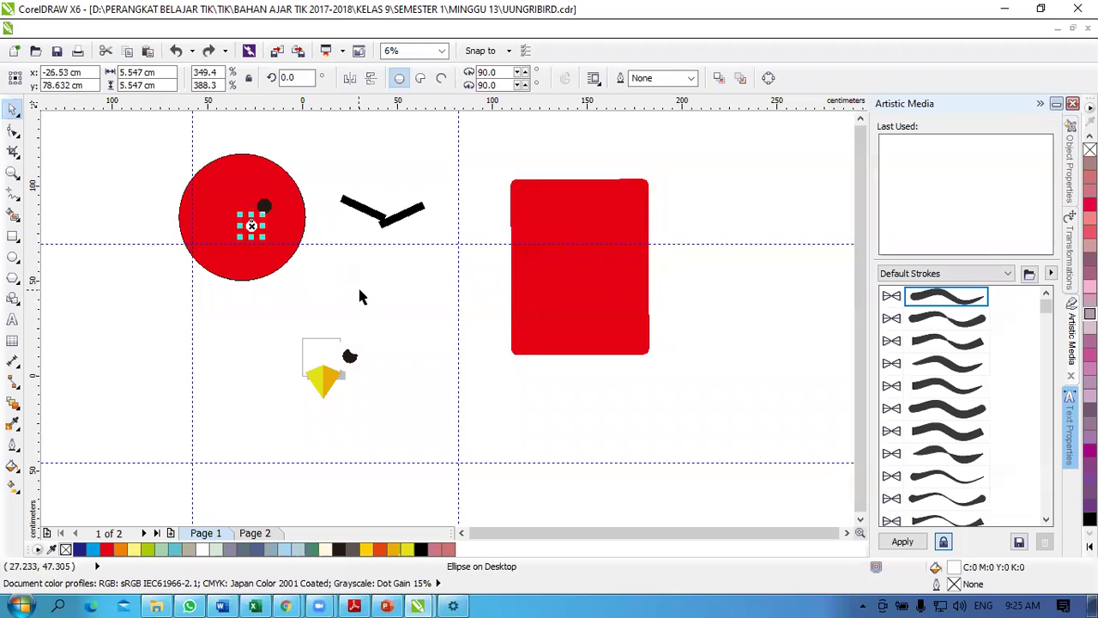
# Step: Undo the moves of the left eye's pupil and highlight
pyautogui.hotkey('ctrl', 'z')
pyautogui.hotkey('ctrl', 'z')
pyautogui.hotkey('ctrl', 'z')
pyautogui.hotkey('ctrl', 'z')
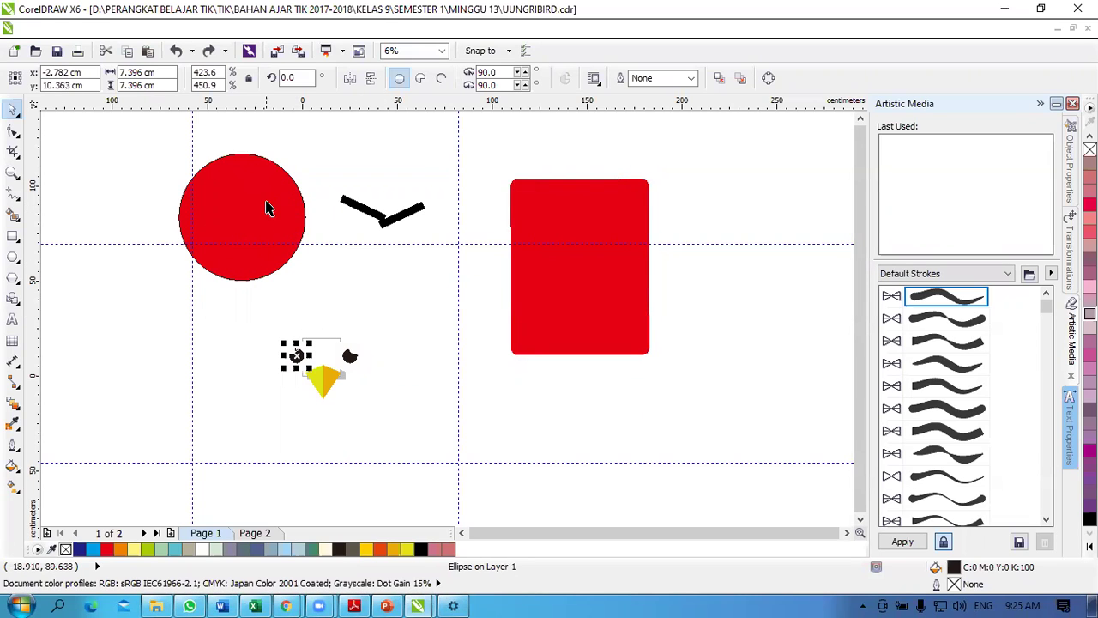
# Step: Move the red circle back behind the eyes and beak, and shift the left eye's white circle up onto the forehead
pyautogui.moveTo(224, 175); pyautogui.dragTo(329, 329)
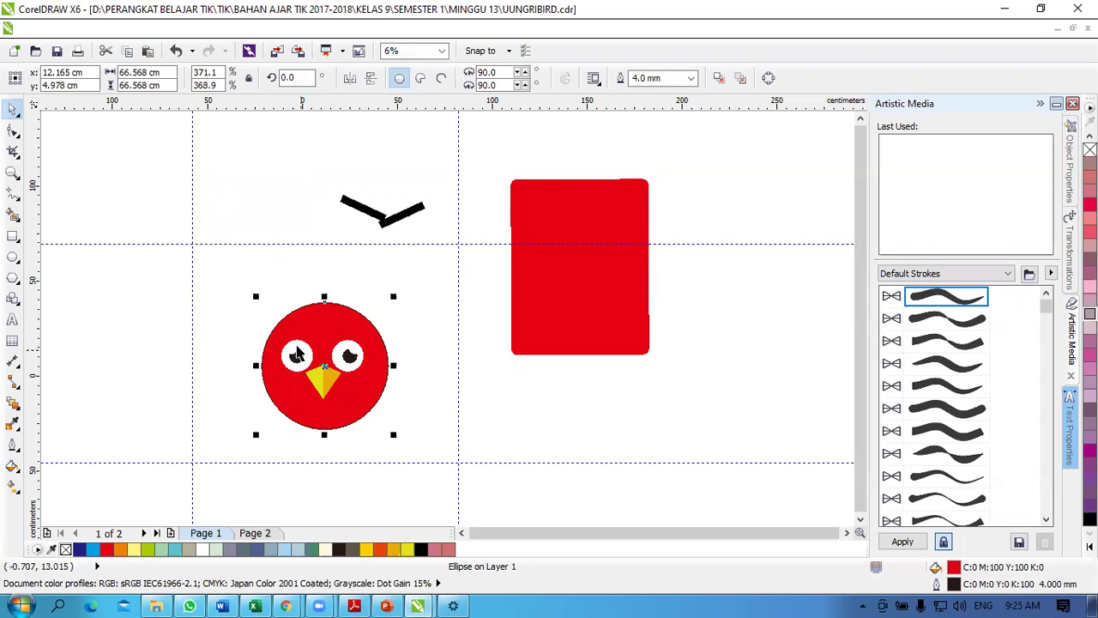
pyautogui.moveTo(307, 352); pyautogui.dragTo(333, 328)
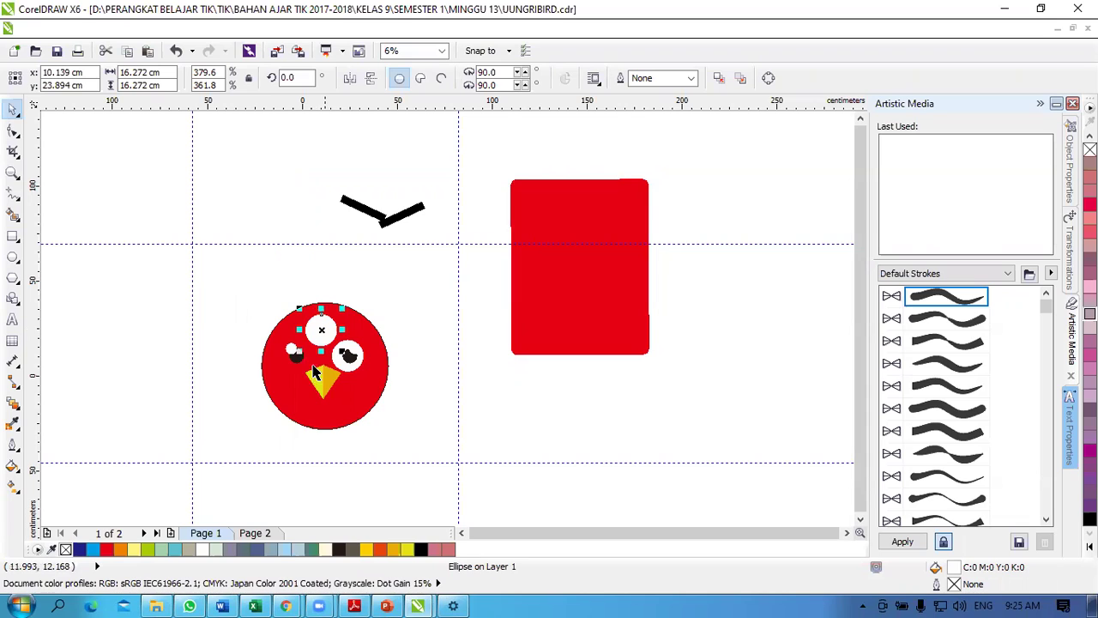
# Step: Centre the black pupil on the forehead's white circle and place the small white highlight over the pupil's upper-left edge
pyautogui.moveTo(300, 364); pyautogui.dragTo(328, 335)
pyautogui.click(288, 352)
pyautogui.press('Right')
pyautogui.press('Right')
pyautogui.press('Right')
pyautogui.press('Right')
pyautogui.press('Right')
pyautogui.press('Right')
pyautogui.press('Right')
pyautogui.press('Right')
pyautogui.press('Right')
pyautogui.press('Right')
pyautogui.press('Right')
pyautogui.press('Right')
pyautogui.press('Right')
pyautogui.press('Right')
pyautogui.press('Right')
pyautogui.press('Right')
pyautogui.press('Right')
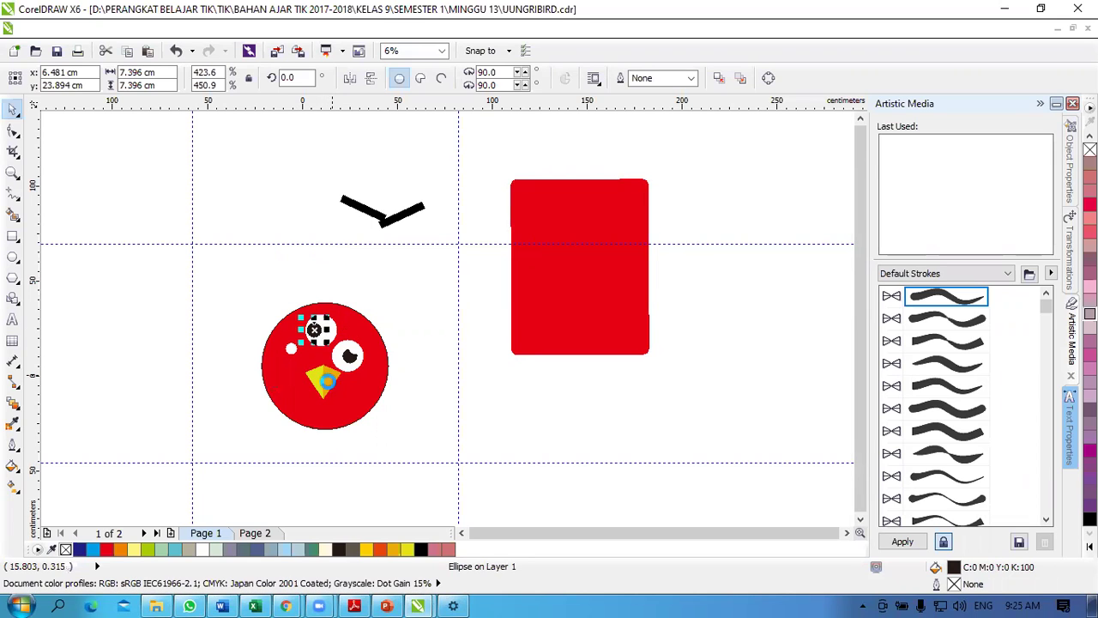
pyautogui.press('Right')
pyautogui.scroll(1, 326, 347)
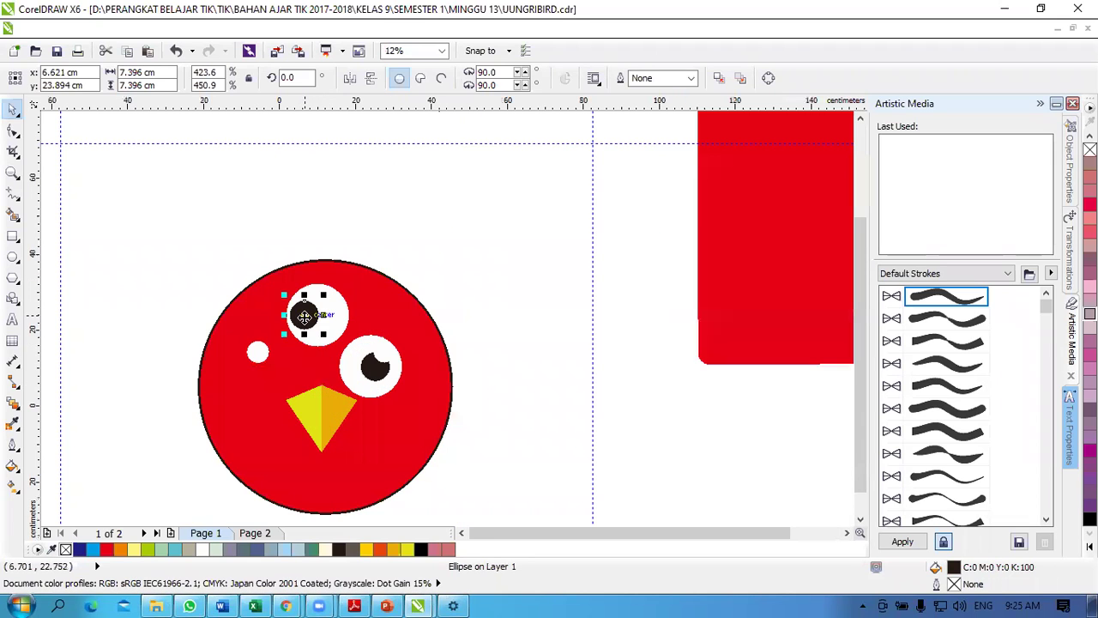
pyautogui.scroll(1, 305, 317)
pyautogui.moveTo(302, 312); pyautogui.dragTo(333, 312)
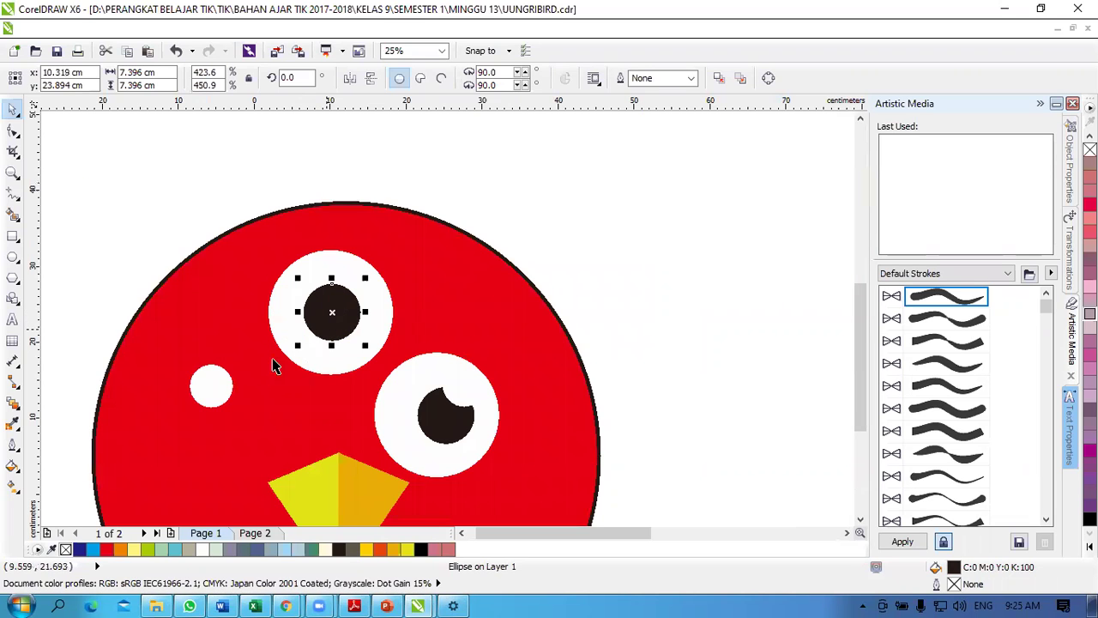
pyautogui.moveTo(206, 395); pyautogui.dragTo(303, 309)
pyautogui.click(172, 206)
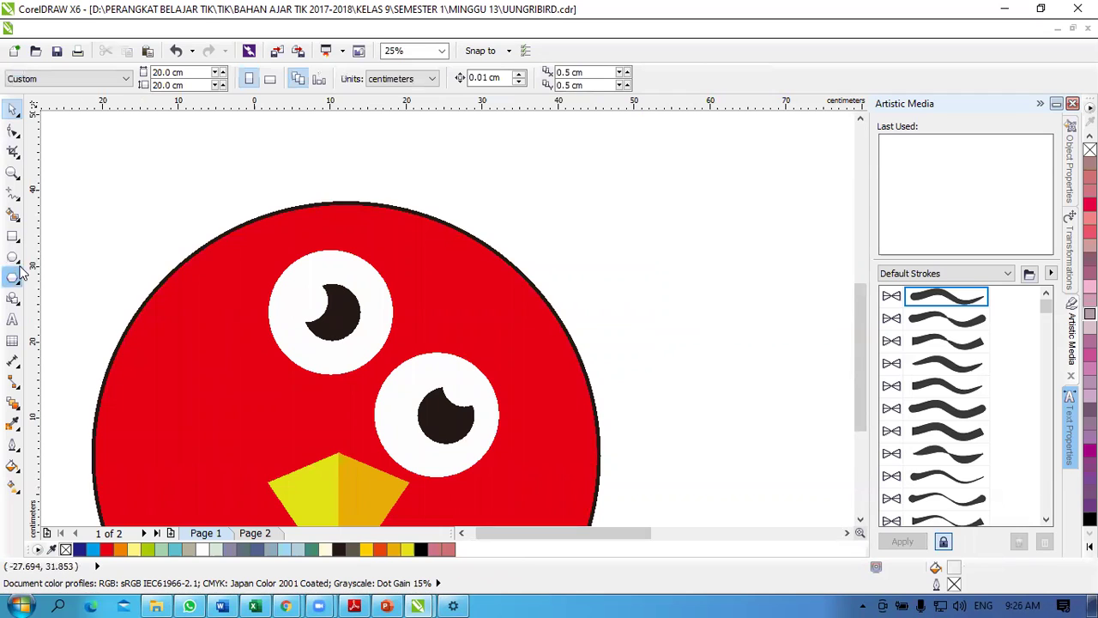
pyautogui.click(18, 264)
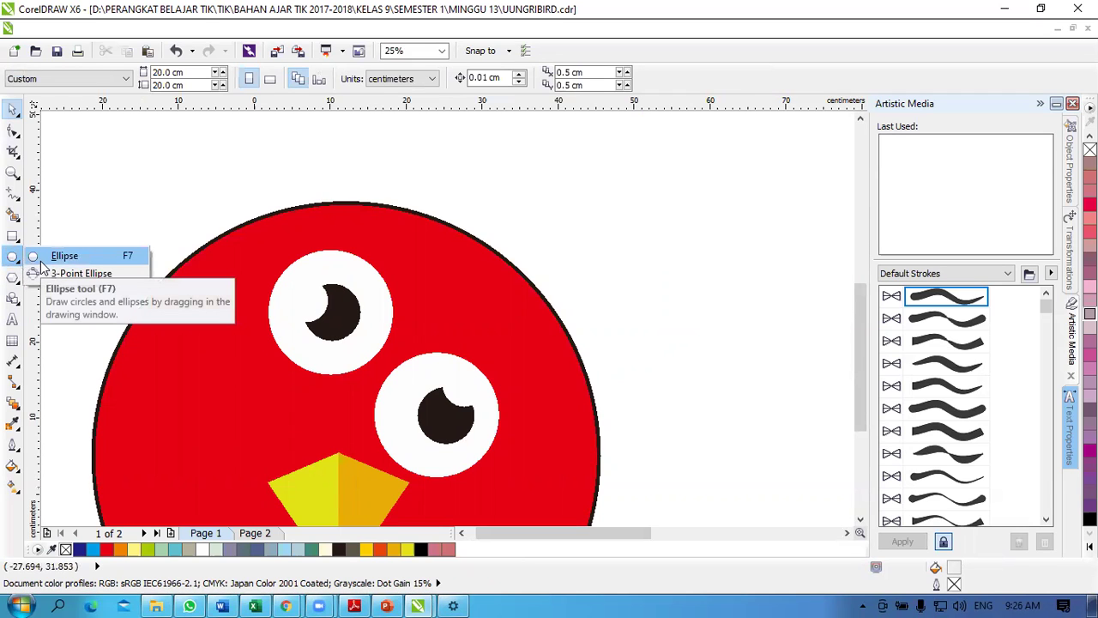
pyautogui.click(40, 259)
pyautogui.click(13, 110)
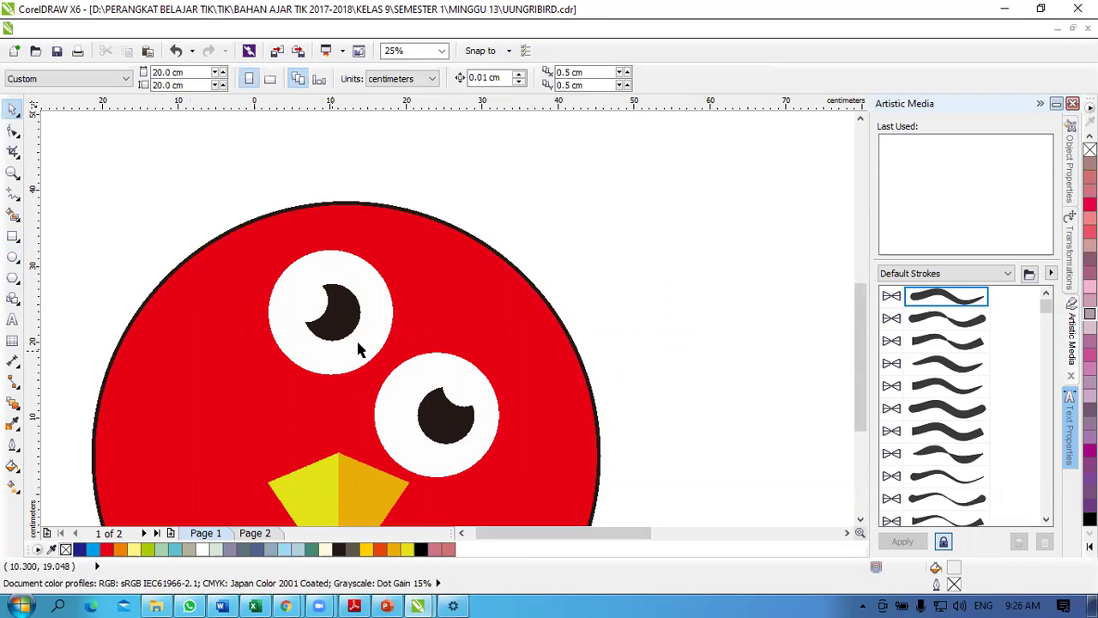
# Step: Move the forehead eye's white circle above the other eye and give it a 3.0 mm outline
pyautogui.click(404, 320)
pyautogui.moveTo(397, 319); pyautogui.dragTo(482, 294)
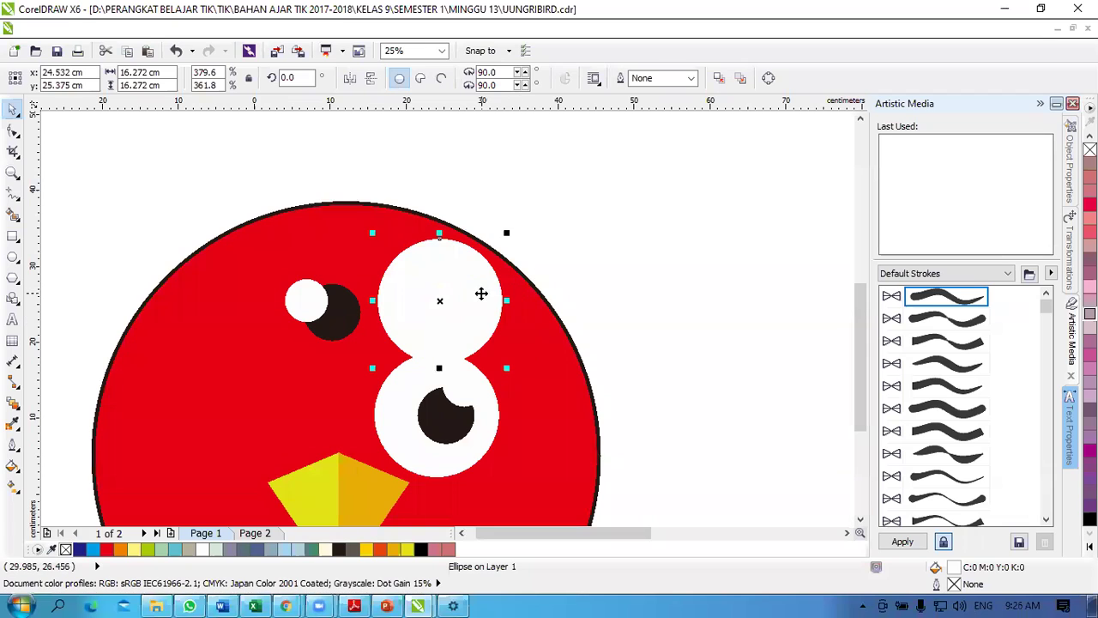
pyautogui.doubleClick(963, 583)
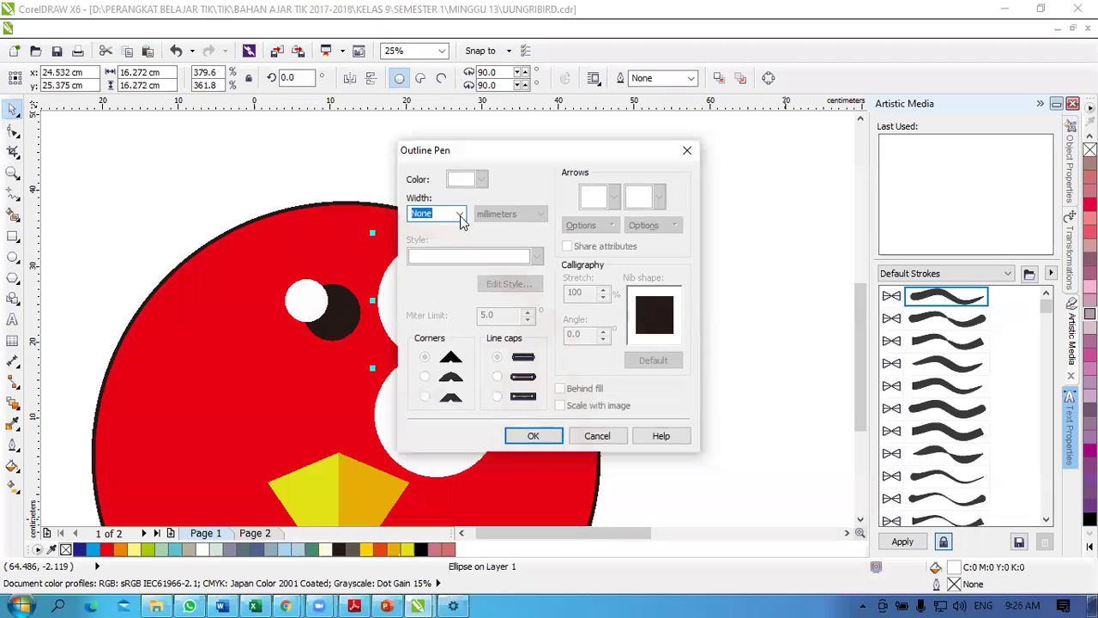
pyautogui.click(460, 214)
pyautogui.click(423, 343)
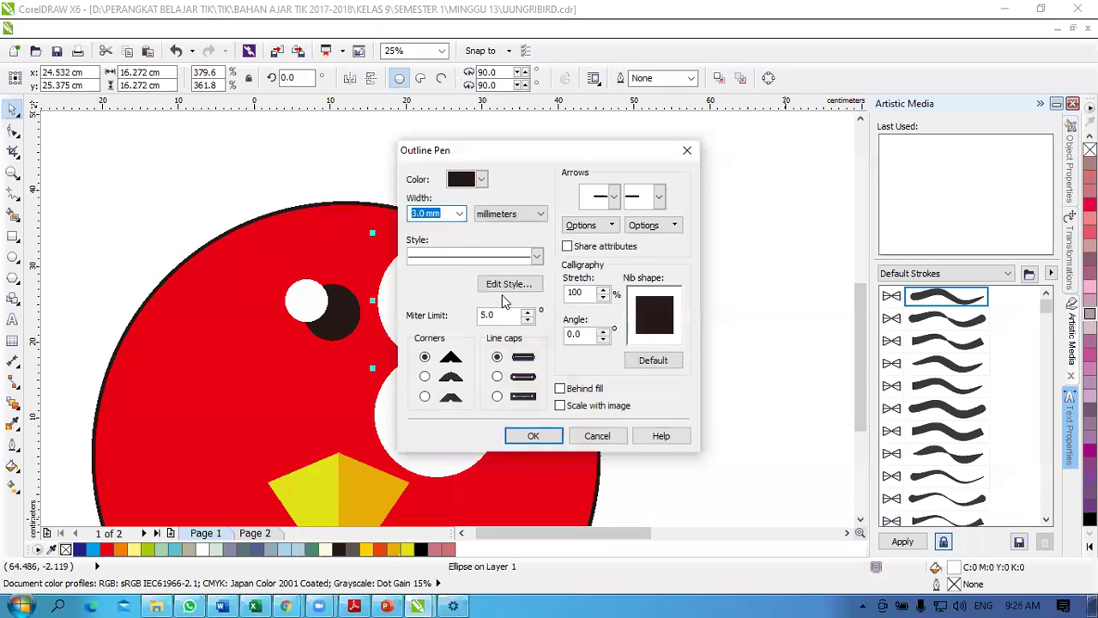
pyautogui.click(529, 436)
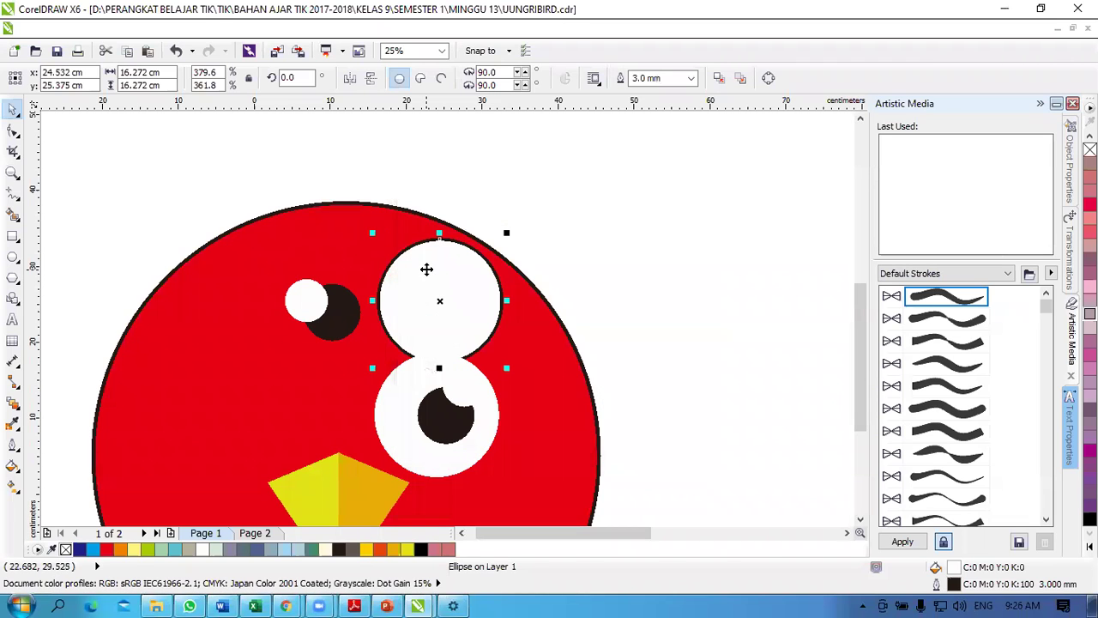
# Step: Undo the white circle's outline and move, along with the placement of the highlight and pupil
pyautogui.hotkey('ctrl', 'z')
pyautogui.hotkey('ctrl', 'z')
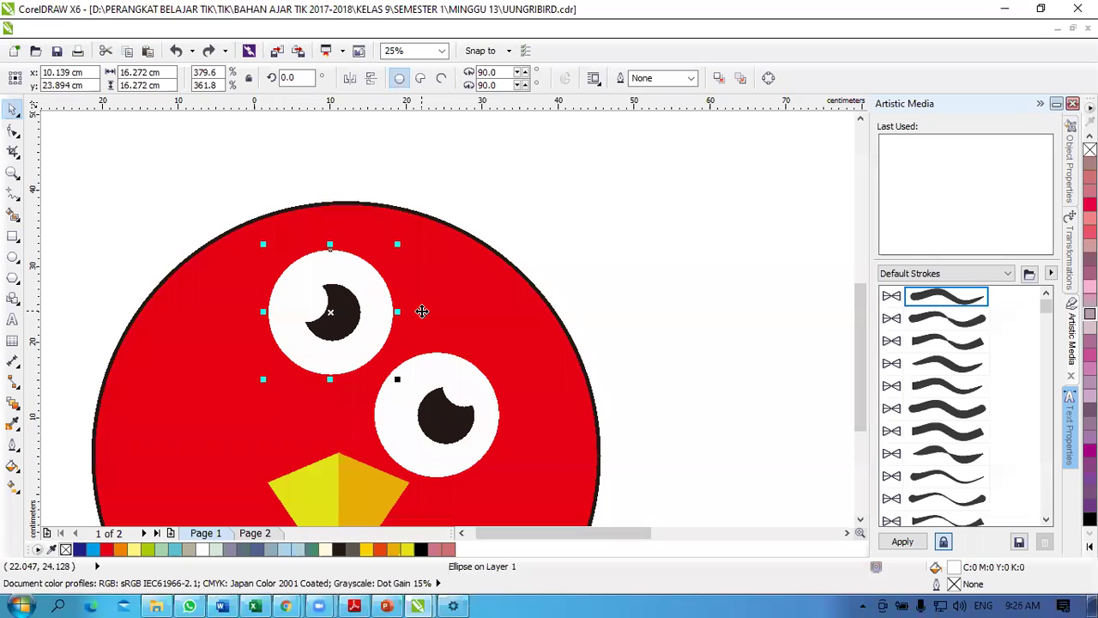
pyautogui.hotkey('ctrl', 'z')
pyautogui.hotkey('ctrl', 'z')
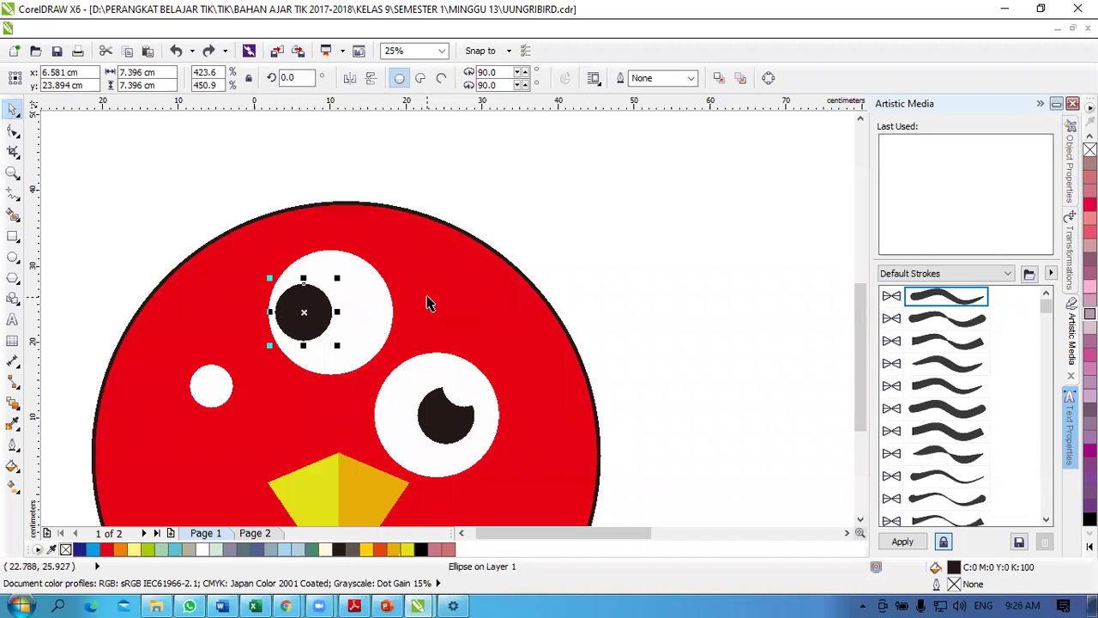
pyautogui.click(174, 52)
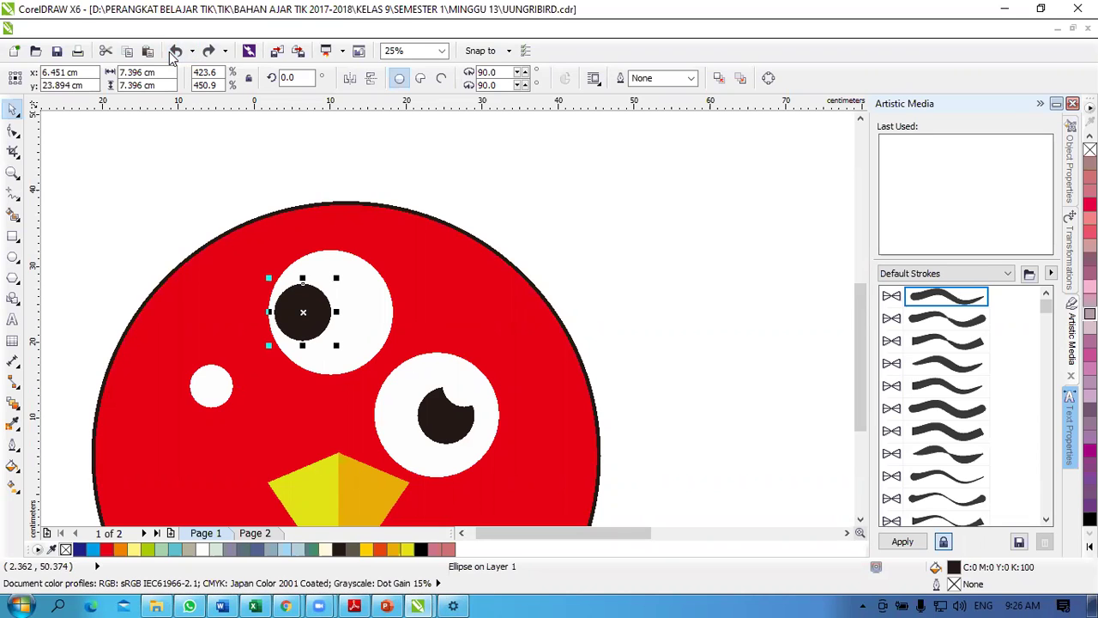
pyautogui.click(174, 53)
# Step: Undo the remaining moves until the red circle, eyes, beak and eyebrows form the complete bird
pyautogui.scroll(-1, 254, 211)
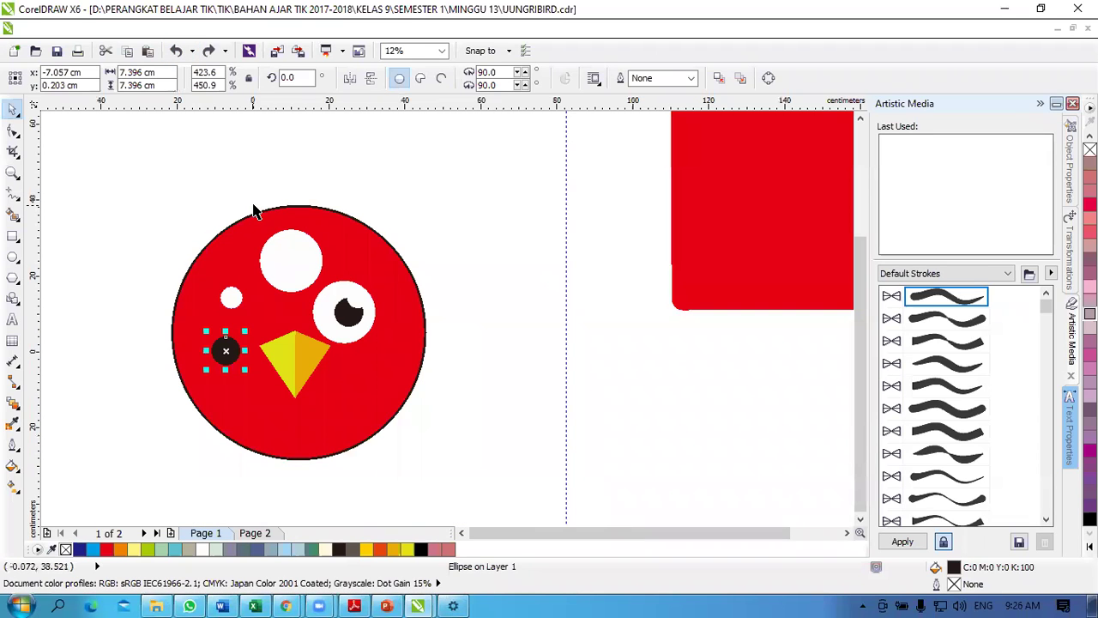
pyautogui.hotkey('ctrl', 'z')
pyautogui.hotkey('ctrl', 'z')
pyautogui.hotkey('ctrl', 'z')
pyautogui.hotkey('ctrl', 'z')
pyautogui.hotkey('ctrl', 'z')
pyautogui.hotkey('ctrl', 'z')
pyautogui.hotkey('ctrl', 'z')
pyautogui.hotkey('ctrl', 'z')
pyautogui.hotkey('ctrl', 'z')
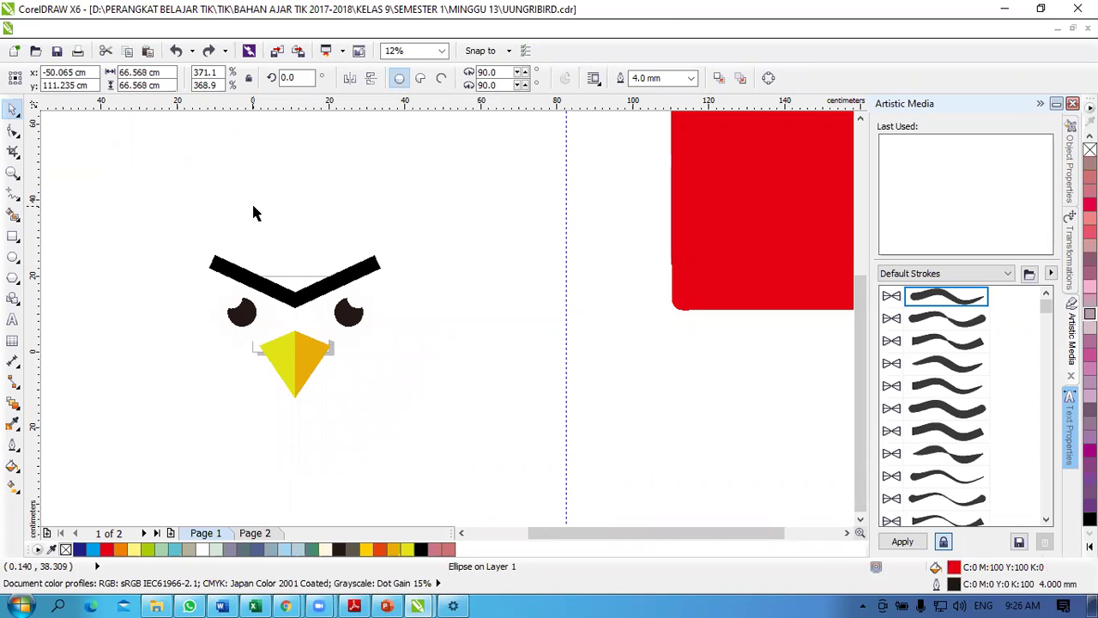
pyautogui.hotkey('ctrl', 'z')
pyautogui.click(480, 206)
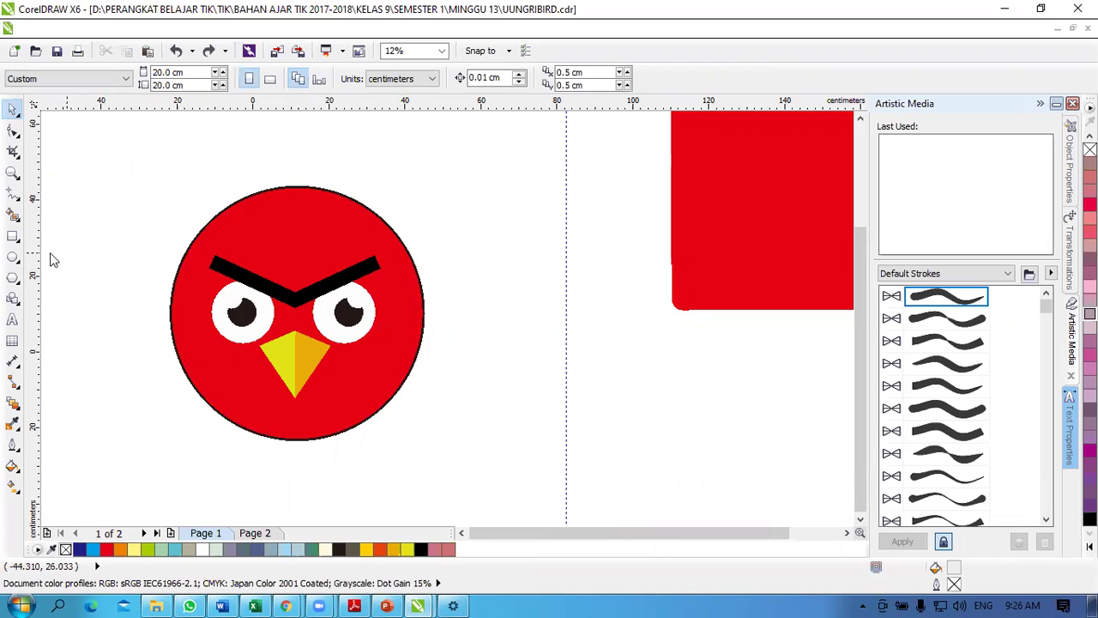
# Step: Move the red circle off the bird to the upper right, the large red rectangle further down, and the right eyebrow bar below the face
pyautogui.moveTo(30, 257)
pyautogui.mouseDown()
pyautogui.moveTo(295, 259)
pyautogui.moveTo(20, 273)
pyautogui.mouseUp()
pyautogui.moveTo(337, 240); pyautogui.dragTo(571, 204)
pyautogui.moveTo(713, 218); pyautogui.dragTo(660, 422)
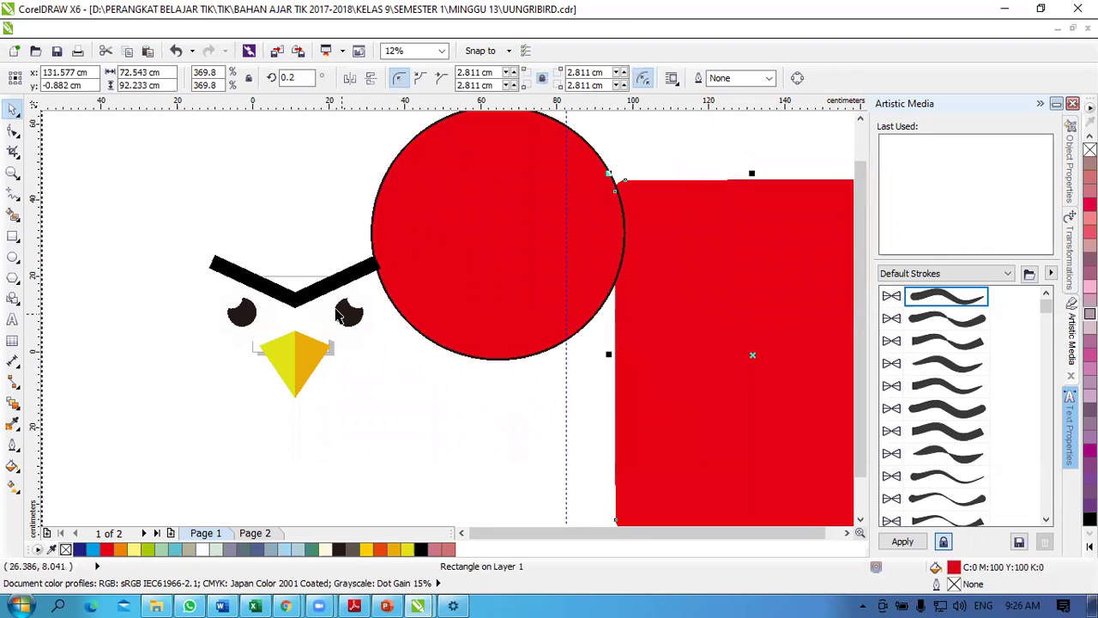
pyautogui.moveTo(313, 293); pyautogui.dragTo(384, 448)
# Step: Draw a rectangle about 38.5 by 7 cm above the left eyebrow bar and fill it black
pyautogui.click(15, 238)
pyautogui.moveTo(127, 167); pyautogui.dragTo(275, 195)
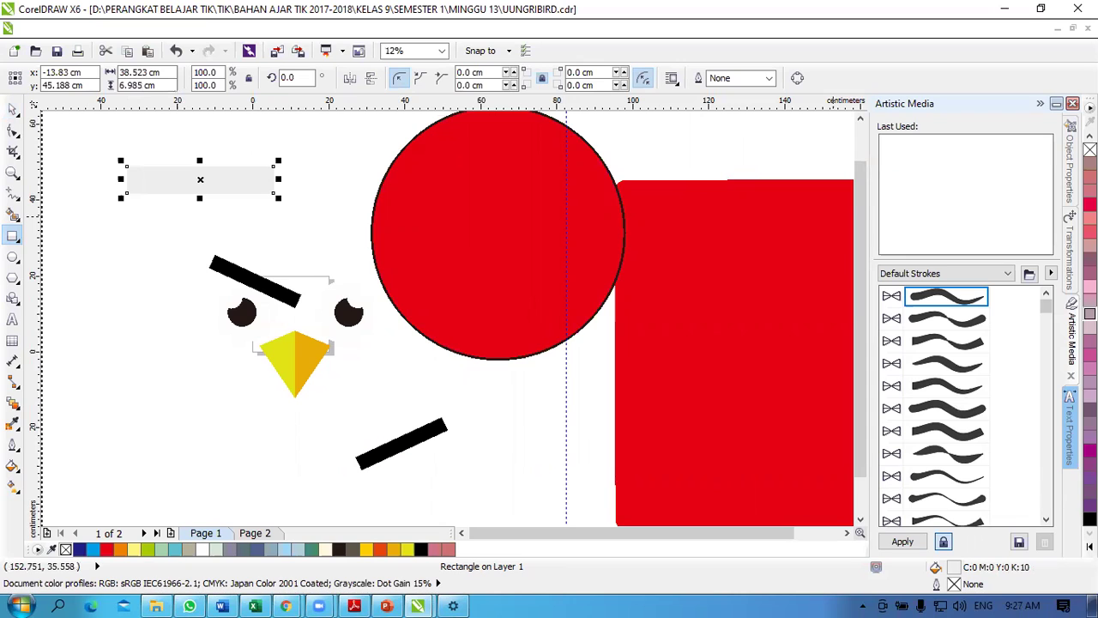
pyautogui.click(1090, 518)
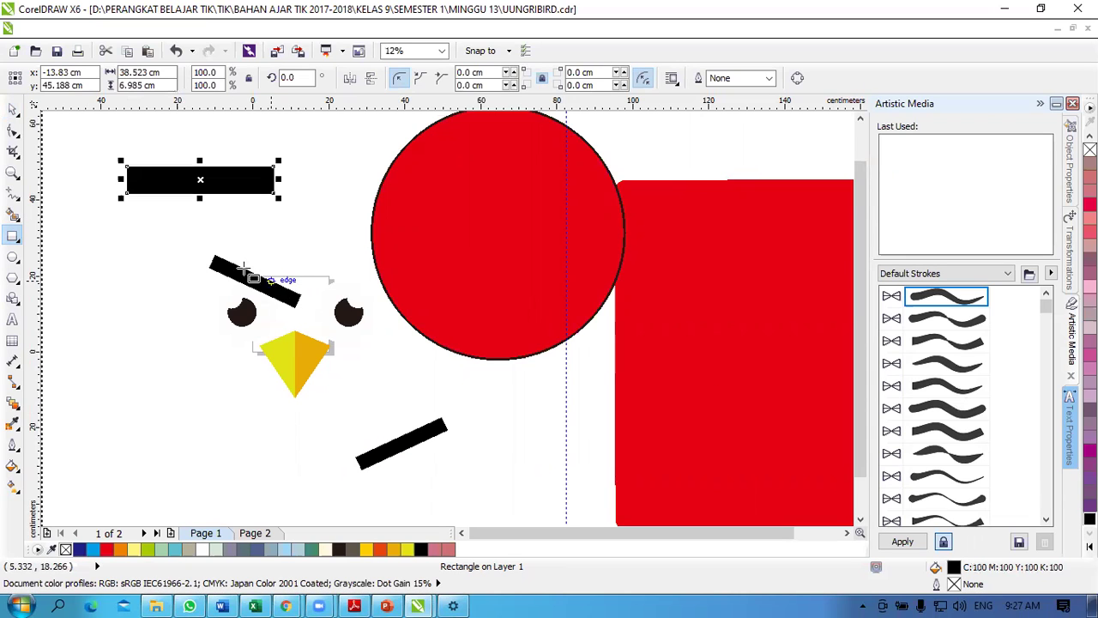
# Step: Tilt the new black rectangle so its right end rises, and shift it toward the red circle
pyautogui.click(12, 111)
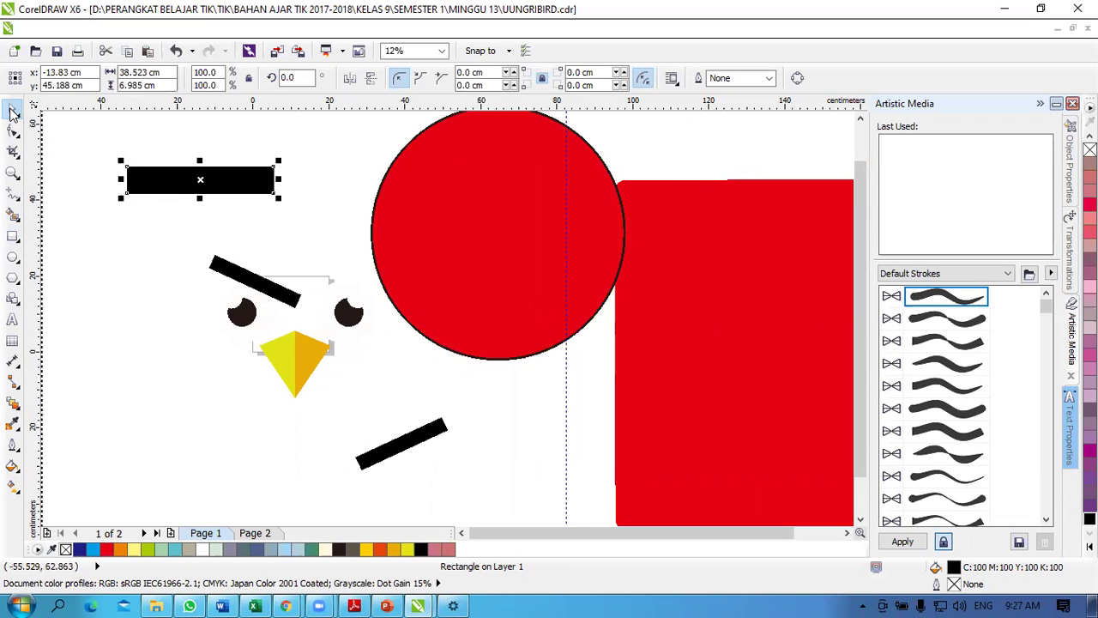
pyautogui.click(203, 179)
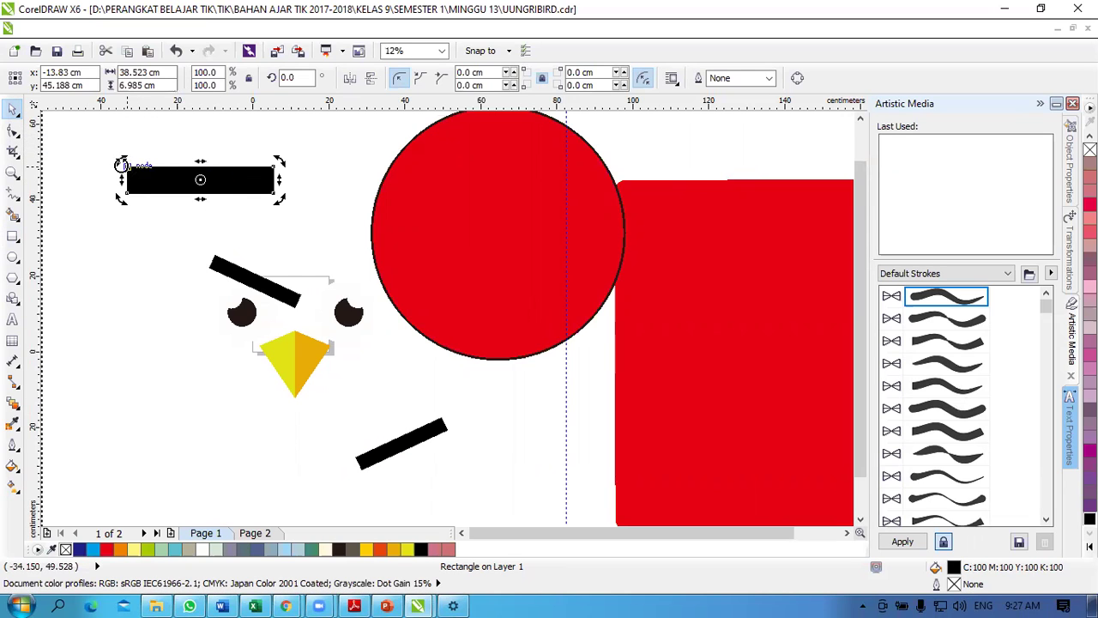
pyautogui.moveTo(277, 156); pyautogui.dragTo(304, 171)
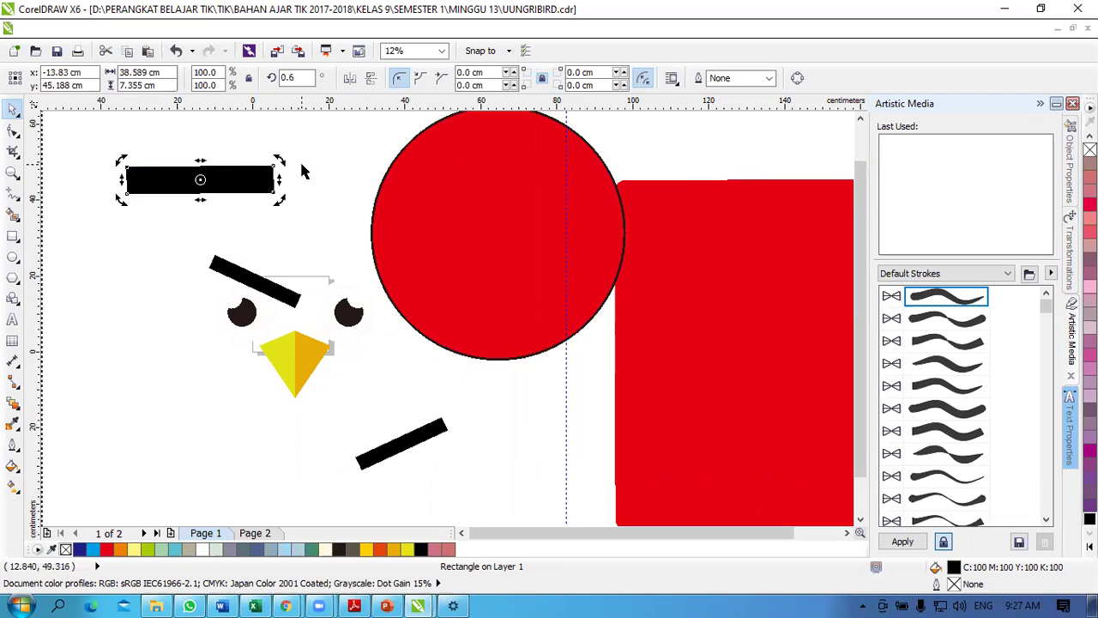
pyautogui.click(179, 180)
pyautogui.click(156, 179)
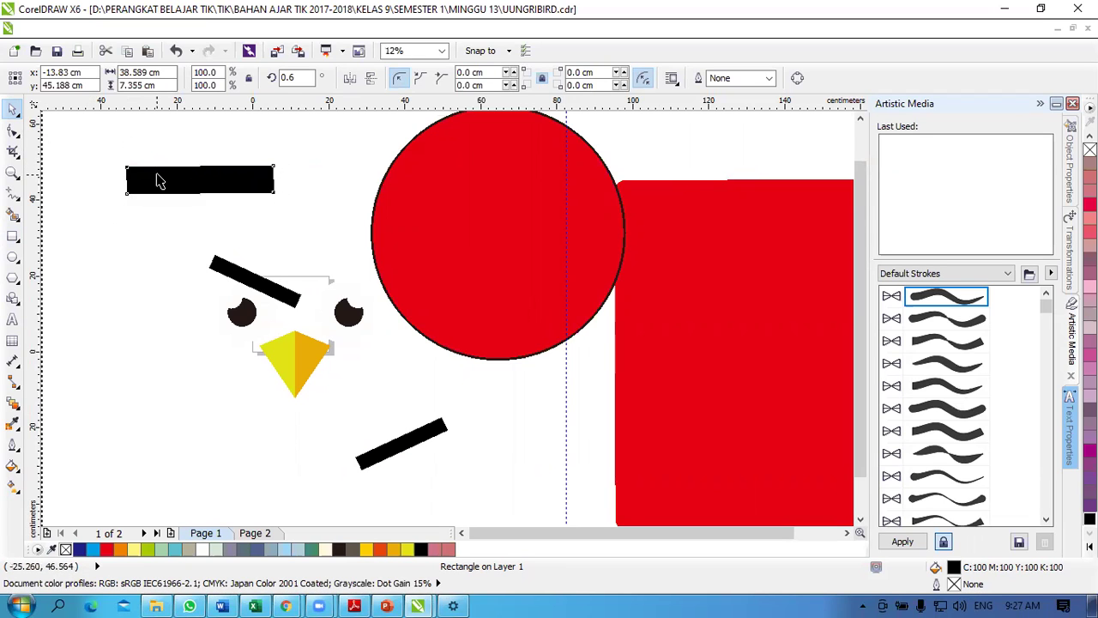
pyautogui.click(157, 179)
pyautogui.click(162, 179)
pyautogui.moveTo(283, 164)
pyautogui.mouseDown()
pyautogui.moveTo(258, 129)
pyautogui.moveTo(291, 160)
pyautogui.mouseUp()
pyautogui.moveTo(215, 190); pyautogui.dragTo(241, 194)
pyautogui.click(13, 236)
pyautogui.moveTo(70, 160); pyautogui.dragTo(188, 184)
pyautogui.moveTo(190, 187); pyautogui.dragTo(199, 187)
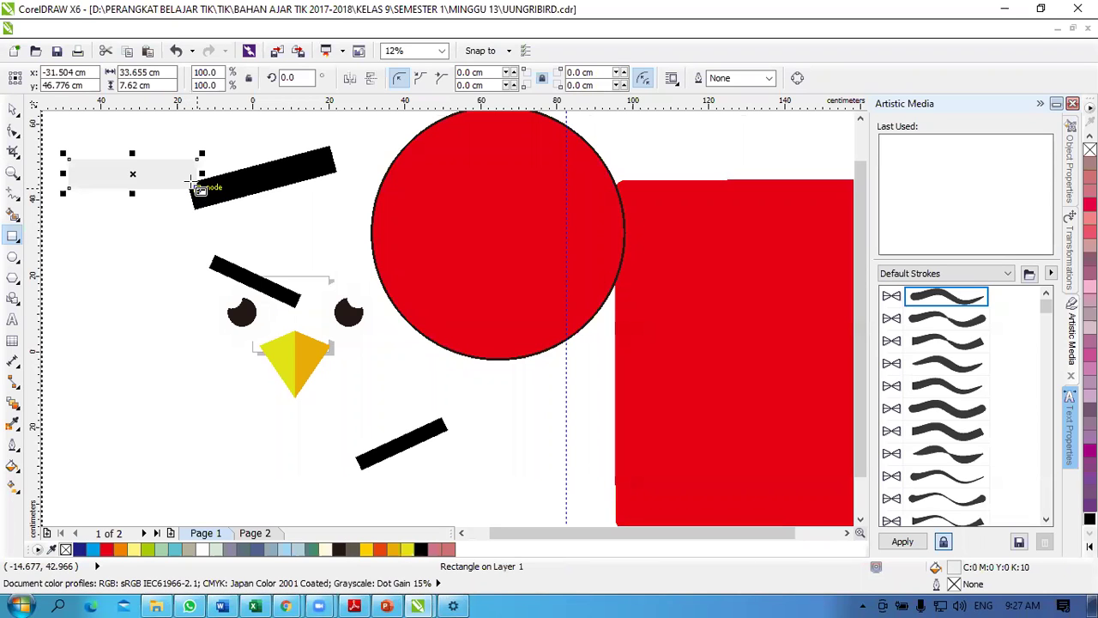
pyautogui.hotkey('ctrl', 'z')
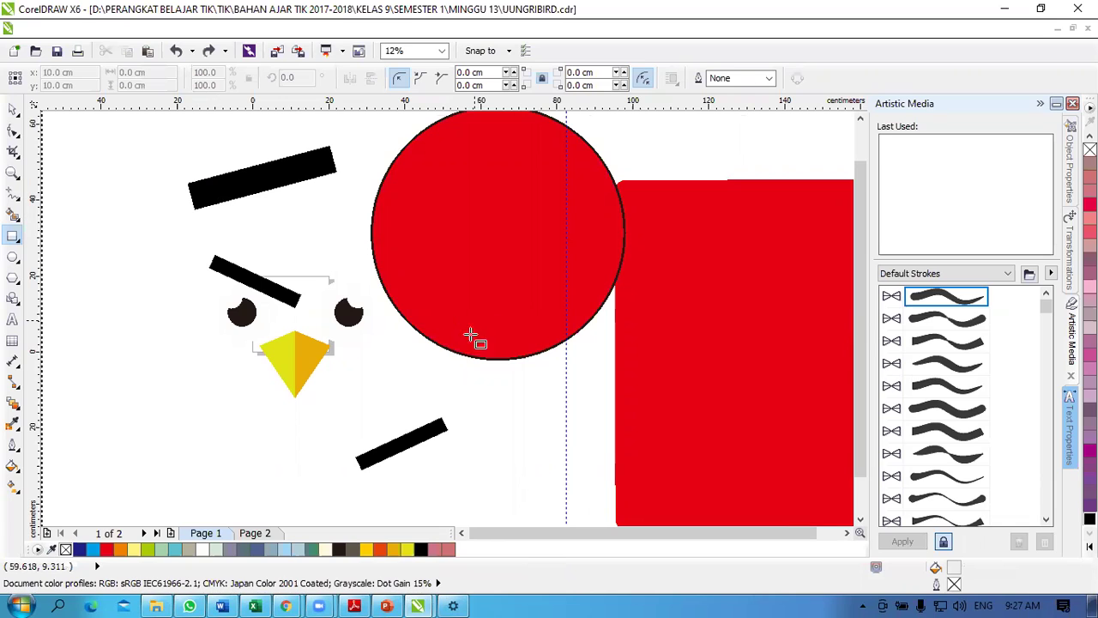
# Step: Delete the tilted black rectangle above the eyebrow bar
pyautogui.click(16, 110)
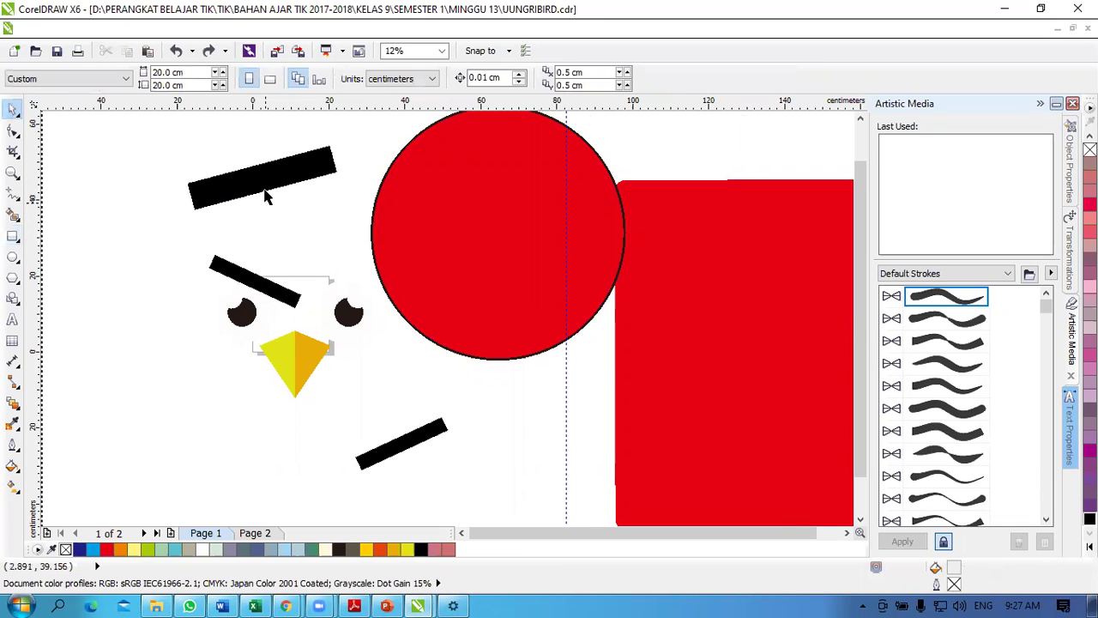
pyautogui.click(264, 181)
pyautogui.press('Delete')
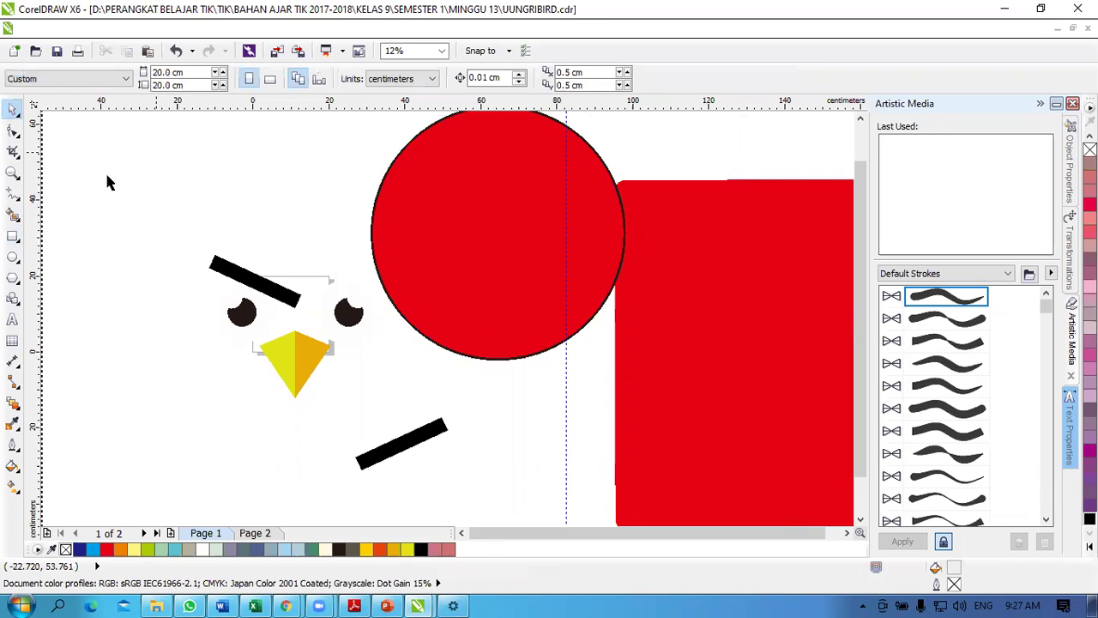
pyautogui.moveTo(34, 184); pyautogui.dragTo(94, 182)
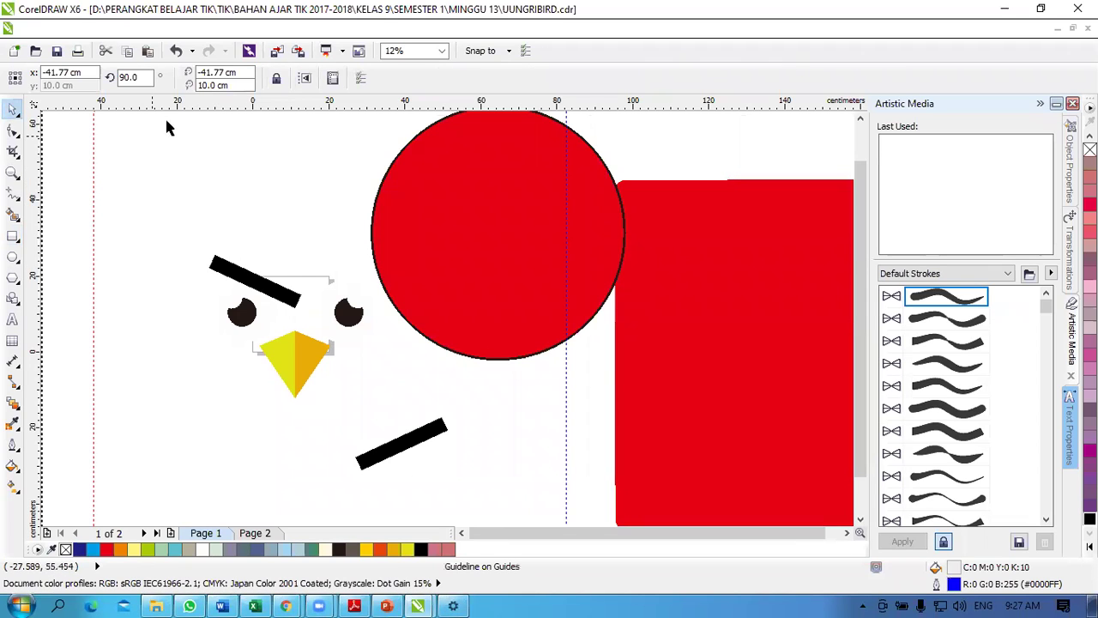
pyautogui.moveTo(234, 171); pyautogui.dragTo(224, 170)
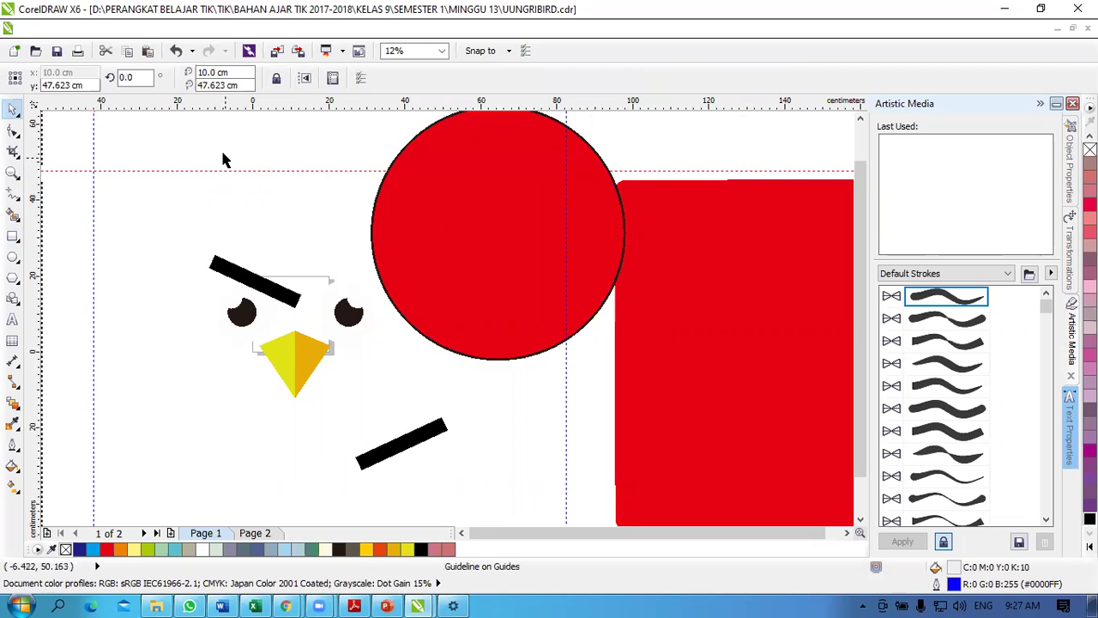
pyautogui.hotkey('ctrl', 'z')
pyautogui.hotkey('ctrl', 'z')
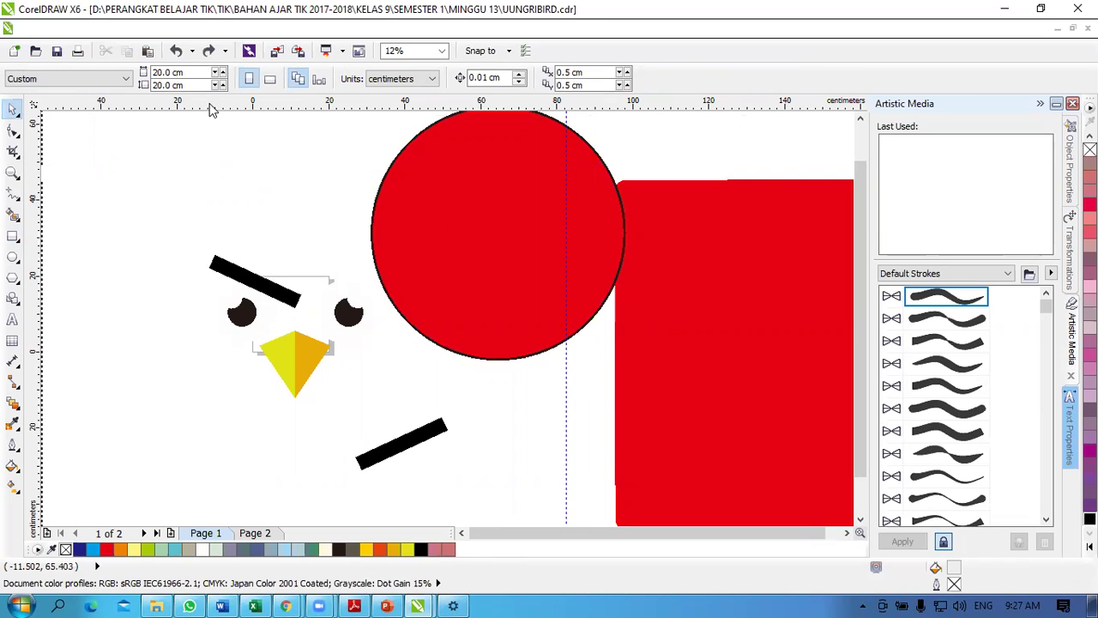
# Step: Place a vertical guideline at -41.135 cm and a horizontal guideline at 49.898 cm, crossing to the upper left of the face parts
pyautogui.moveTo(217, 104); pyautogui.dragTo(216, 176)
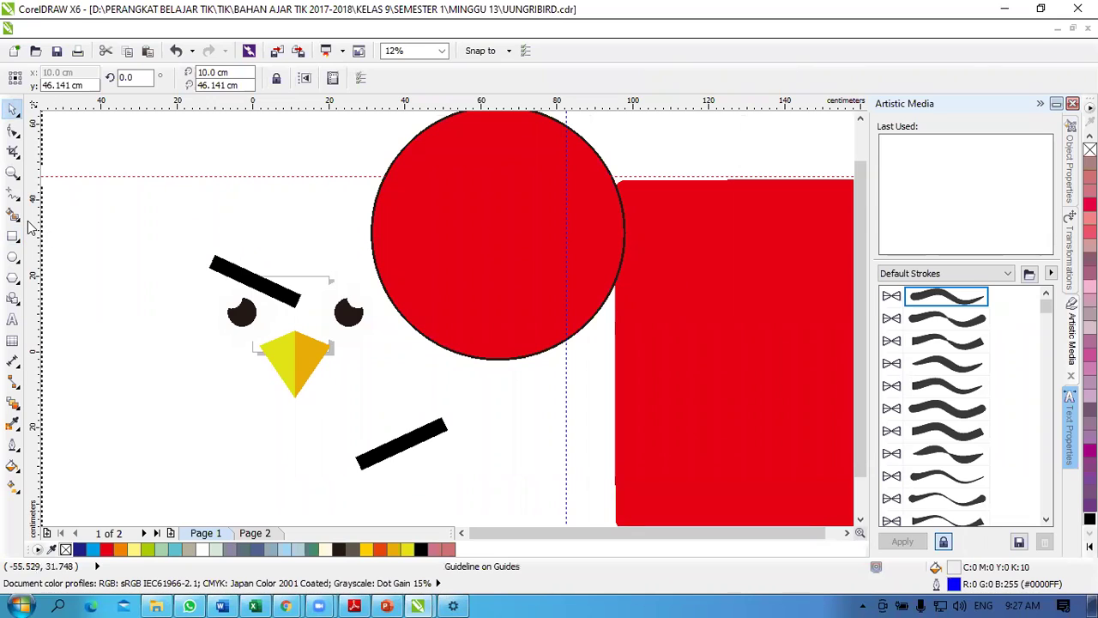
pyautogui.moveTo(28, 222); pyautogui.dragTo(97, 243)
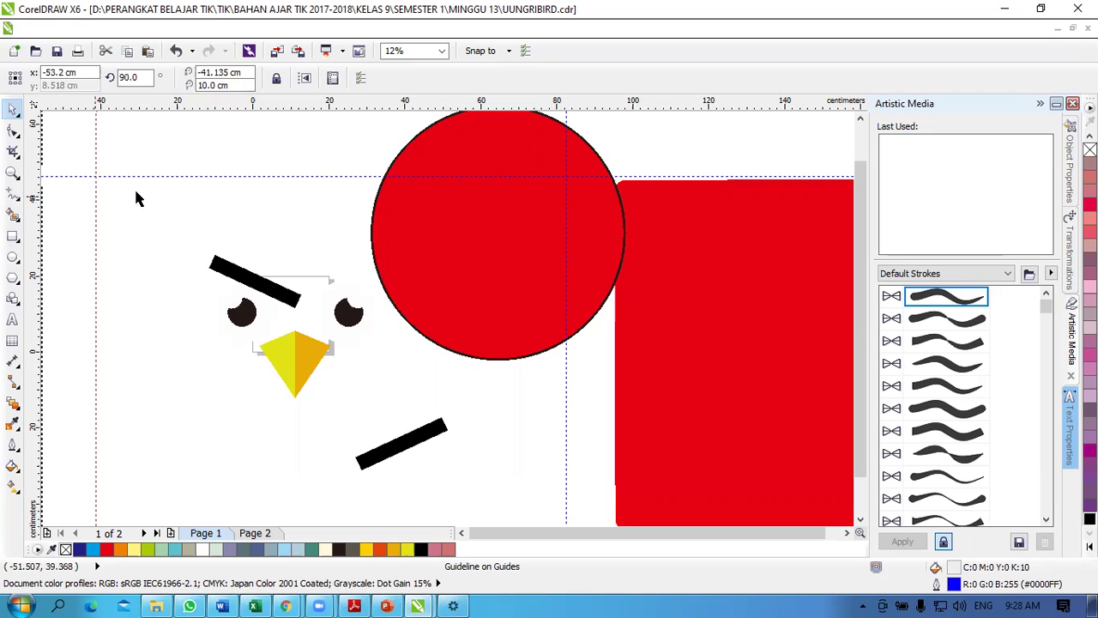
pyautogui.moveTo(154, 175); pyautogui.dragTo(179, 106)
pyautogui.moveTo(174, 174); pyautogui.dragTo(188, 119)
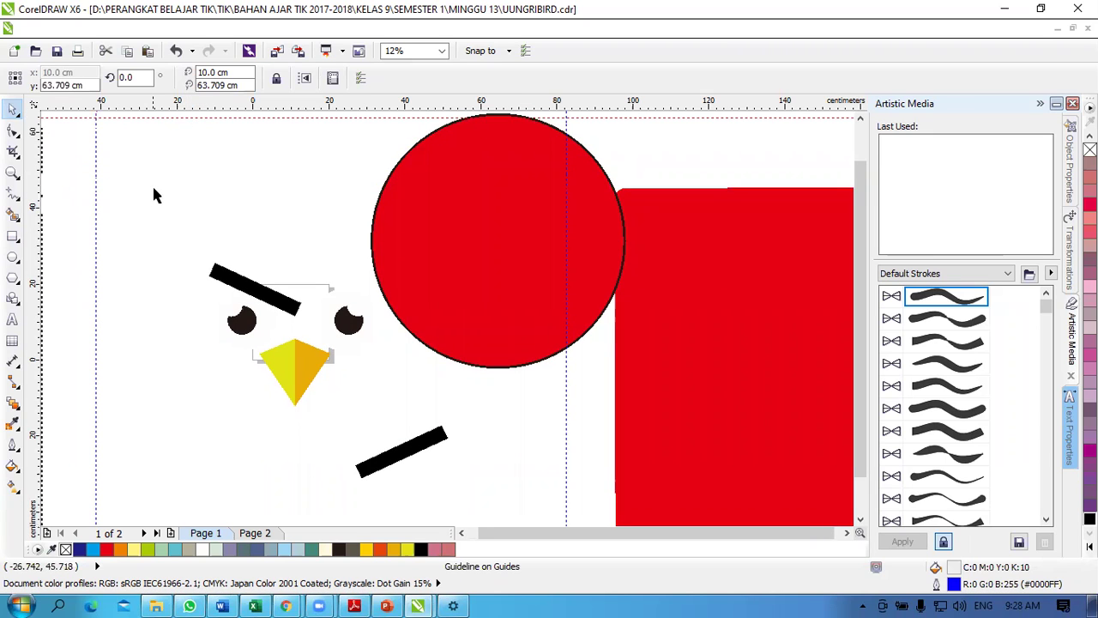
pyautogui.scroll(-1, 154, 196)
pyautogui.scroll(1, 152, 192)
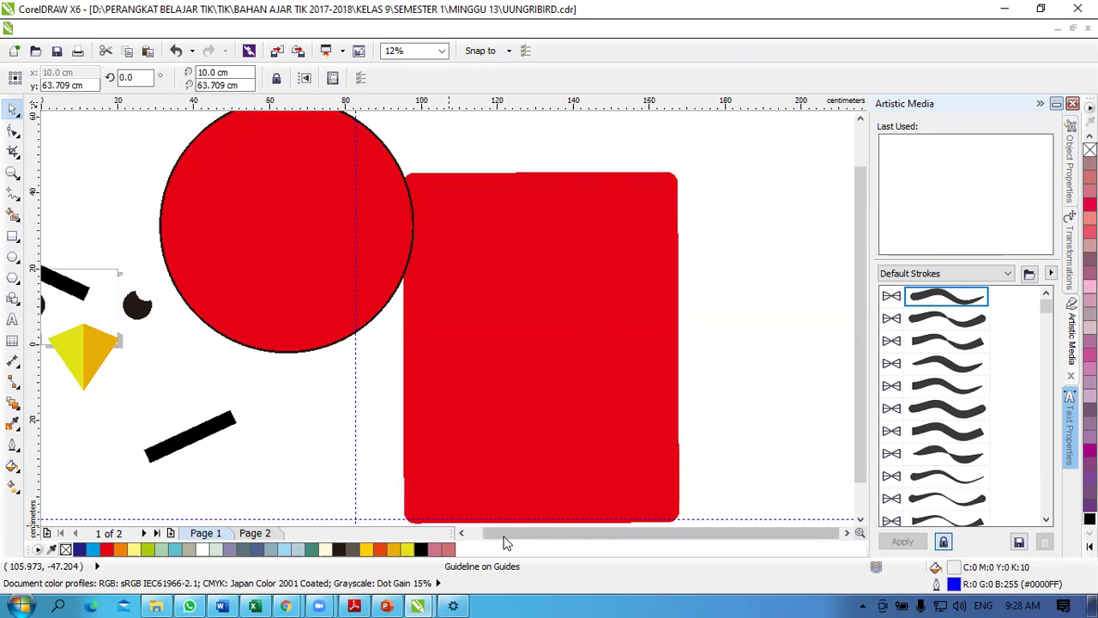
pyautogui.moveTo(504, 543); pyautogui.dragTo(466, 537)
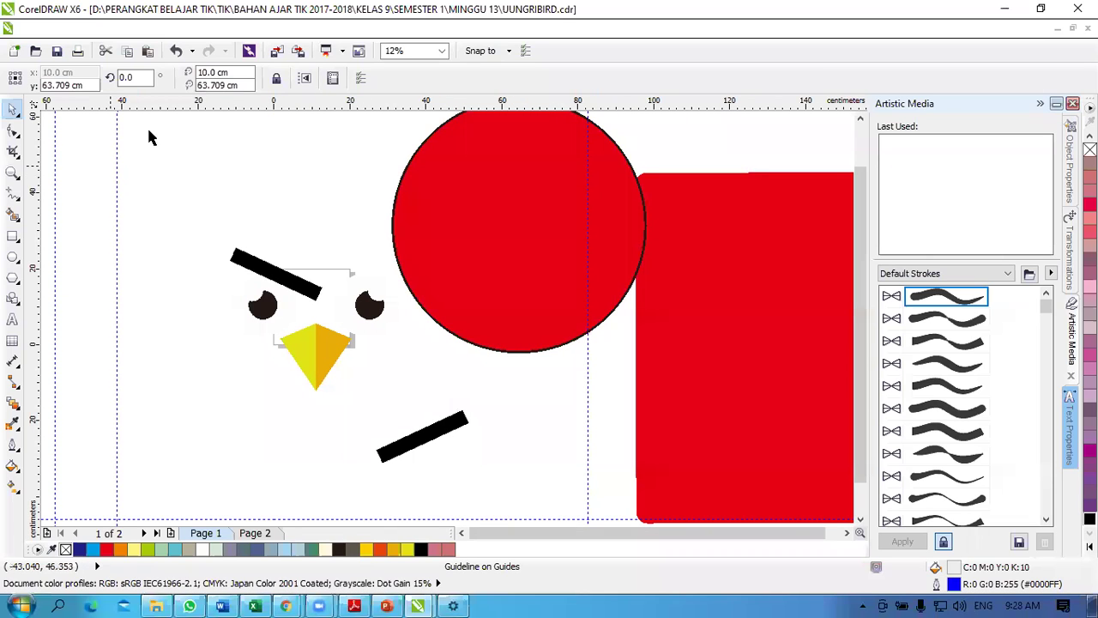
pyautogui.scroll(1, 222, 125)
pyautogui.scroll(-3, 222, 129)
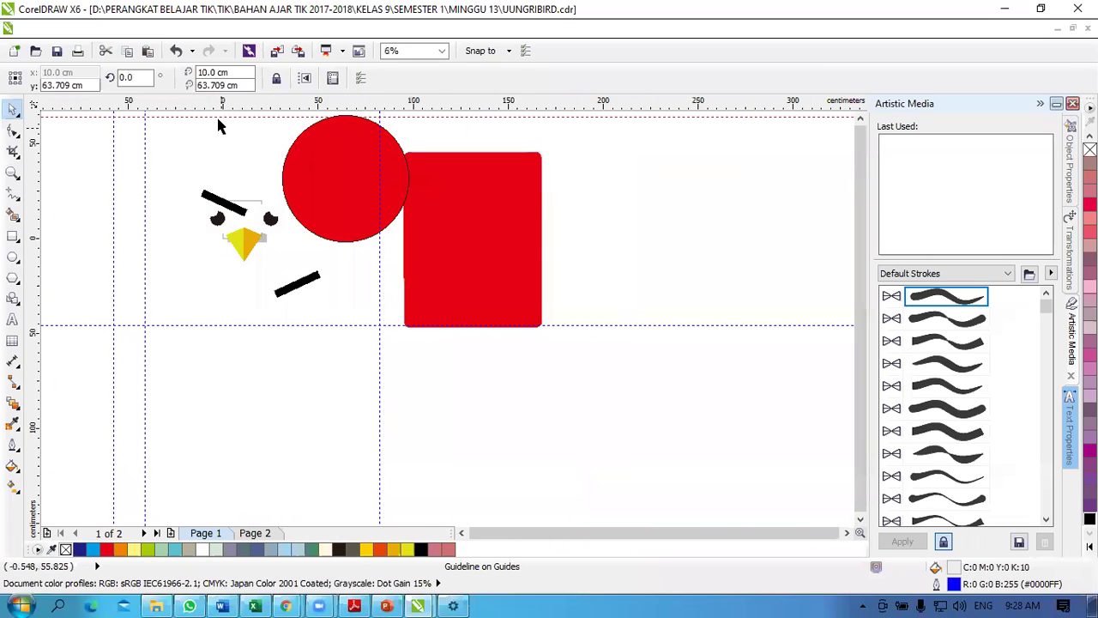
pyautogui.scroll(1, 144, 161)
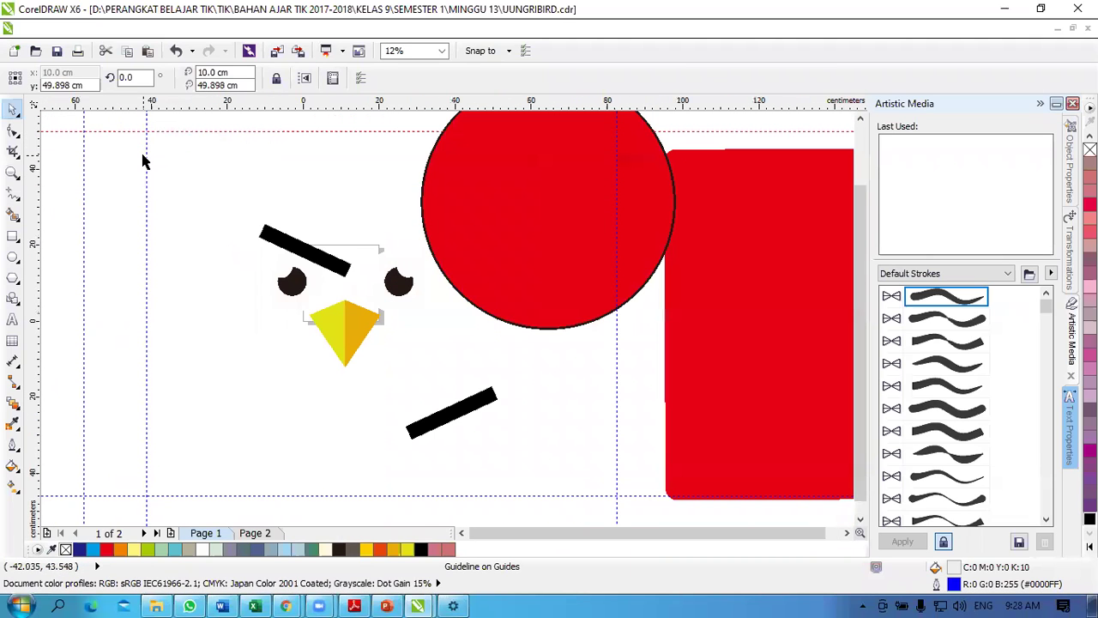
# Step: Draw a rectangle about 44.9 by 8.9 cm from the crossing of the two new guidelines and fill it black
pyautogui.click(13, 236)
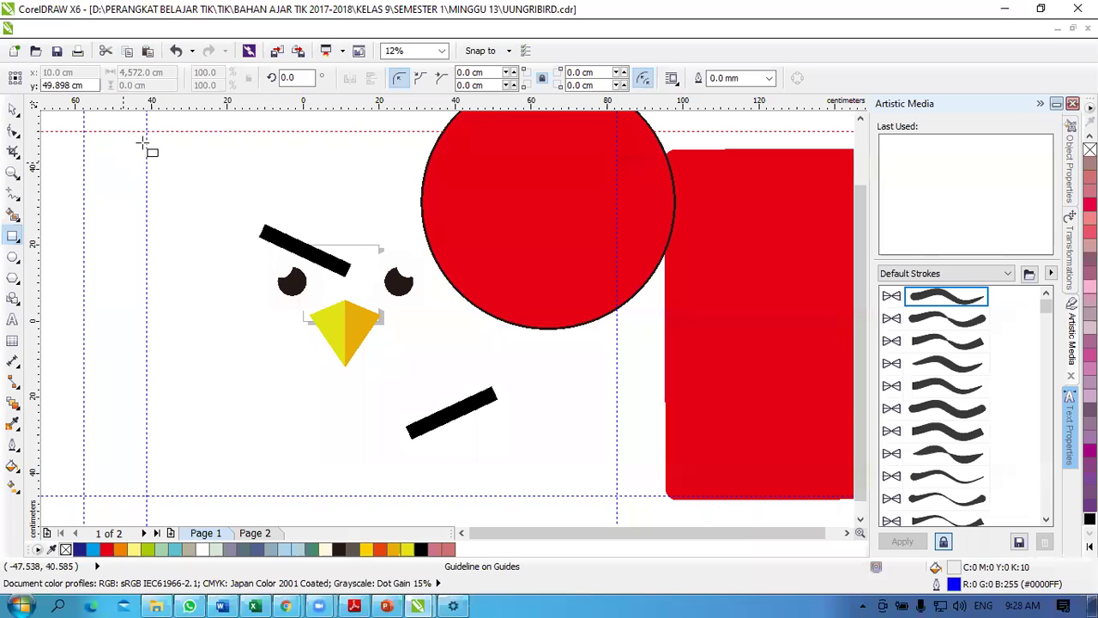
pyautogui.moveTo(148, 130); pyautogui.dragTo(318, 164)
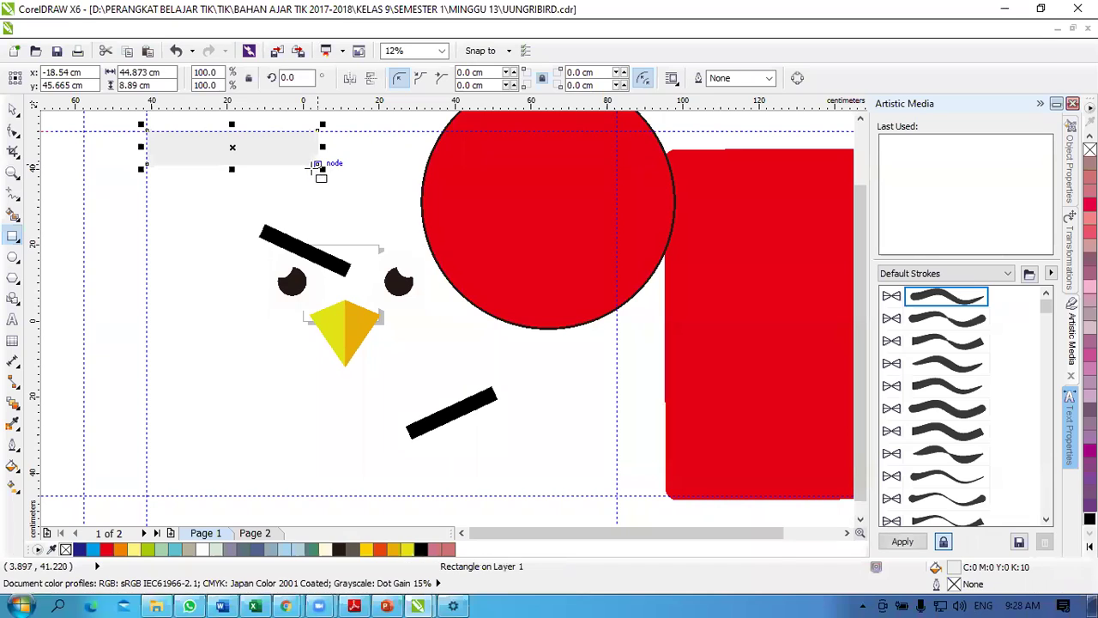
pyautogui.click(419, 549)
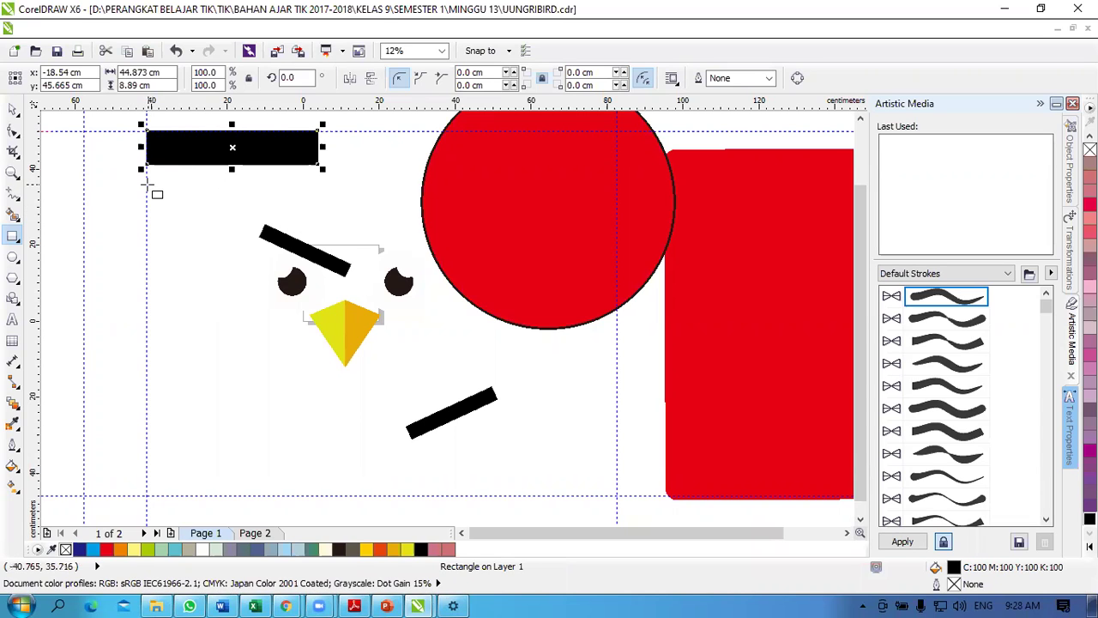
pyautogui.moveTo(146, 184); pyautogui.dragTo(317, 222)
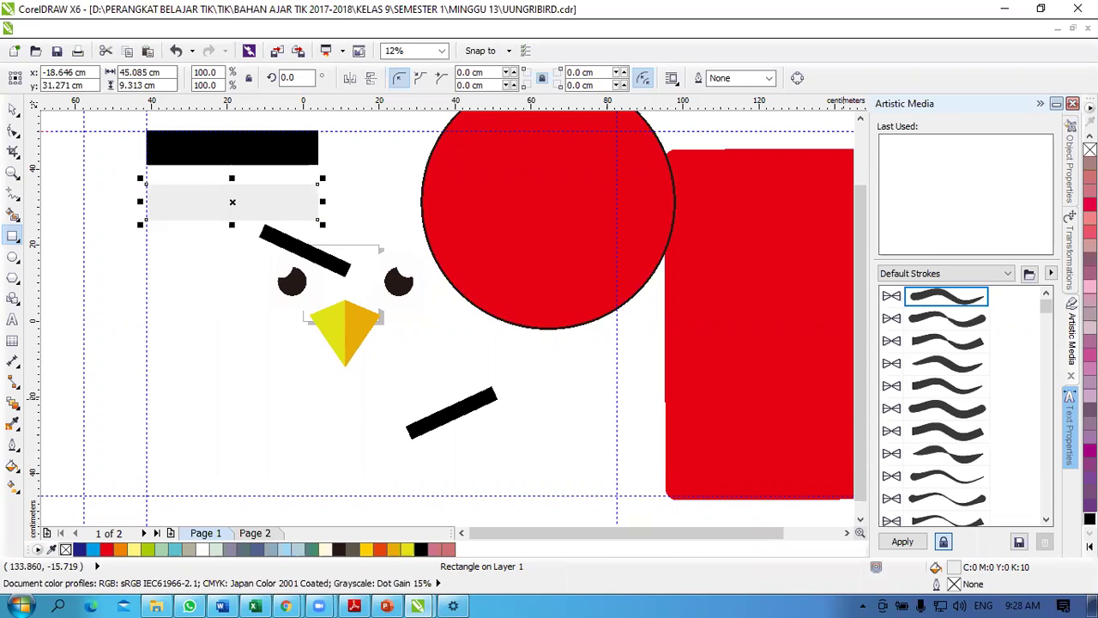
pyautogui.click(1090, 519)
pyautogui.click(13, 108)
pyautogui.click(189, 207)
pyautogui.press('Delete')
# Step: Duplicate the black rectangle by copy and paste, and place the copy just below the original along the vertical guideline
pyautogui.click(216, 154)
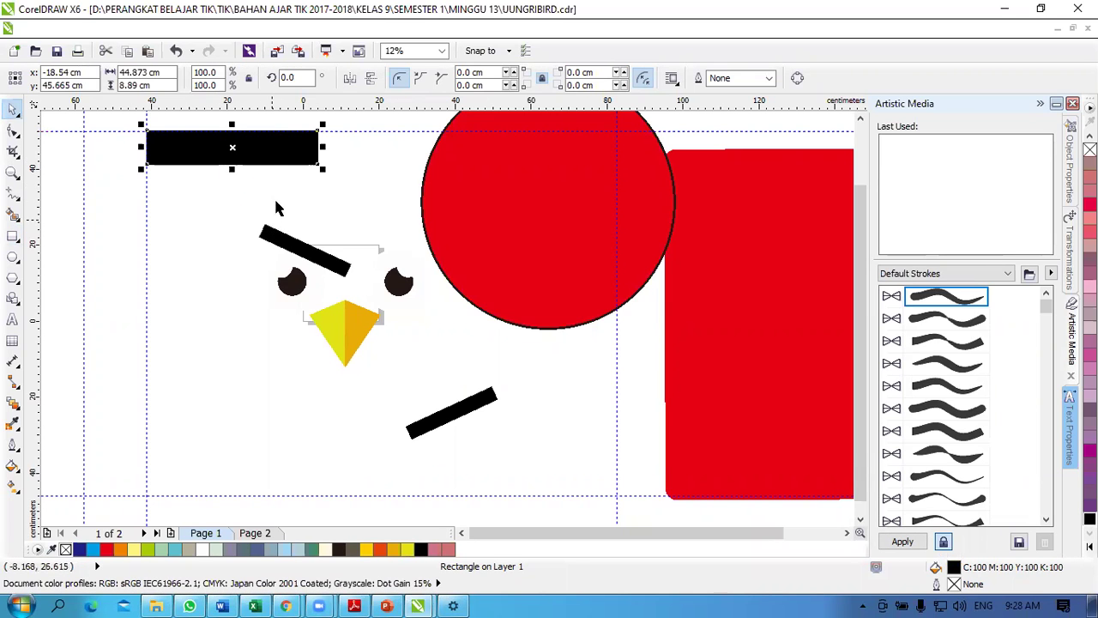
pyautogui.moveTo(264, 157); pyautogui.dragTo(274, 189)
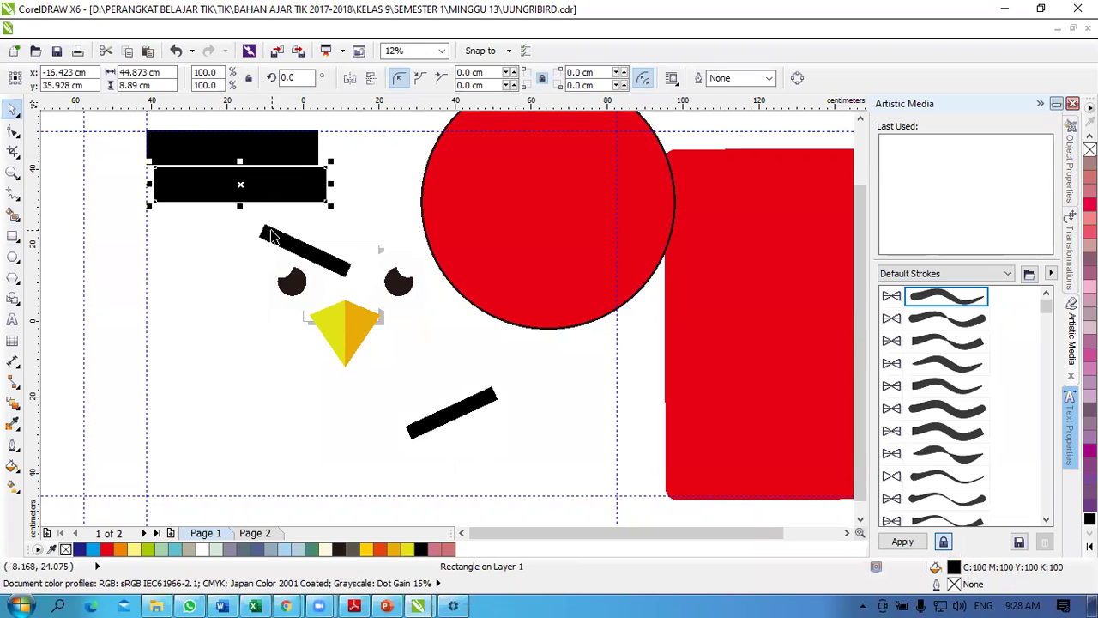
pyautogui.hotkey('ctrl', 'z')
pyautogui.rightClick(275, 150)
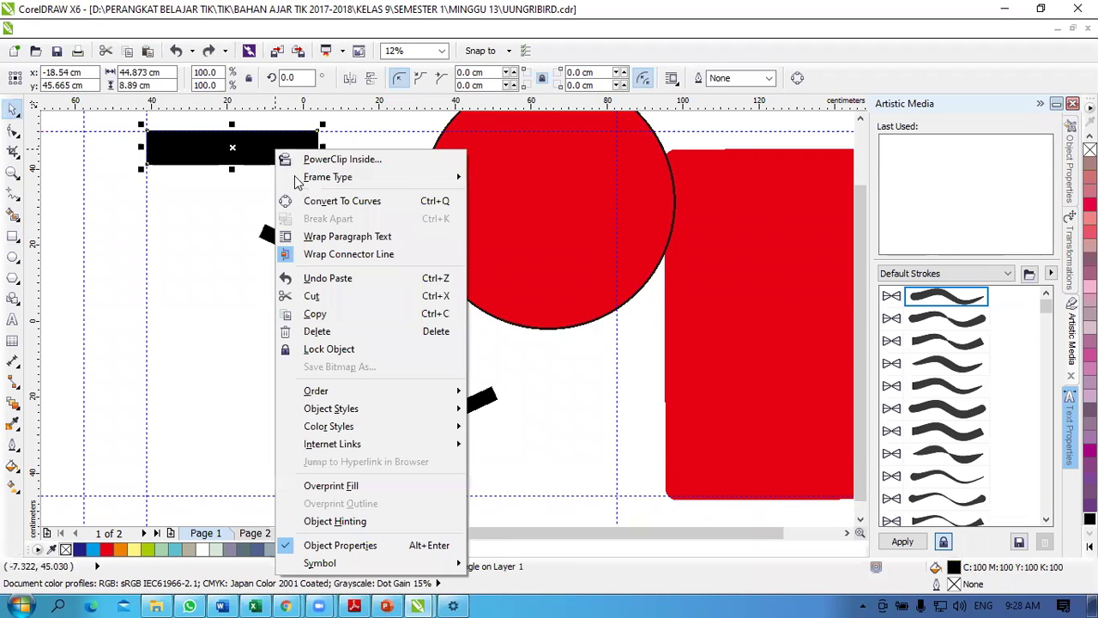
pyautogui.click(355, 316)
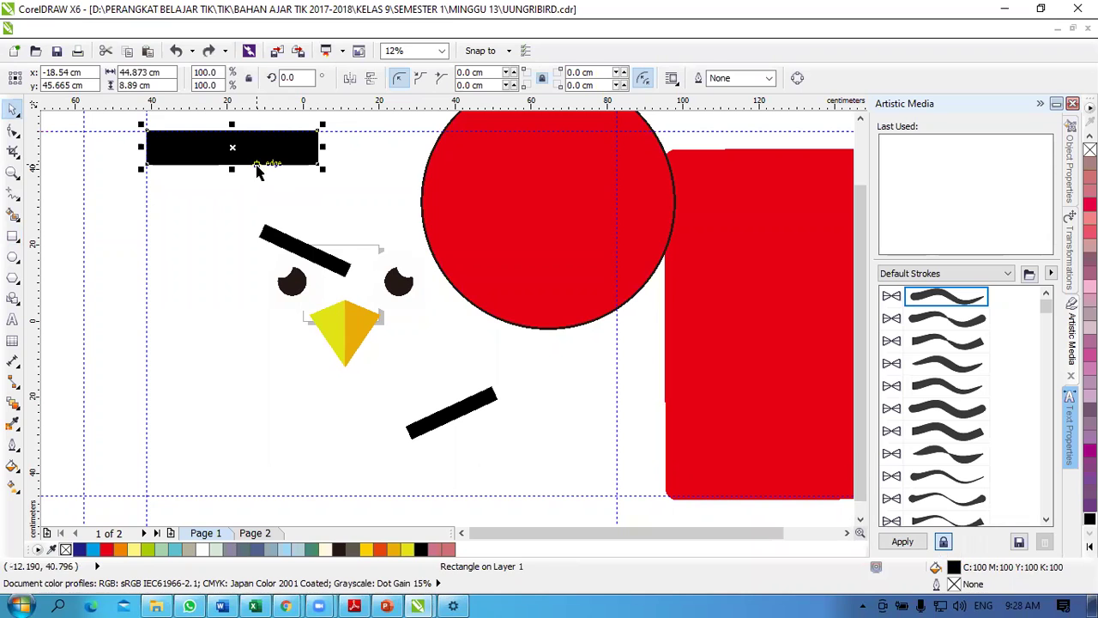
pyautogui.rightClick(260, 172)
pyautogui.click(304, 279)
pyautogui.moveTo(249, 147); pyautogui.dragTo(255, 199)
# Step: Rotate the lower black rectangle to 347.0°, and turn it back to 359.3°
pyautogui.click(302, 189)
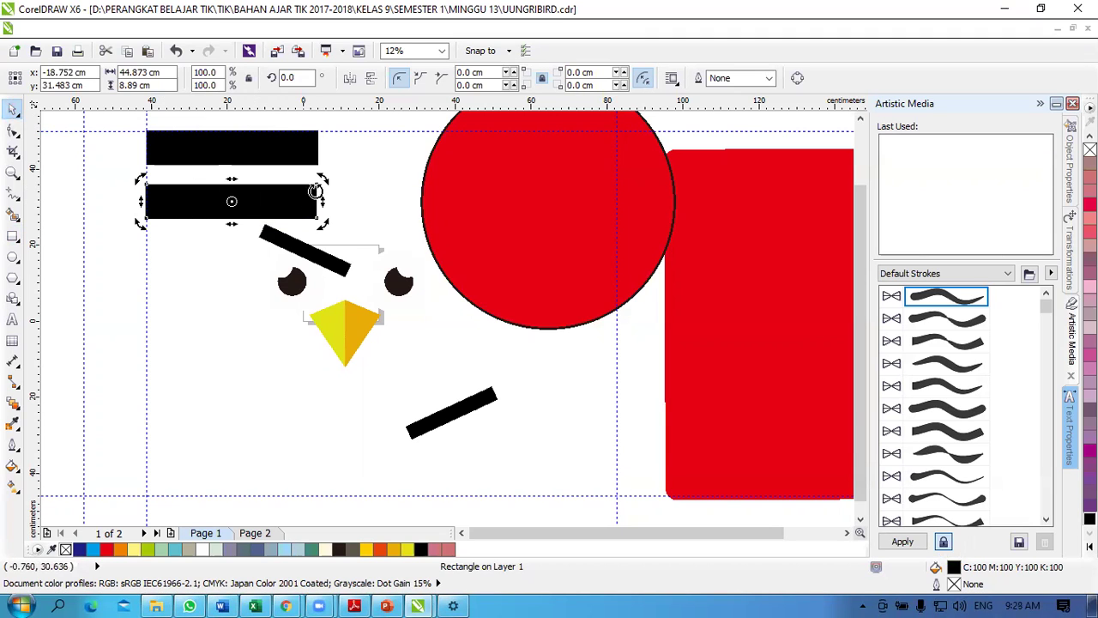
pyautogui.moveTo(321, 179); pyautogui.dragTo(336, 202)
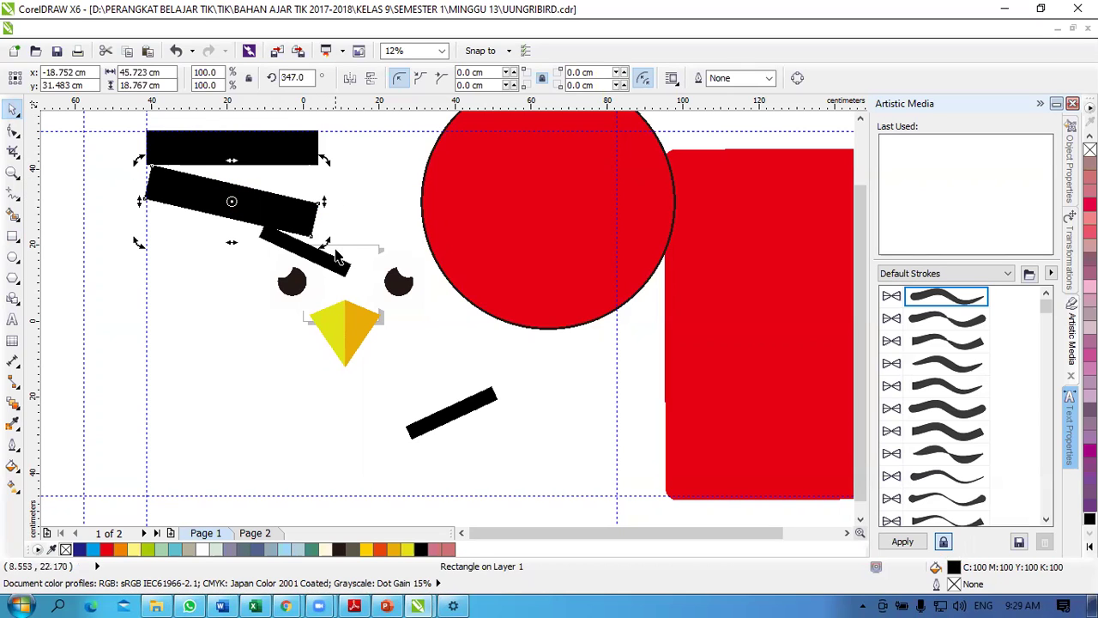
pyautogui.moveTo(327, 244); pyautogui.dragTo(341, 219)
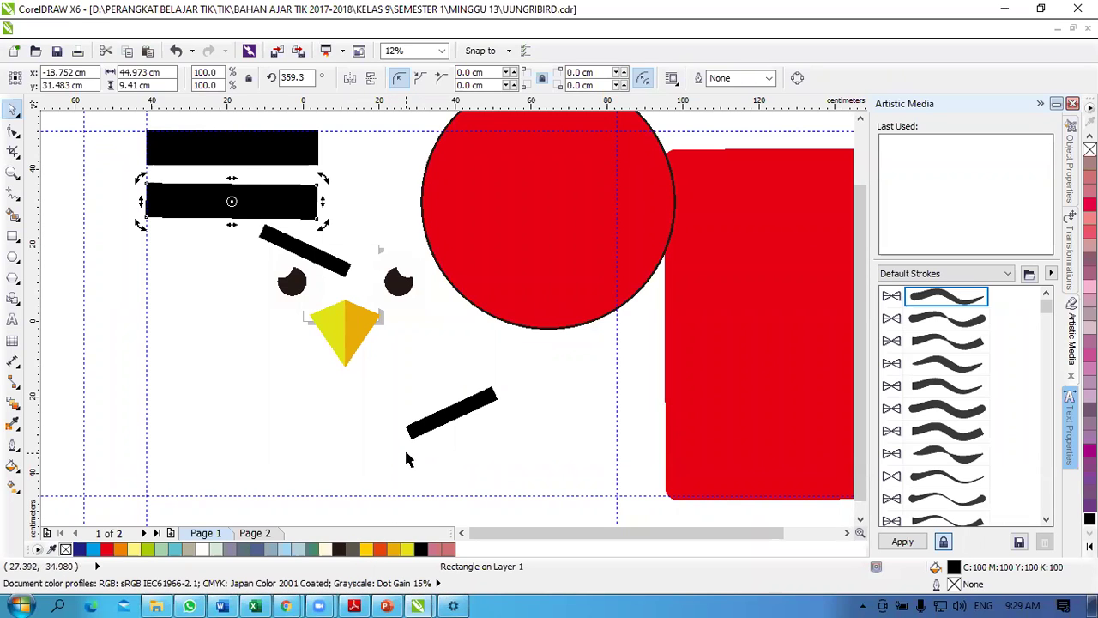
# Step: Undo the last rotations and the preceding move of the lower black rectangle
pyautogui.hotkey('ctrl', 'z')
pyautogui.hotkey('ctrl', 'z')
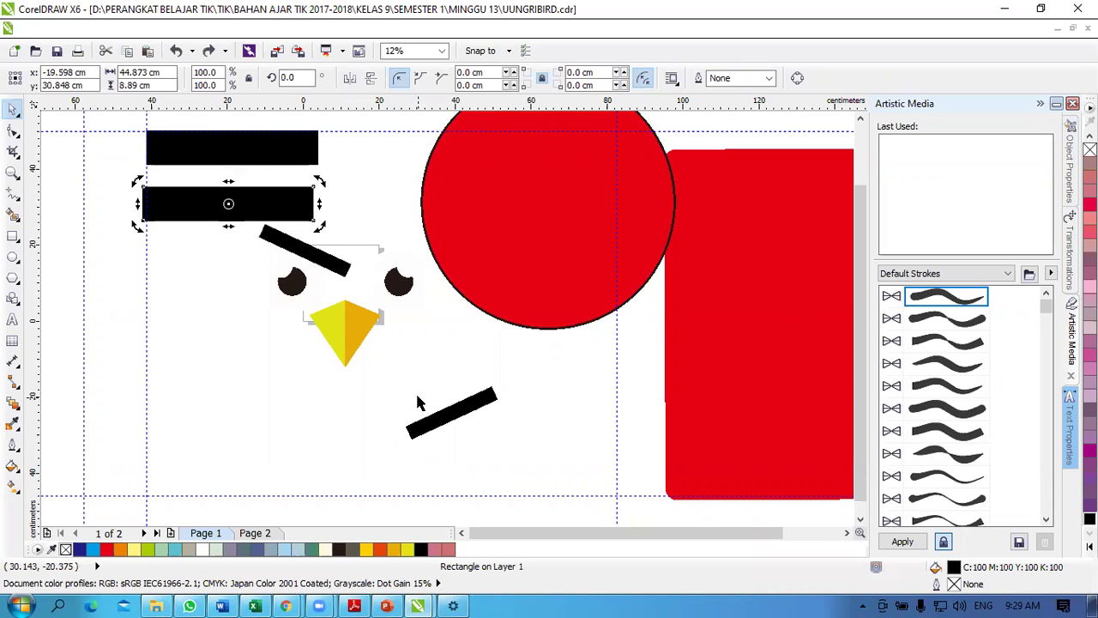
pyautogui.hotkey('ctrl', 'z')
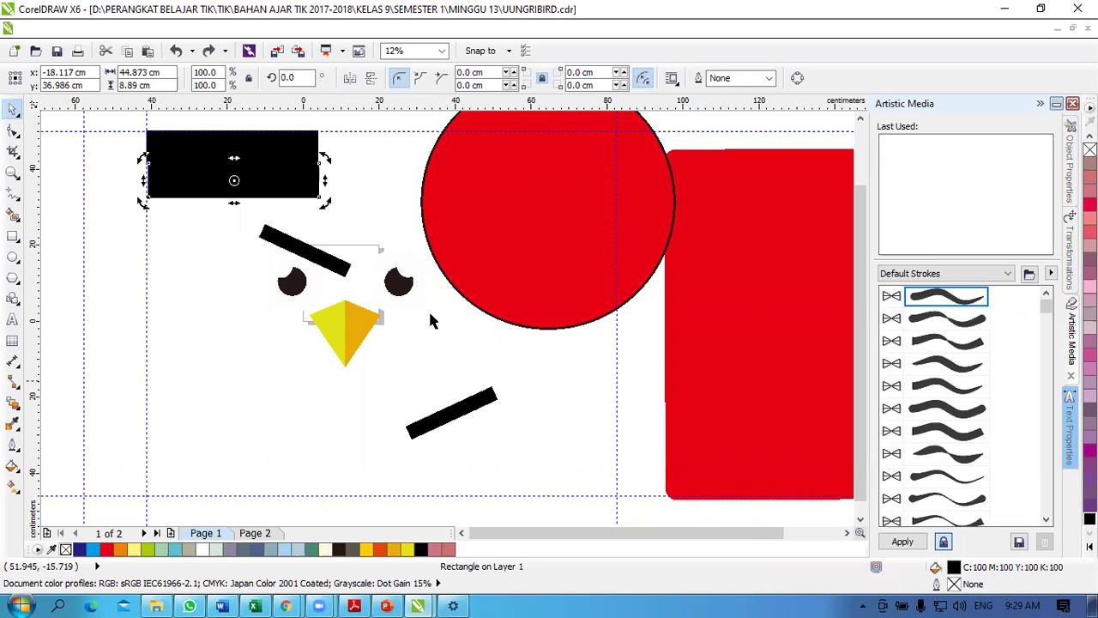
pyautogui.moveTo(197, 186); pyautogui.dragTo(213, 169)
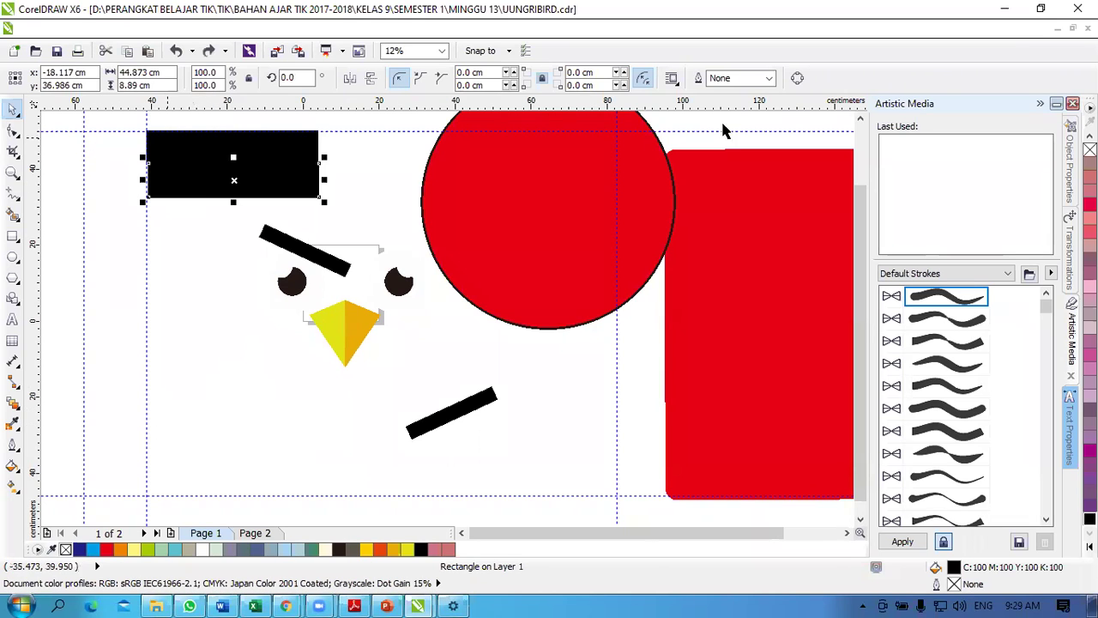
# Step: Close UUNGRIBIRD.cdr without saving the changes and reopen it from the recently used files
pyautogui.click(1078, 9)
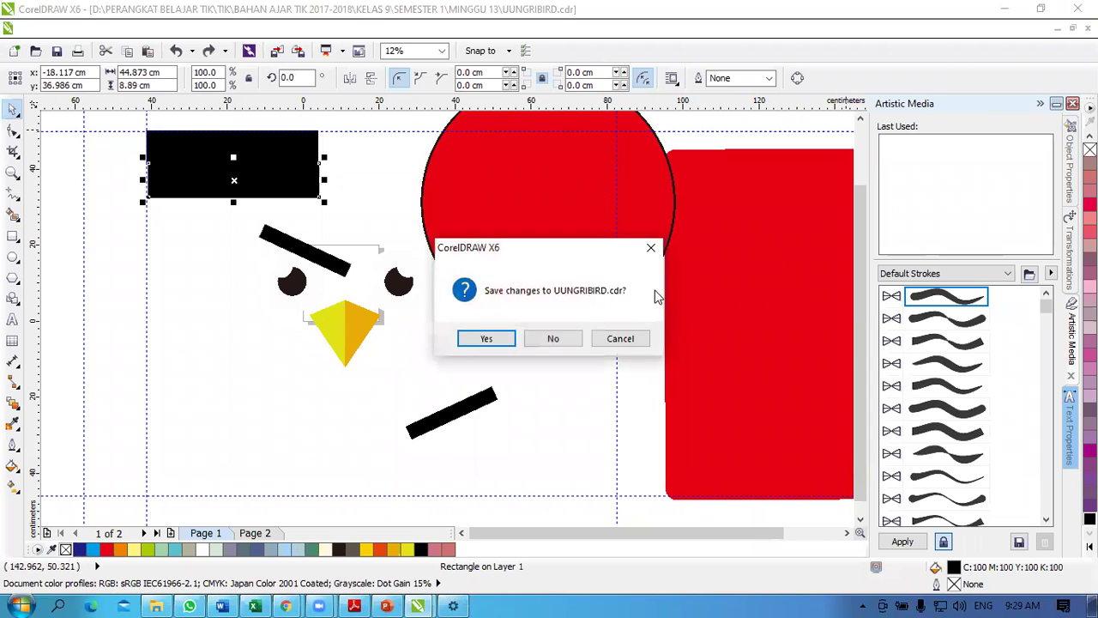
pyautogui.click(542, 340)
pyautogui.click(34, 28)
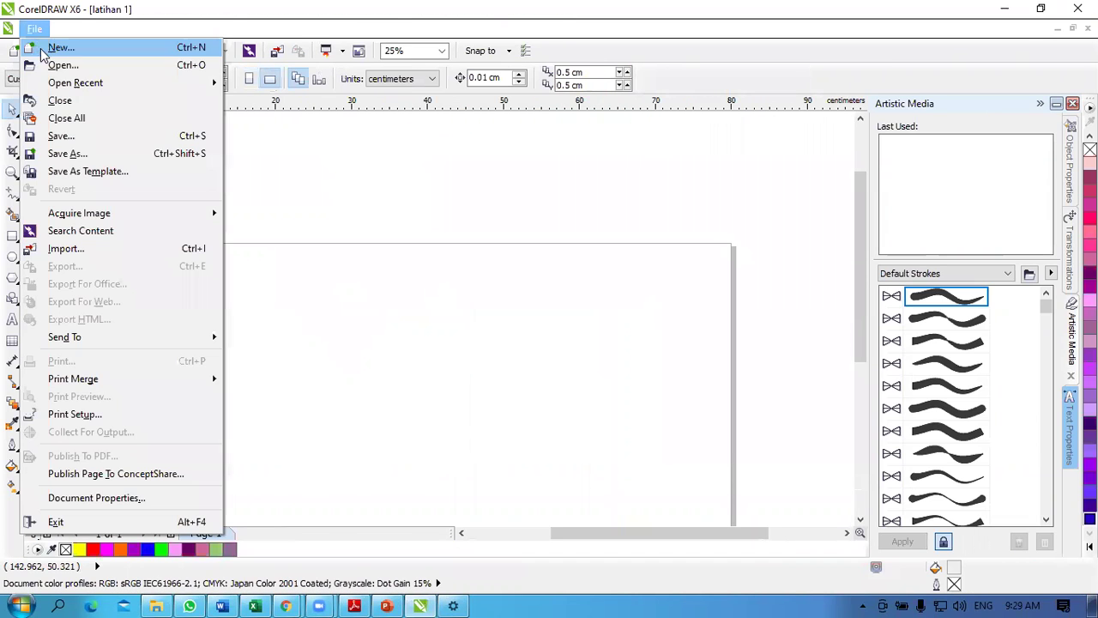
pyautogui.moveTo(73, 82)
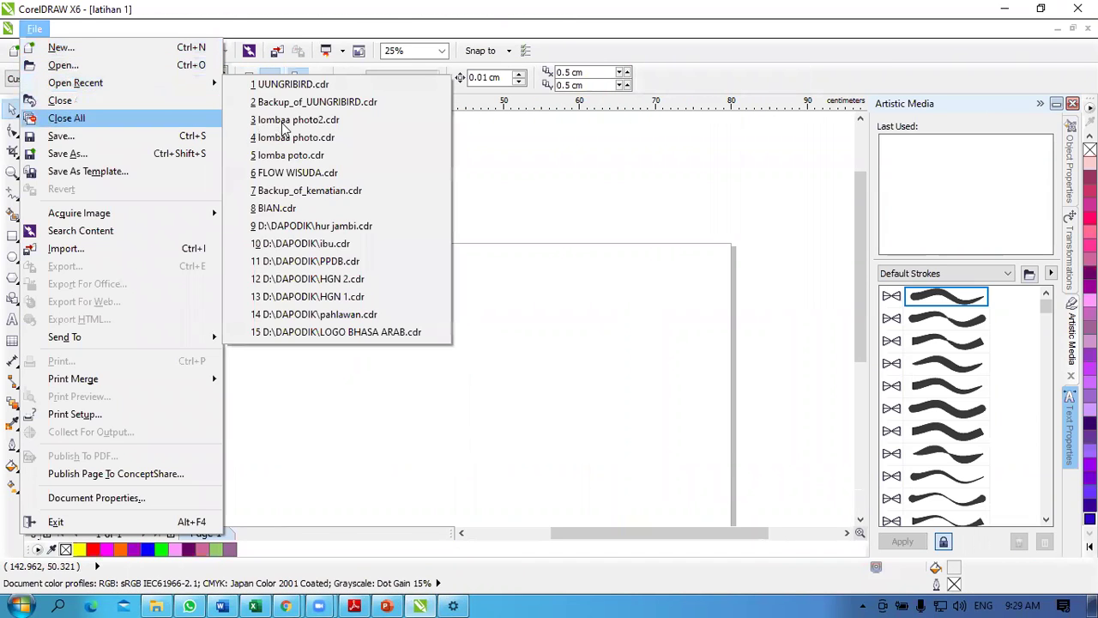
pyautogui.click(305, 84)
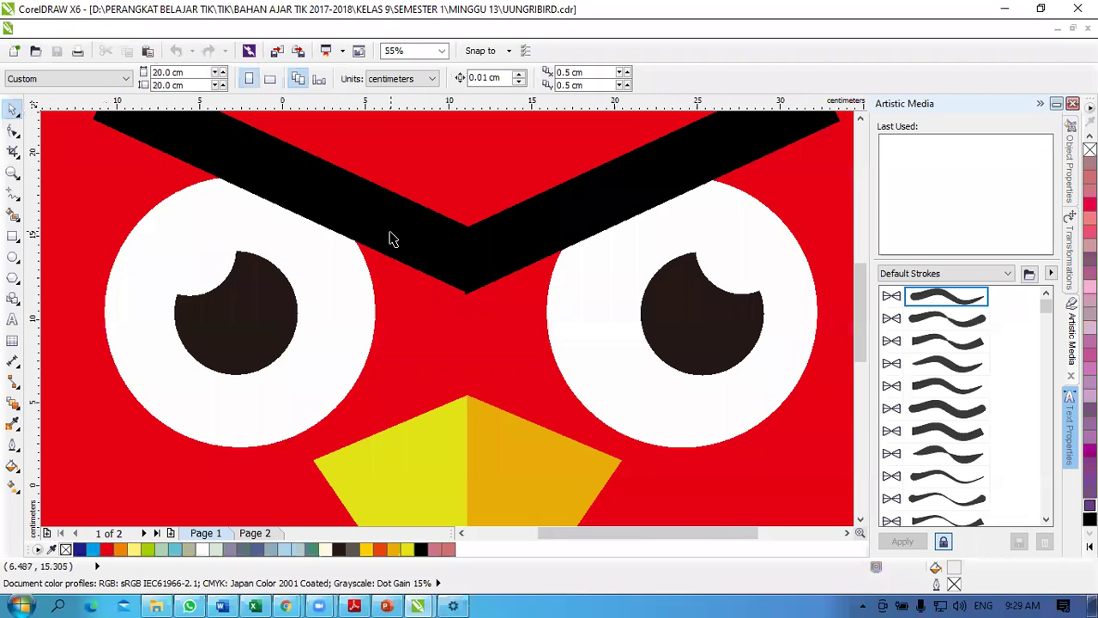
# Step: Move the beak, red rectangle, red circle and eyebrows away from the bird's eyes
pyautogui.scroll(-4, 391, 240)
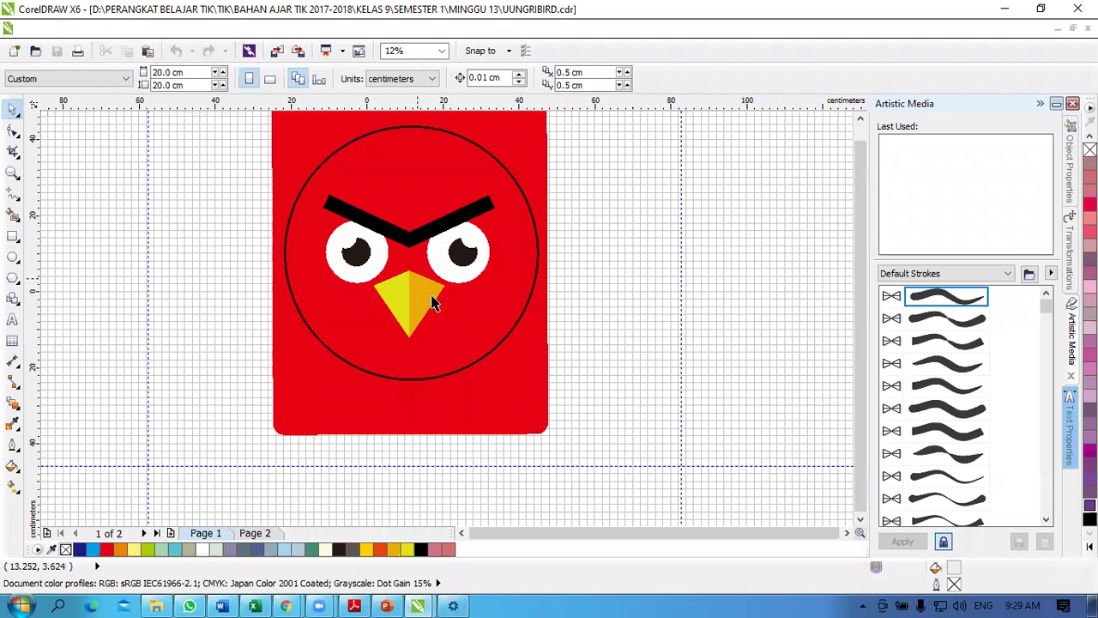
pyautogui.moveTo(427, 296); pyautogui.dragTo(666, 333)
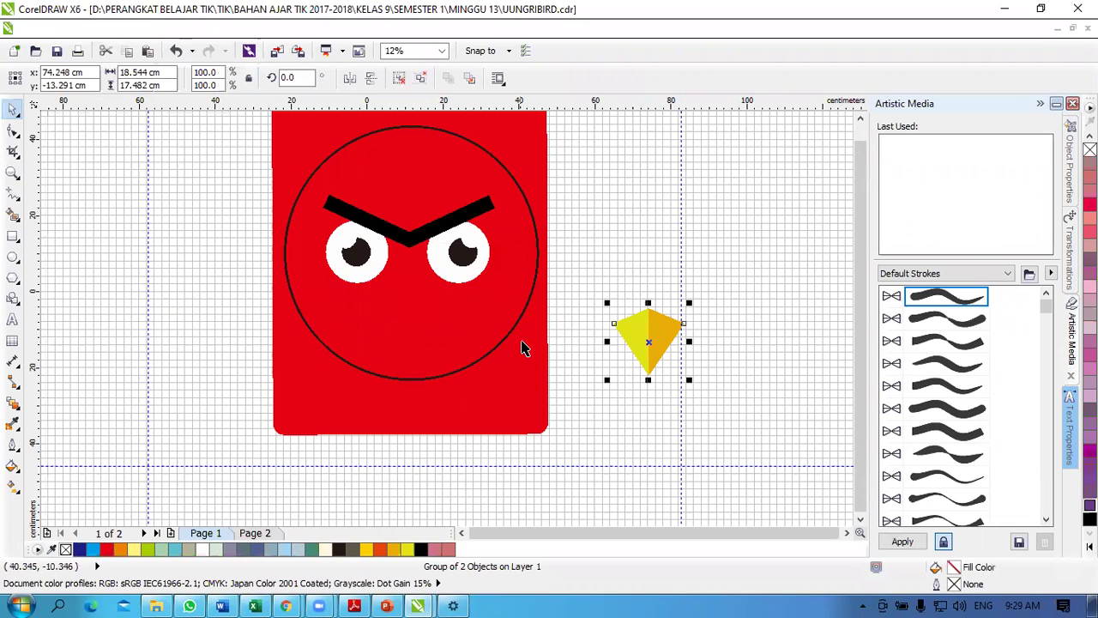
pyautogui.moveTo(861, 209)
pyautogui.mouseDown()
pyautogui.moveTo(864, 184)
pyautogui.moveTo(865, 204)
pyautogui.mouseUp()
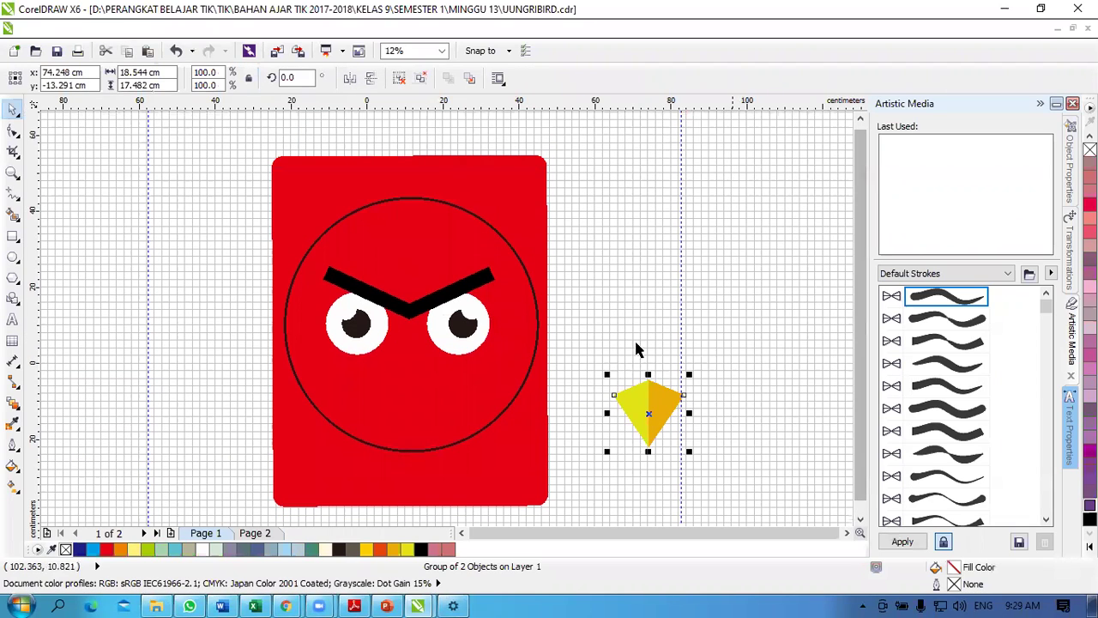
pyautogui.moveTo(345, 179); pyautogui.dragTo(112, 171)
pyautogui.moveTo(201, 180); pyautogui.dragTo(264, 166)
pyautogui.click(417, 238)
pyautogui.moveTo(417, 238); pyautogui.dragTo(730, 178)
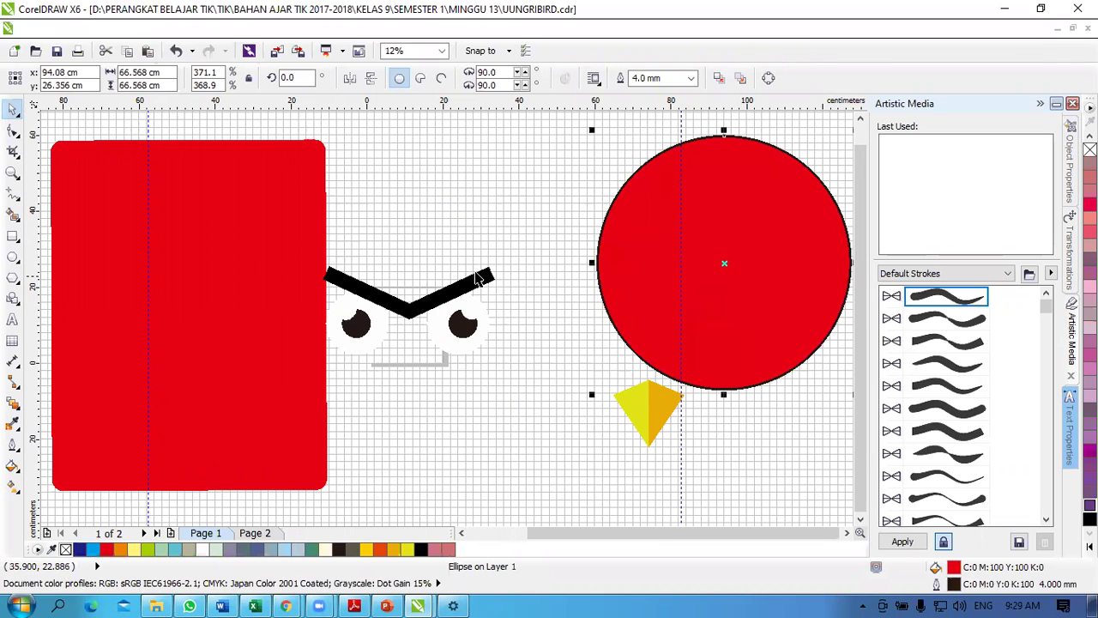
pyautogui.moveTo(410, 316); pyautogui.dragTo(401, 214)
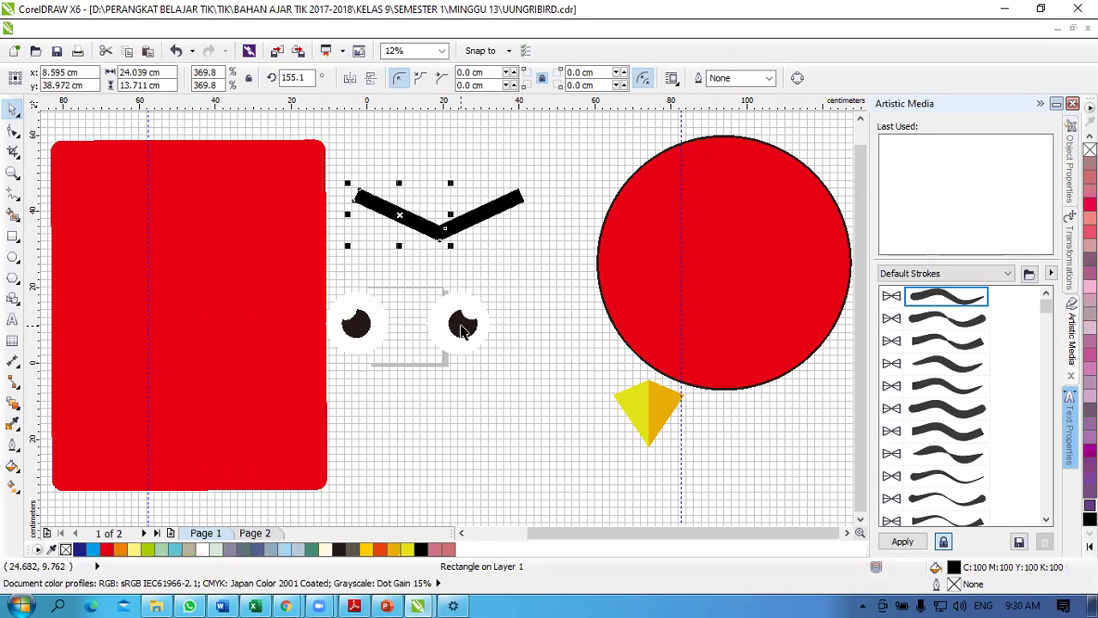
# Step: Move the bird's right eye onto the red rectangle and pull its small white circle out of the pupil
pyautogui.moveTo(413, 269); pyautogui.dragTo(507, 368)
pyautogui.moveTo(454, 310); pyautogui.dragTo(120, 223)
pyautogui.click(402, 299)
pyautogui.moveTo(249, 244); pyautogui.dragTo(135, 220)
pyautogui.moveTo(264, 225)
pyautogui.mouseDown()
pyautogui.moveTo(168, 216)
pyautogui.moveTo(265, 216)
pyautogui.mouseUp()
# Step: Move the large white circle and black pupil beside the small white circle, and enlarge the pupil to about 13.4 cm
pyautogui.scroll(1, 99, 191)
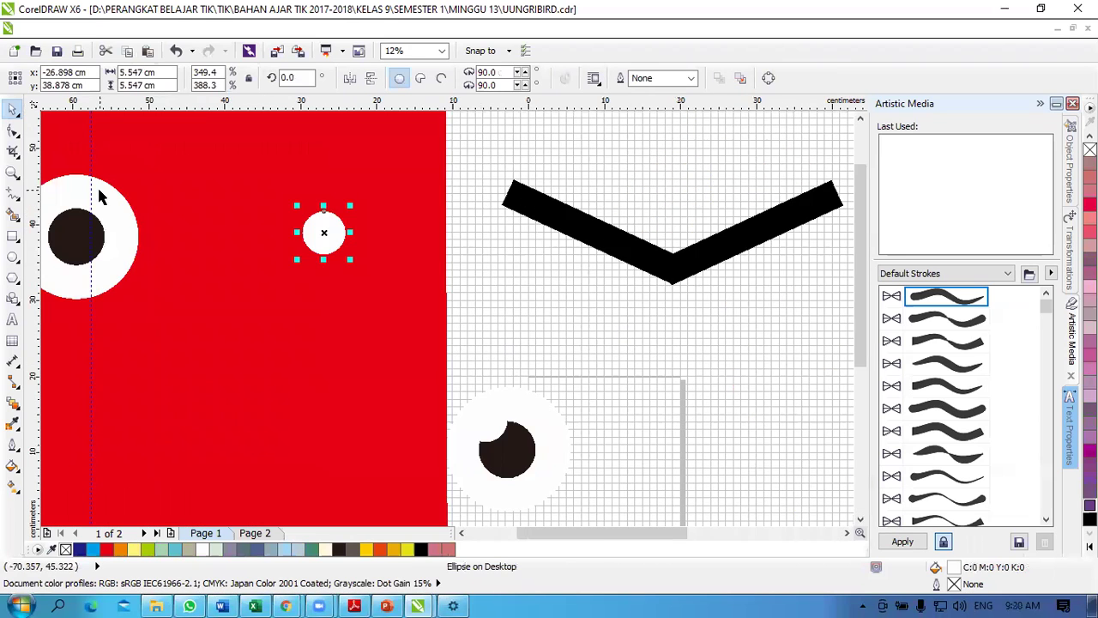
pyautogui.scroll(1, 99, 194)
pyautogui.moveTo(132, 241); pyautogui.dragTo(351, 267)
pyautogui.moveTo(90, 275); pyautogui.dragTo(349, 297)
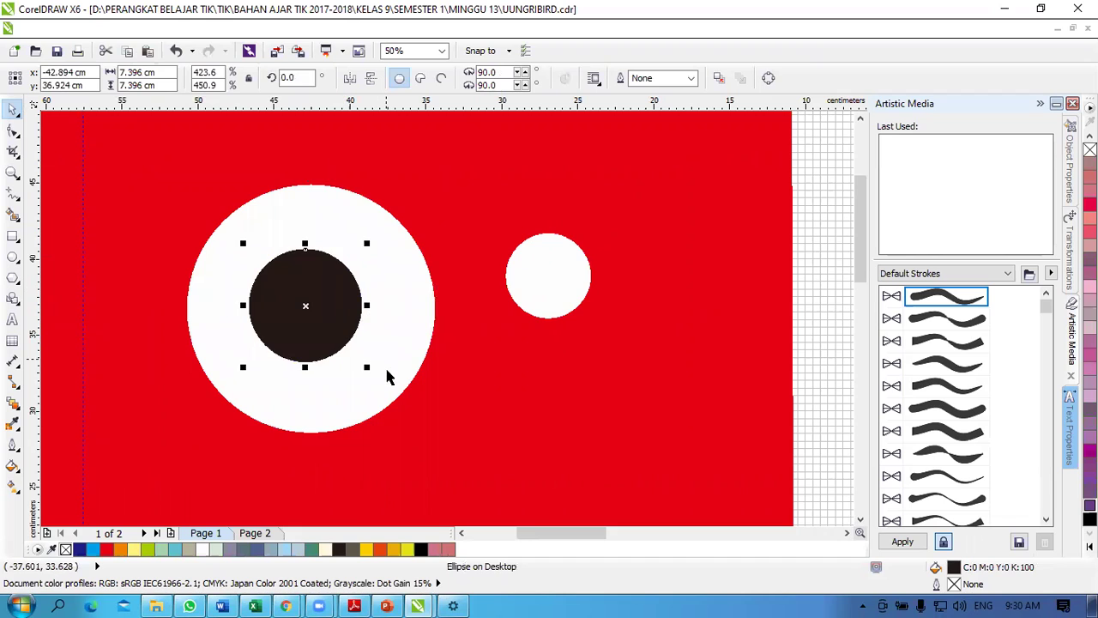
pyautogui.moveTo(366, 367); pyautogui.dragTo(498, 453)
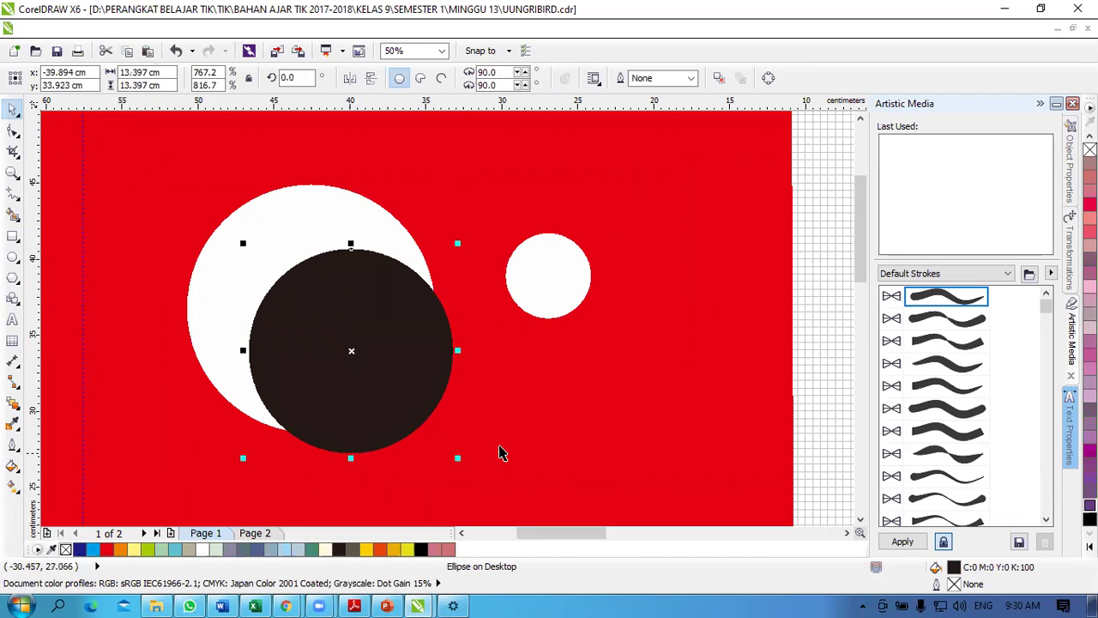
# Step: Shift the red rectangle down so that its upper edge runs behind the eye circles
pyautogui.click(300, 221)
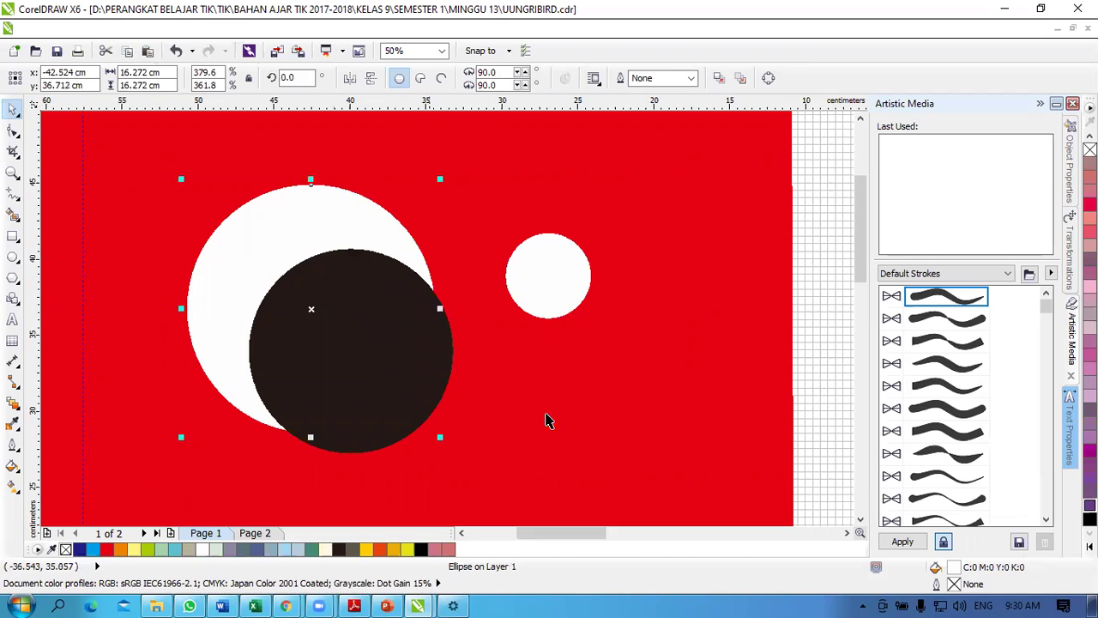
pyautogui.click(487, 367)
pyautogui.moveTo(653, 211); pyautogui.dragTo(641, 424)
pyautogui.moveTo(717, 274); pyautogui.dragTo(704, 507)
pyautogui.click(326, 230)
pyautogui.moveTo(538, 481); pyautogui.dragTo(511, 300)
# Step: Move the black circle down to overlap the large white circle's lower right edge, and shift the white circle slightly upward
pyautogui.click(293, 225)
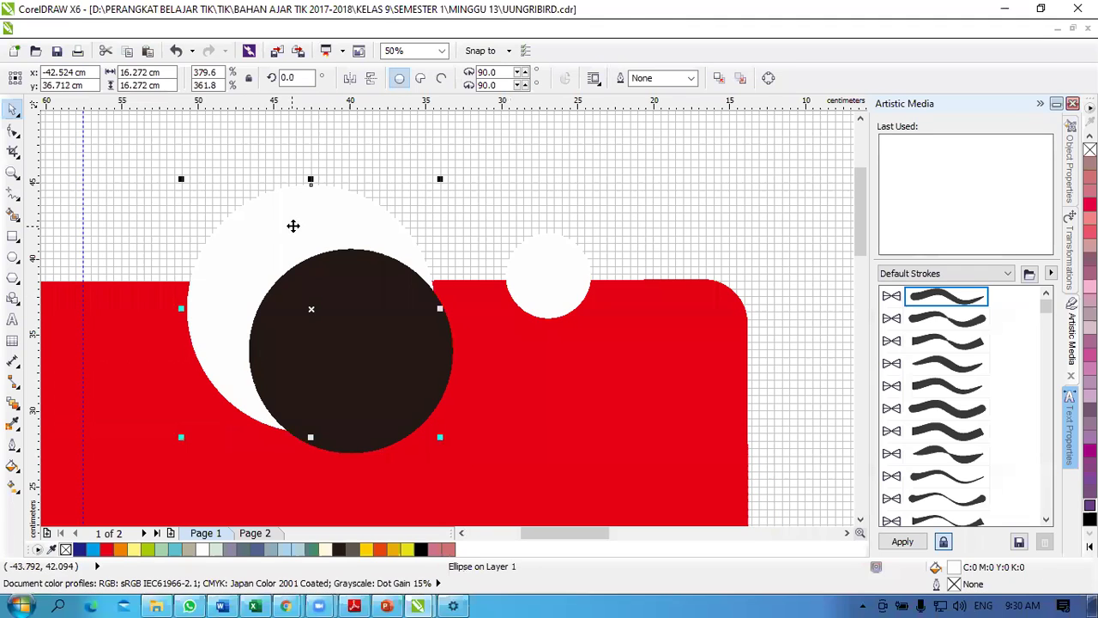
pyautogui.click(345, 287)
pyautogui.click(358, 183)
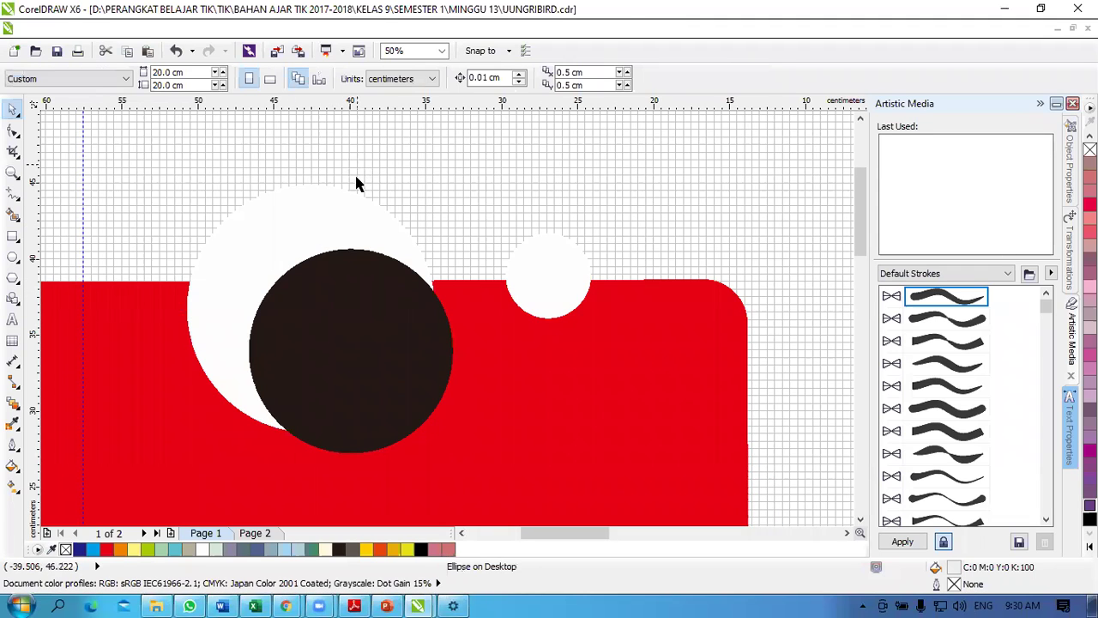
pyautogui.click(331, 206)
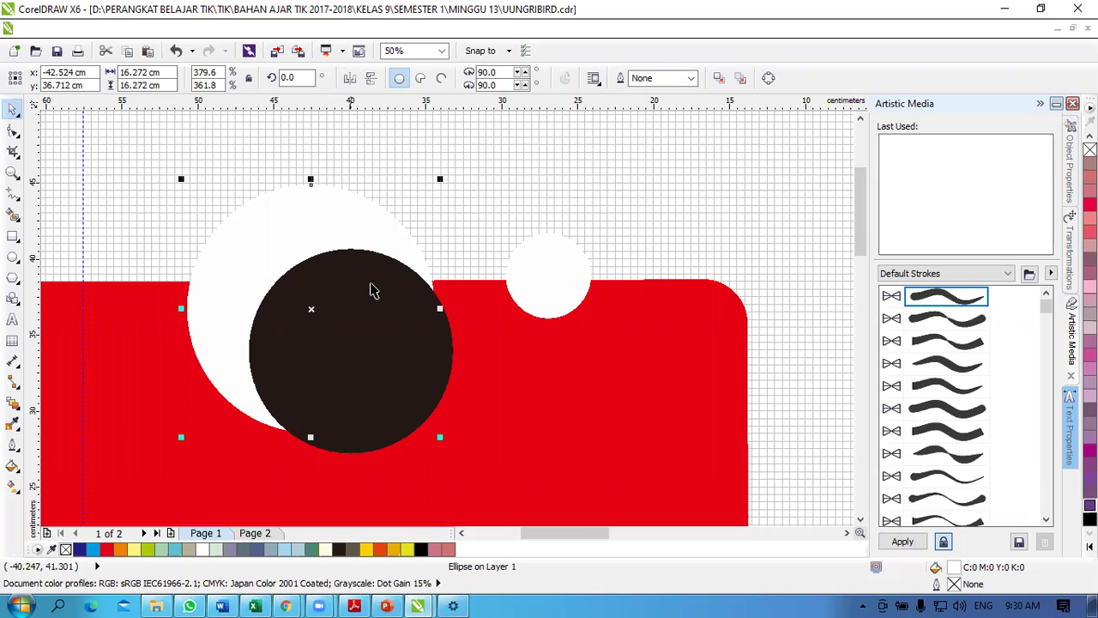
pyautogui.click(371, 290)
pyautogui.click(455, 225)
pyautogui.click(285, 198)
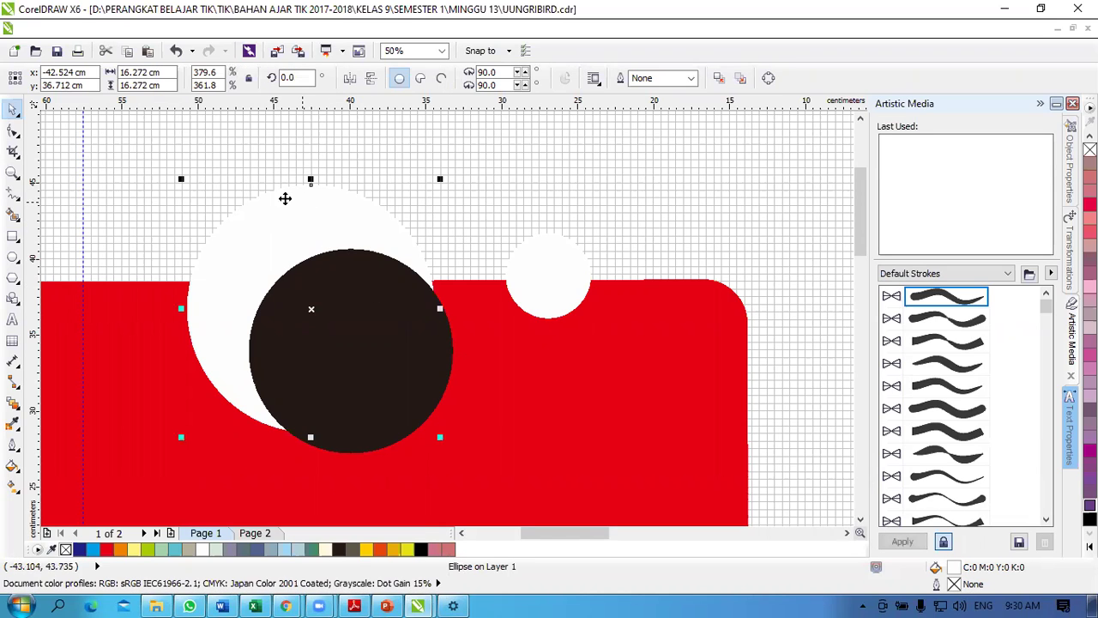
pyautogui.moveTo(376, 326); pyautogui.dragTo(449, 391)
pyautogui.moveTo(306, 225); pyautogui.dragTo(322, 224)
pyautogui.click(326, 242)
pyautogui.click(324, 231)
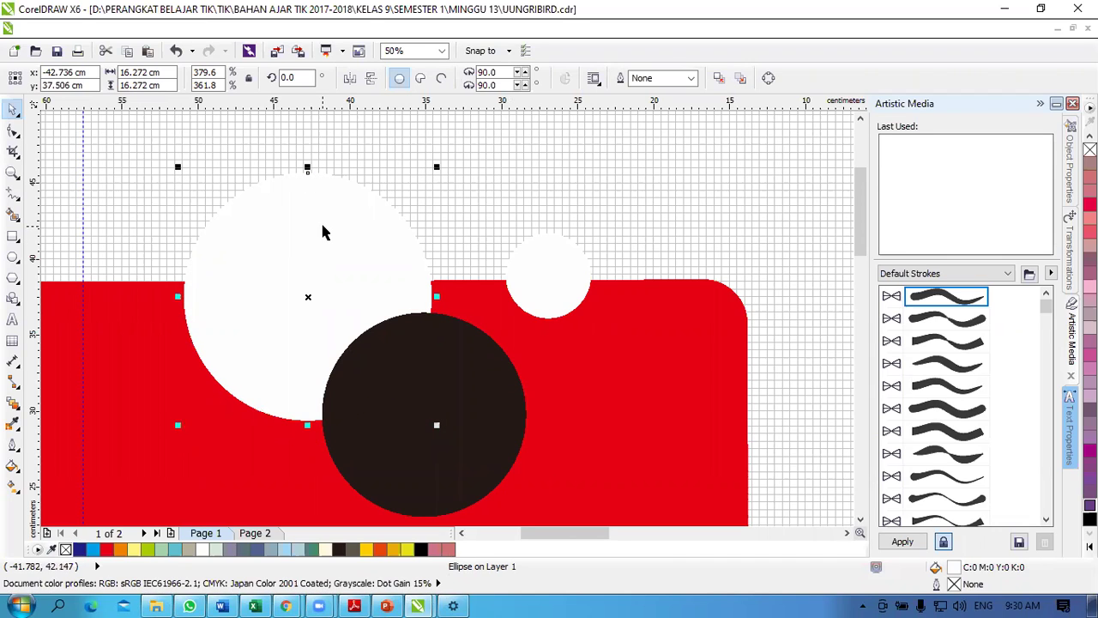
# Step: Bring the large white circle to the front of its layer
pyautogui.rightClick(323, 232)
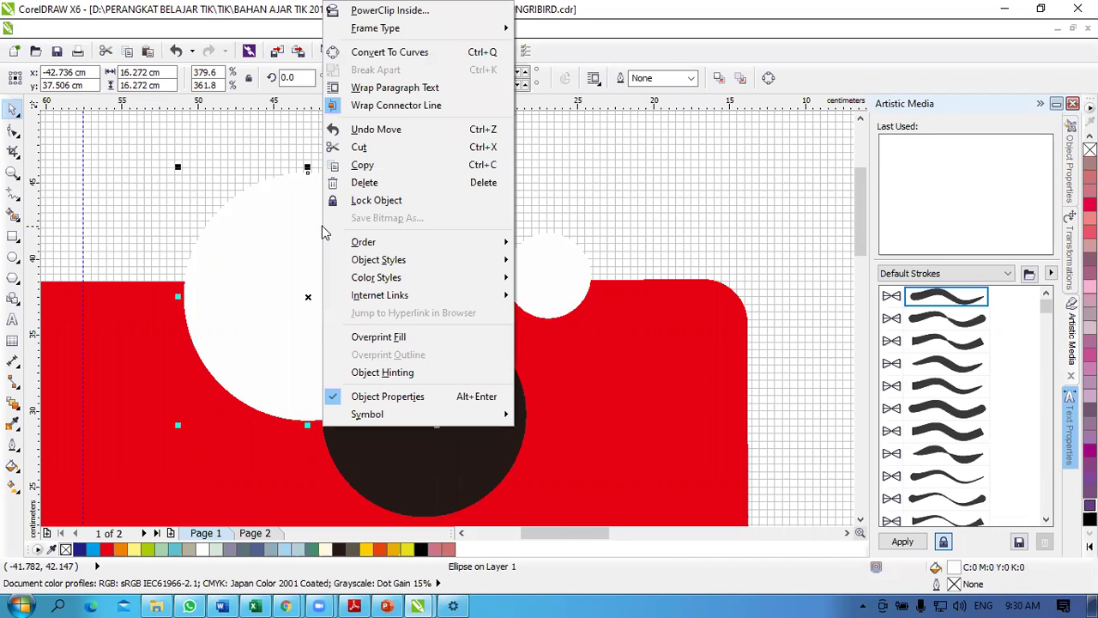
pyautogui.moveTo(356, 243)
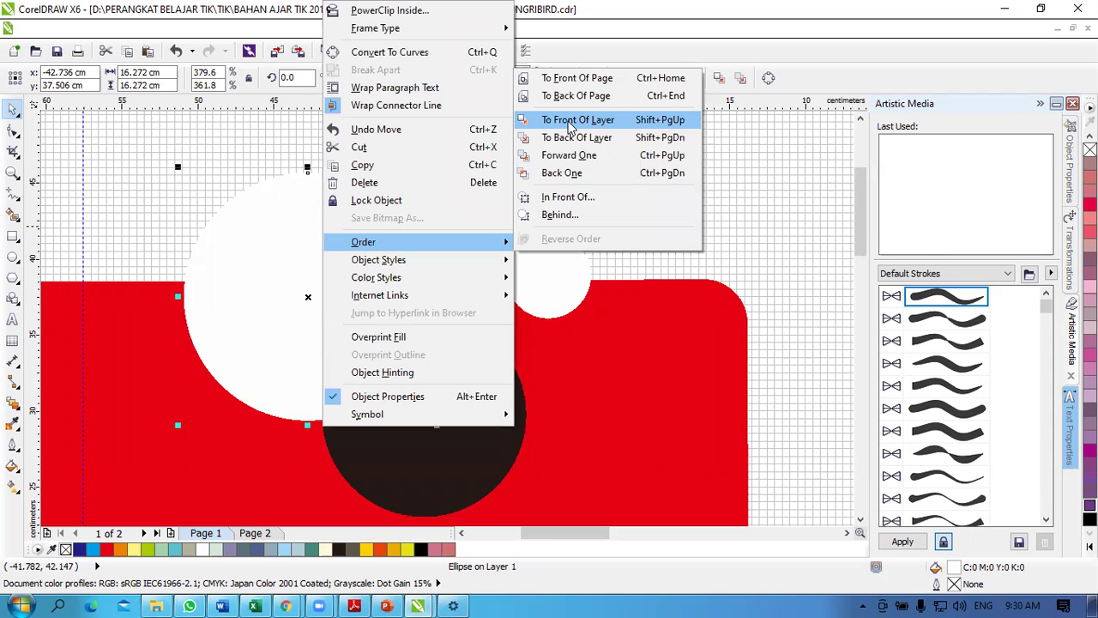
pyautogui.click(570, 120)
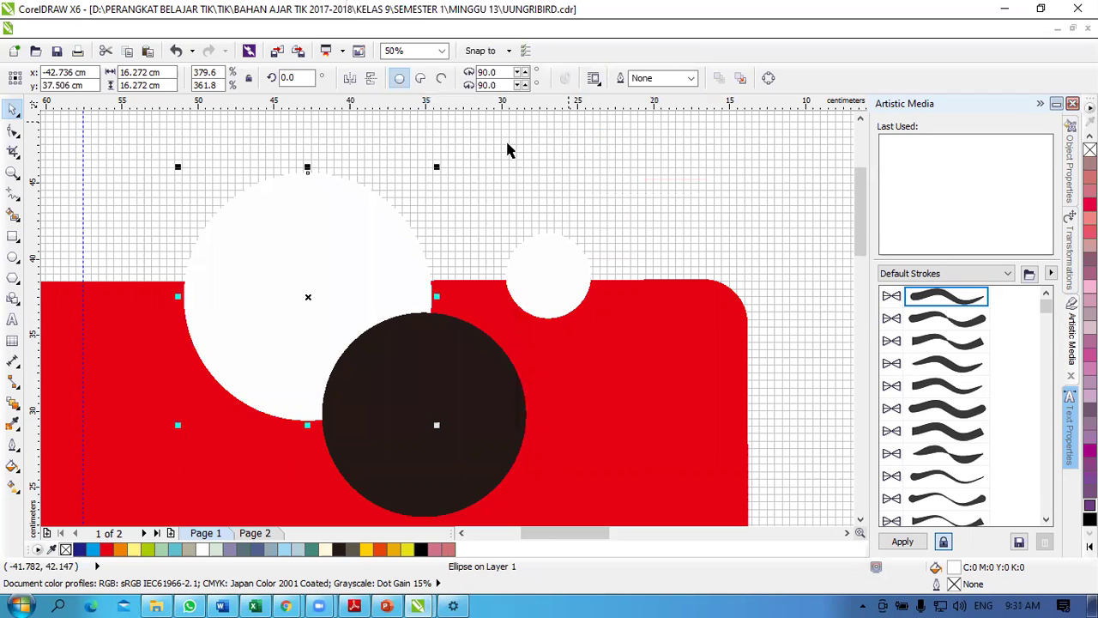
# Step: Send the large white circle to the back of its layer, behind the red rectangle
pyautogui.click(341, 250)
pyautogui.click(341, 249)
pyautogui.rightClick(340, 250)
pyautogui.moveTo(455, 244)
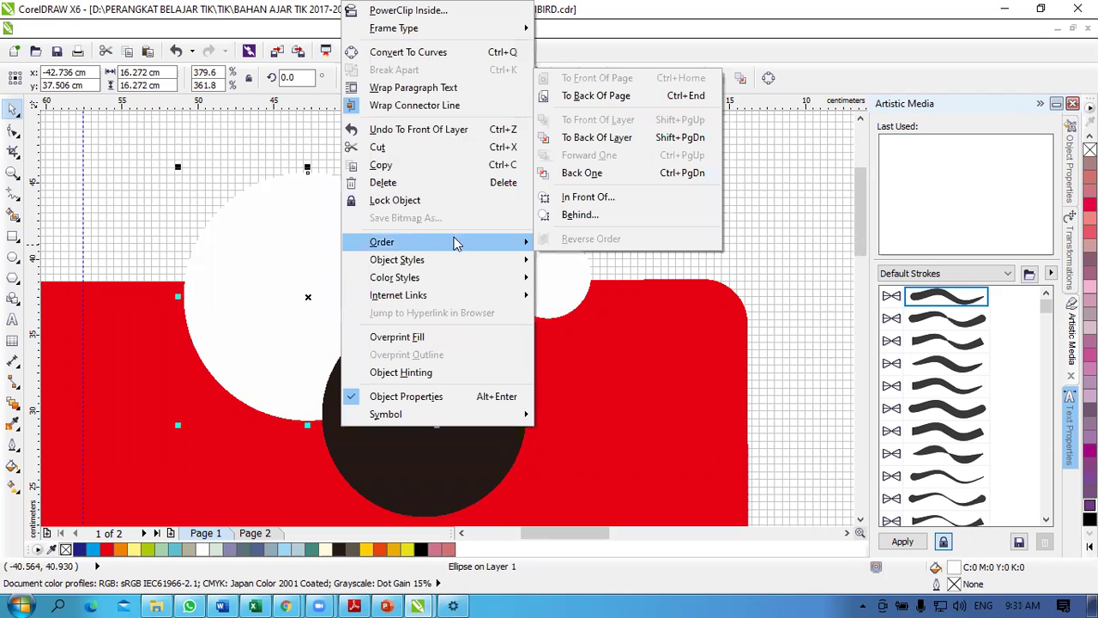
pyautogui.click(597, 137)
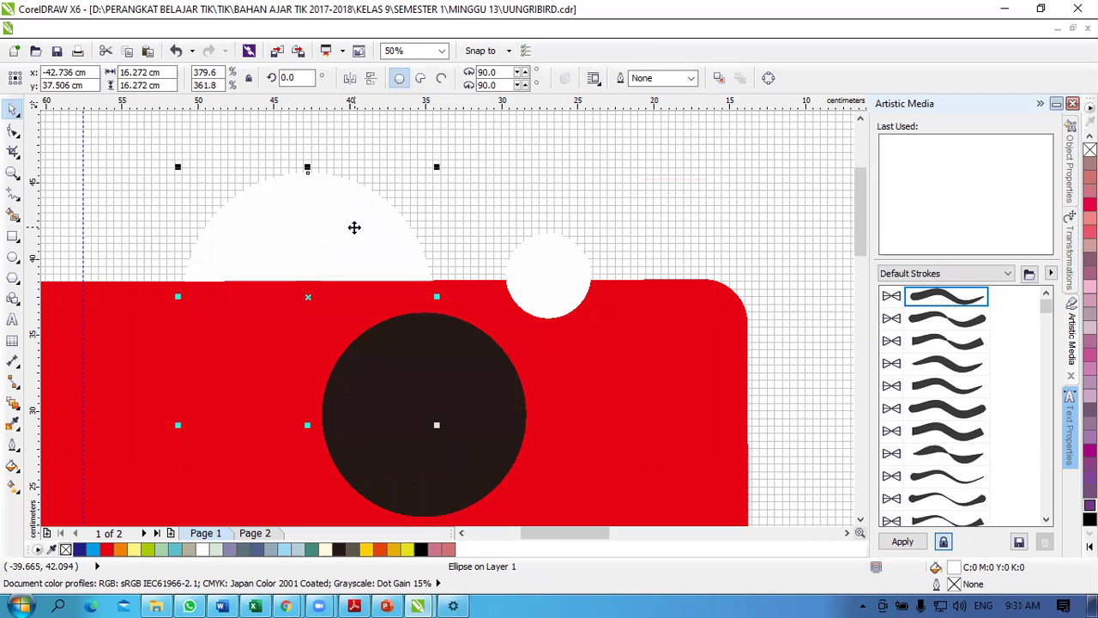
# Step: Bring the large white circle back to the front of its layer, above the red rectangle
pyautogui.click(451, 180)
pyautogui.click(358, 209)
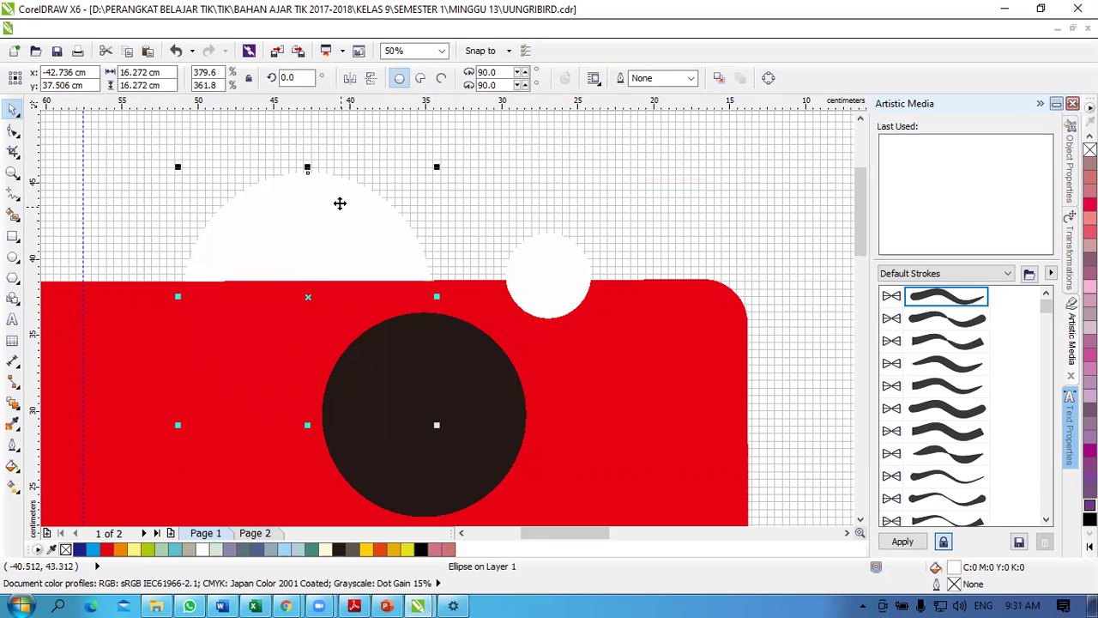
pyautogui.rightClick(339, 205)
pyautogui.moveTo(409, 241)
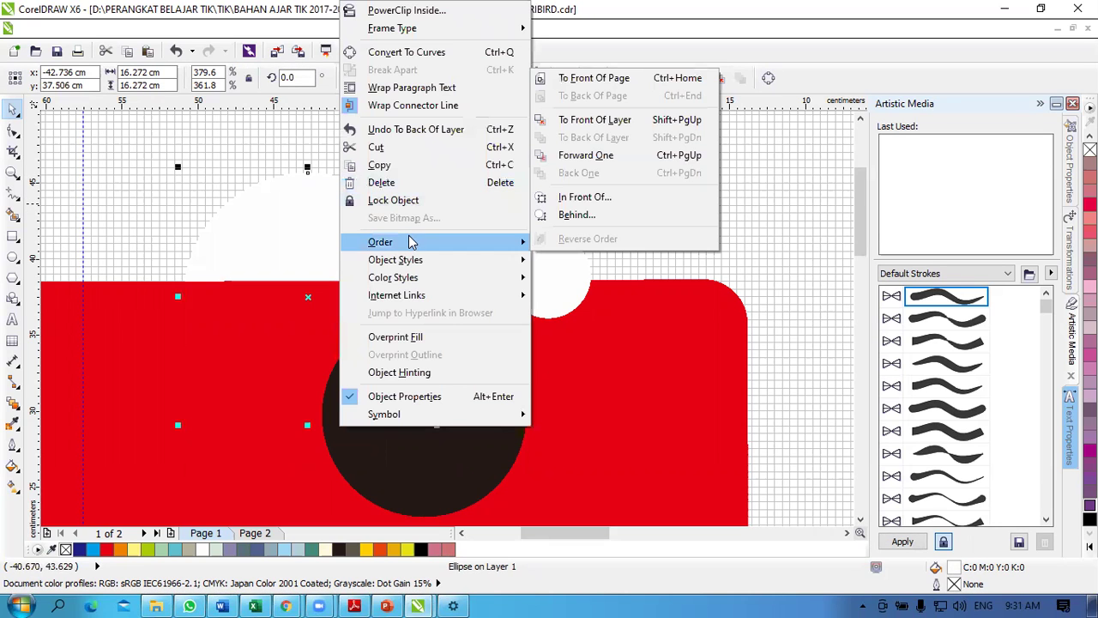
pyautogui.click(581, 122)
# Step: Move the black circle slightly up and to the right, and bring it to the front of its layer
pyautogui.moveTo(465, 394); pyautogui.dragTo(510, 372)
pyautogui.rightClick(510, 371)
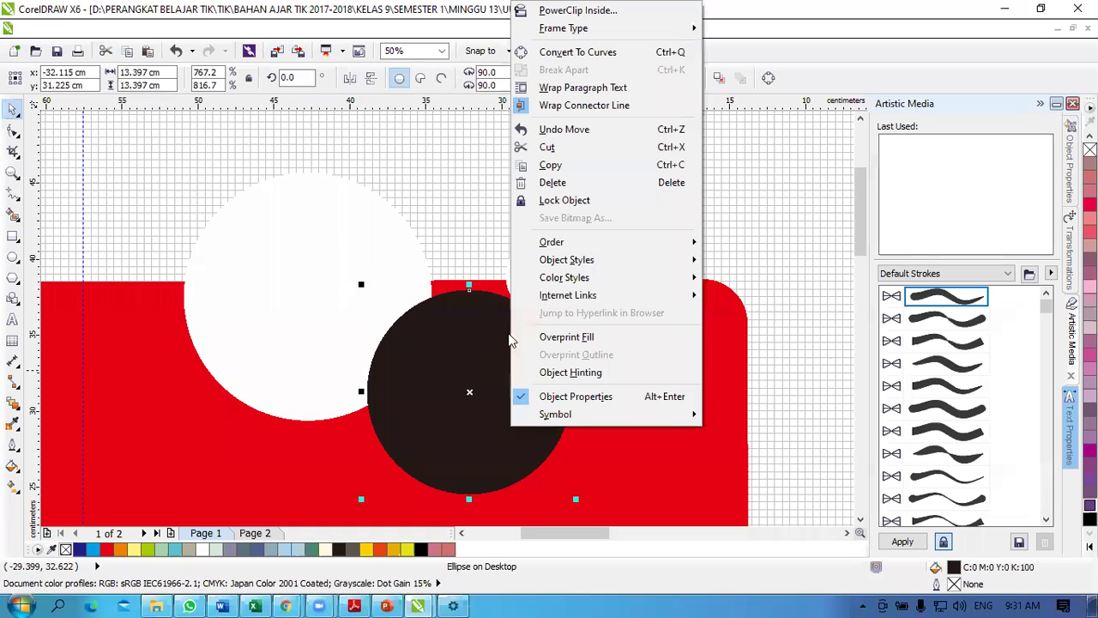
pyautogui.moveTo(649, 244)
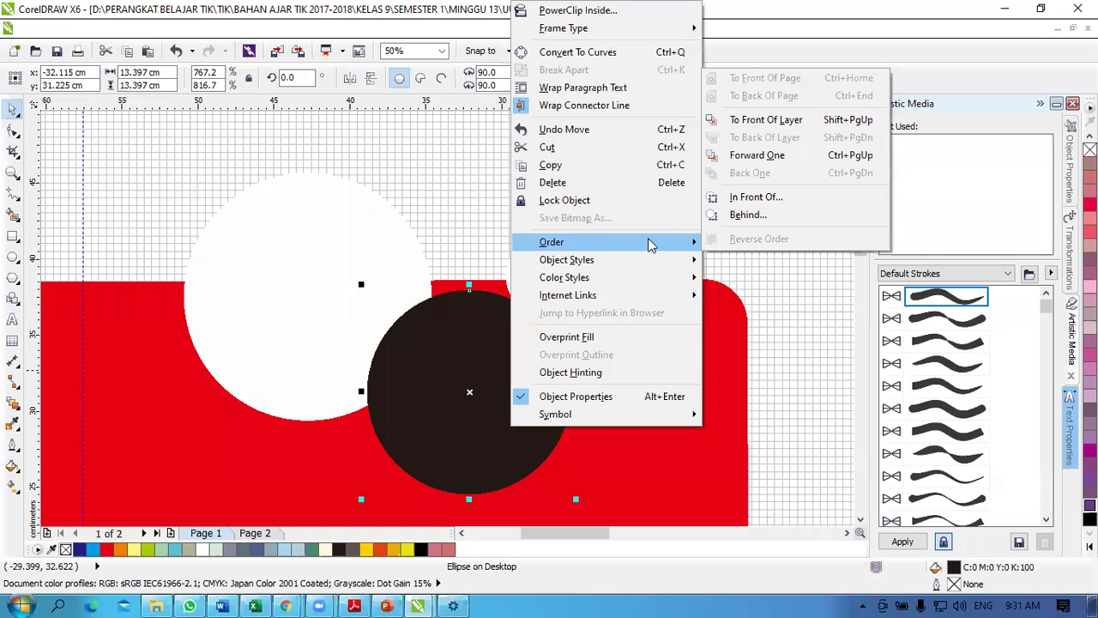
pyautogui.click(758, 120)
# Step: Place the small white circle at the black circle's upper right edge and bring it to the front of its layer
pyautogui.click(542, 290)
pyautogui.moveTo(542, 290); pyautogui.dragTo(542, 289)
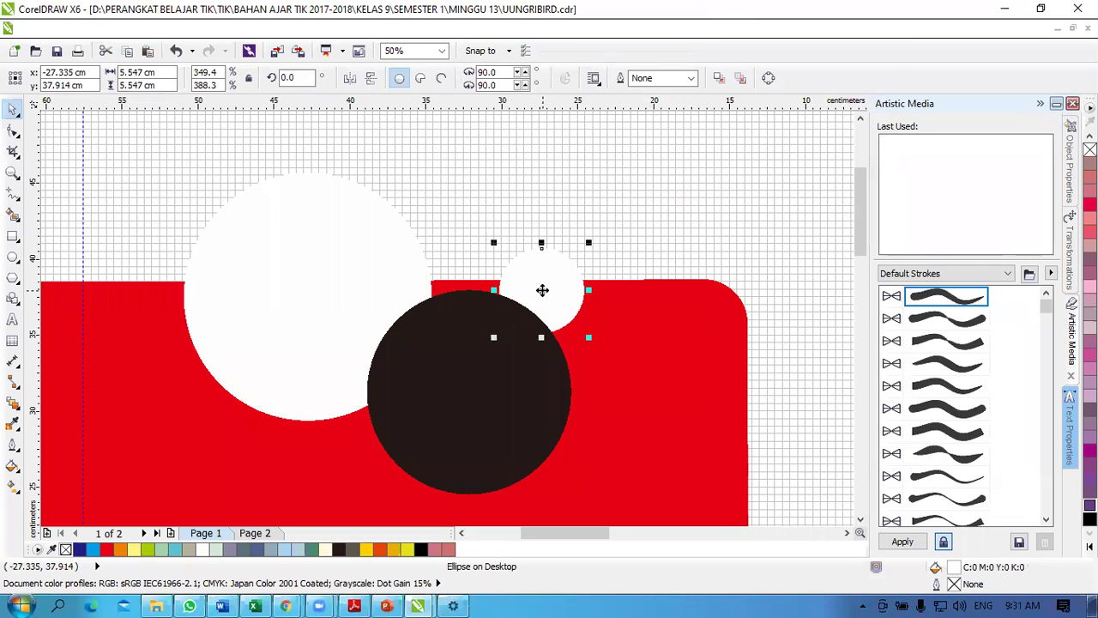
pyautogui.rightClick(542, 289)
pyautogui.moveTo(608, 244)
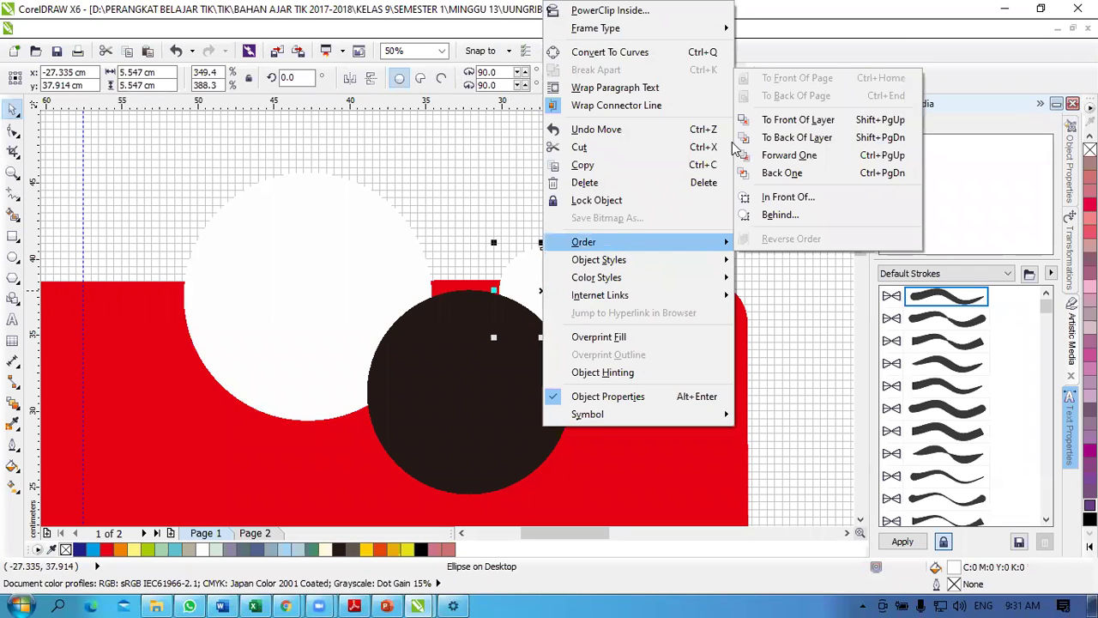
pyautogui.click(777, 121)
# Step: Reposition the small white circle and the black circle so they overlap, and bring the black circle to the front of its layer
pyautogui.moveTo(534, 306); pyautogui.dragTo(520, 331)
pyautogui.rightClick(487, 311)
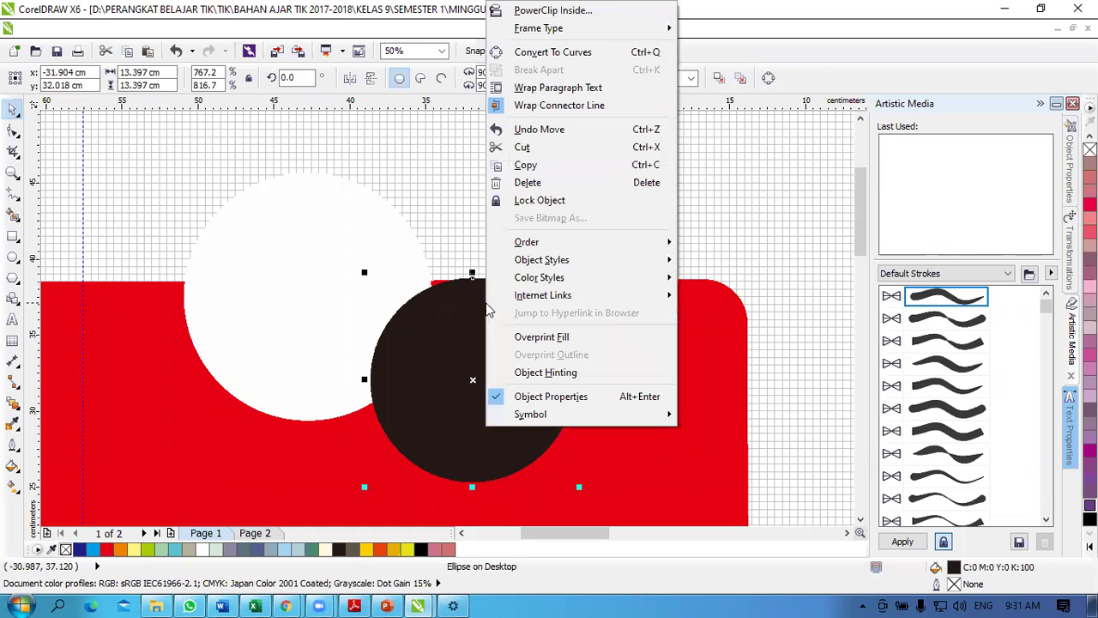
pyautogui.moveTo(532, 243)
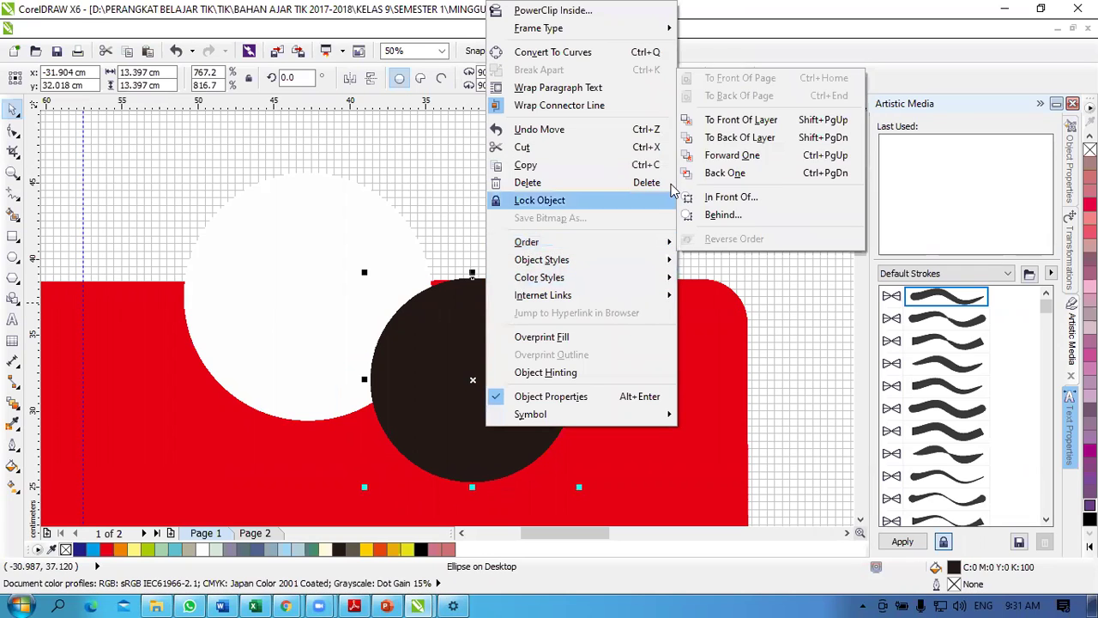
pyautogui.click(740, 121)
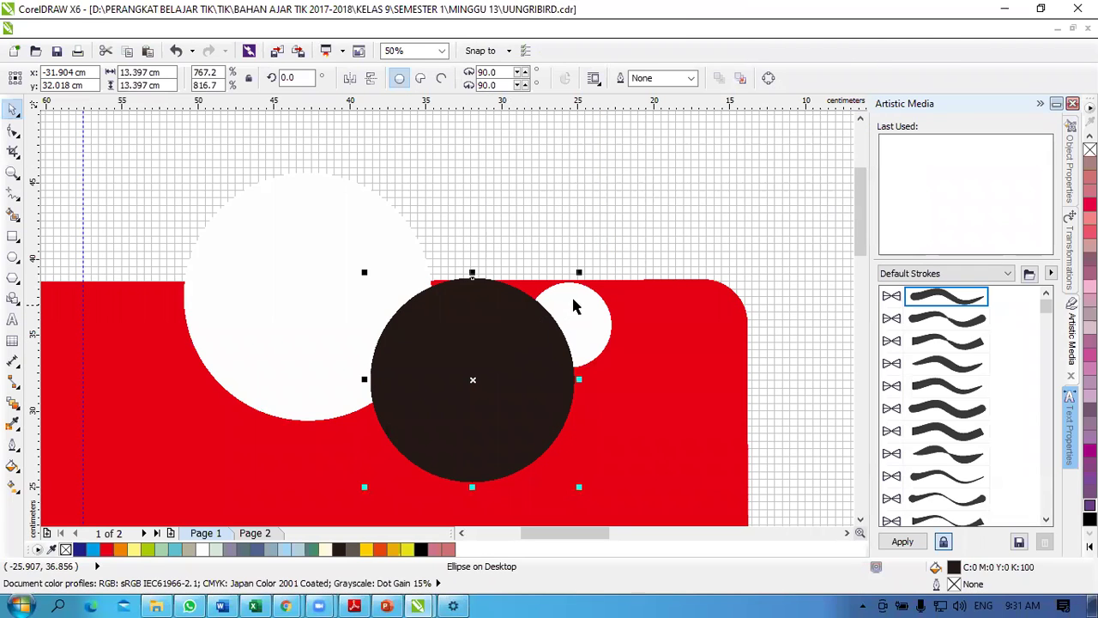
# Step: Bring the small white circle to the front of its layer, and send it to the back of the layer
pyautogui.click(577, 302)
pyautogui.rightClick(581, 299)
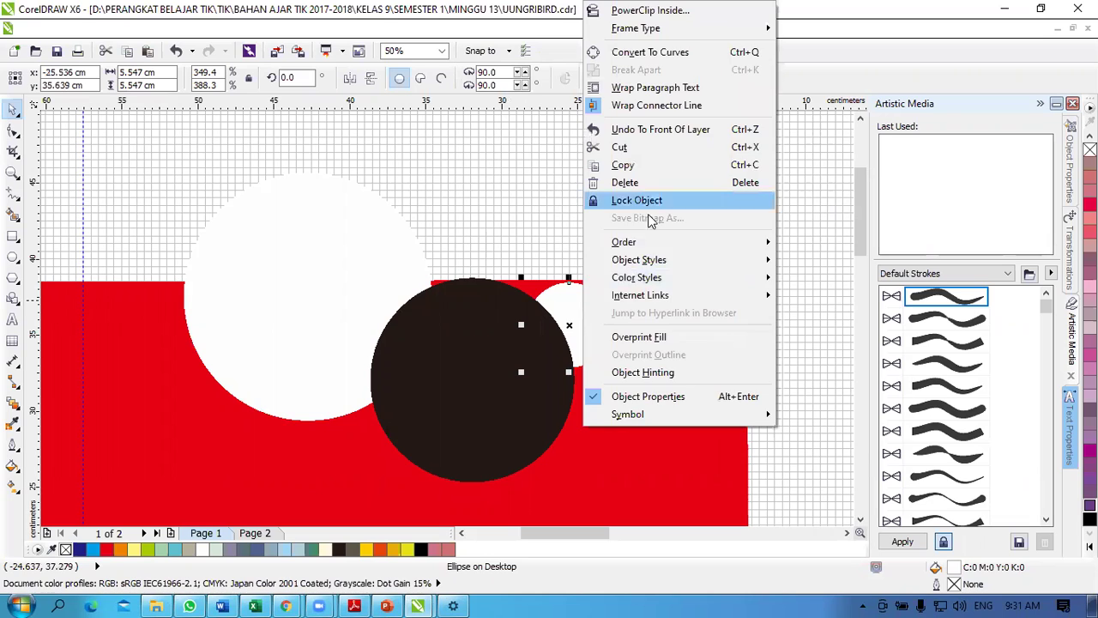
pyautogui.moveTo(635, 242)
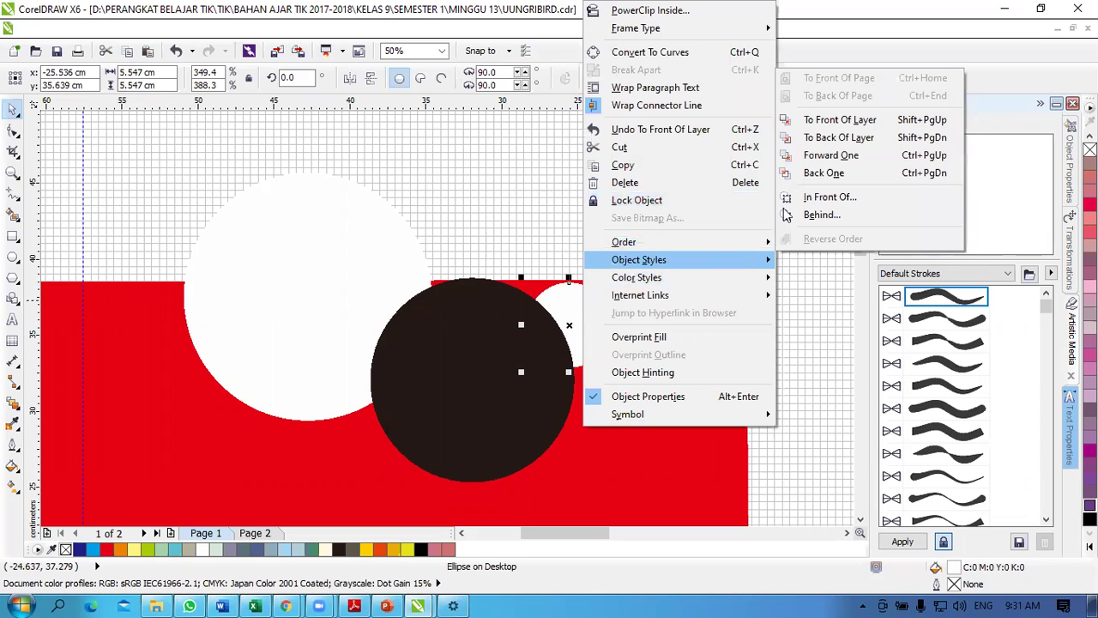
pyautogui.click(840, 122)
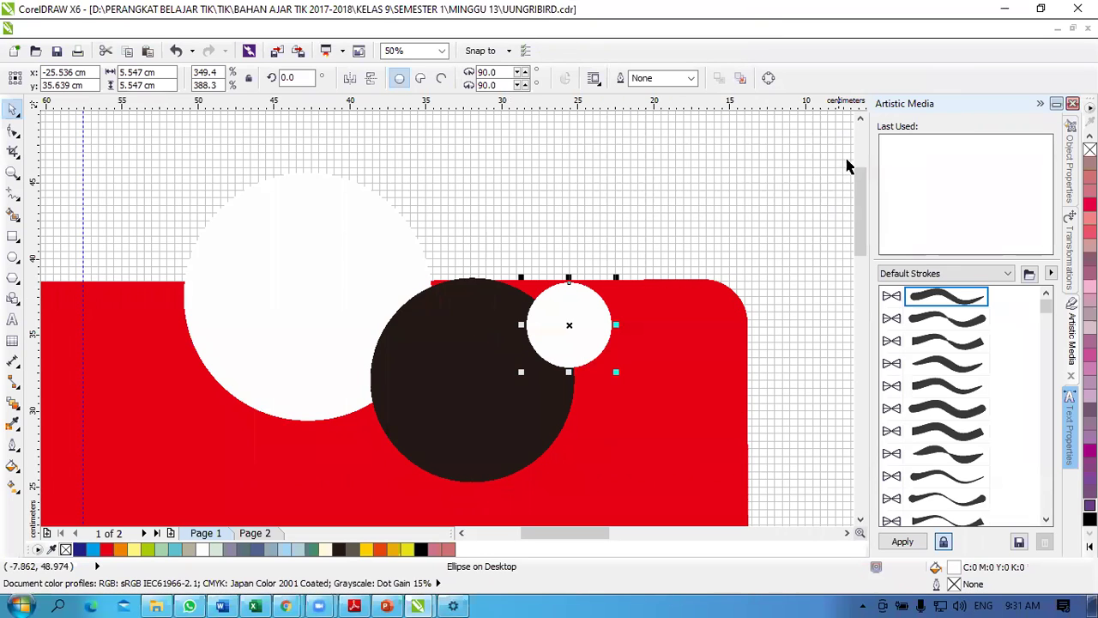
pyautogui.rightClick(555, 331)
pyautogui.moveTo(634, 247)
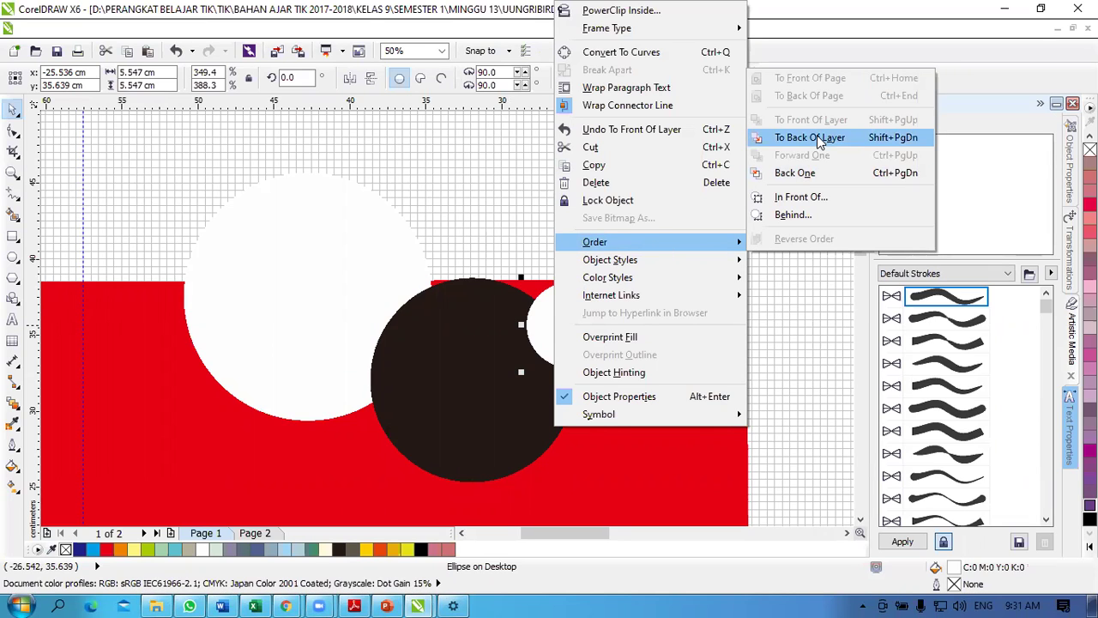
pyautogui.click(817, 138)
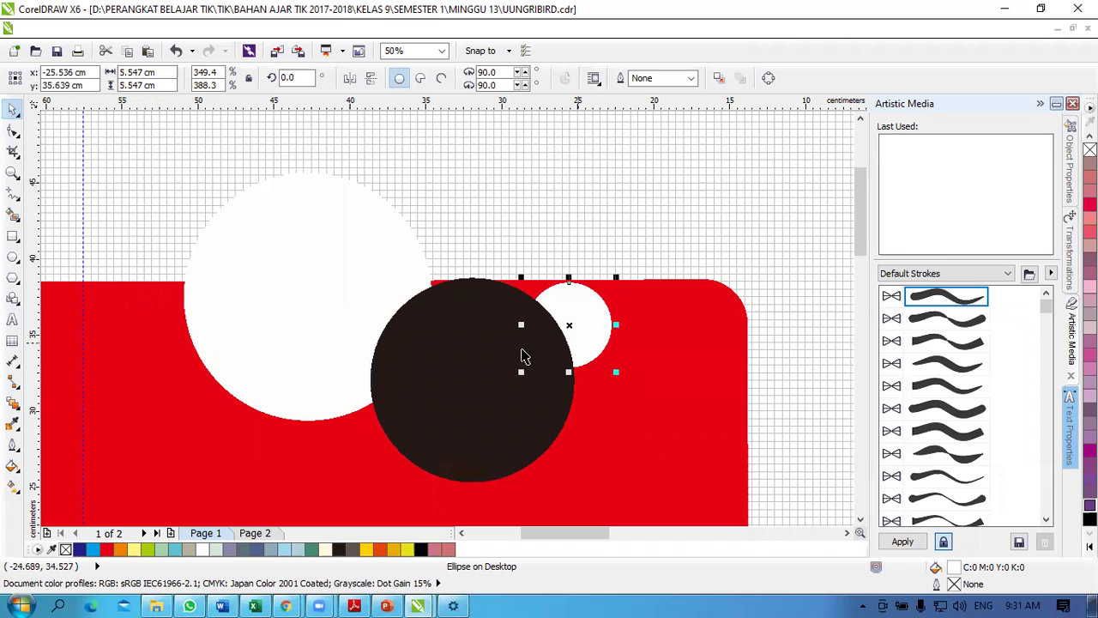
# Step: Move the black circle slightly up and to the left, and send it back one level in the stacking order
pyautogui.moveTo(490, 319); pyautogui.dragTo(487, 313)
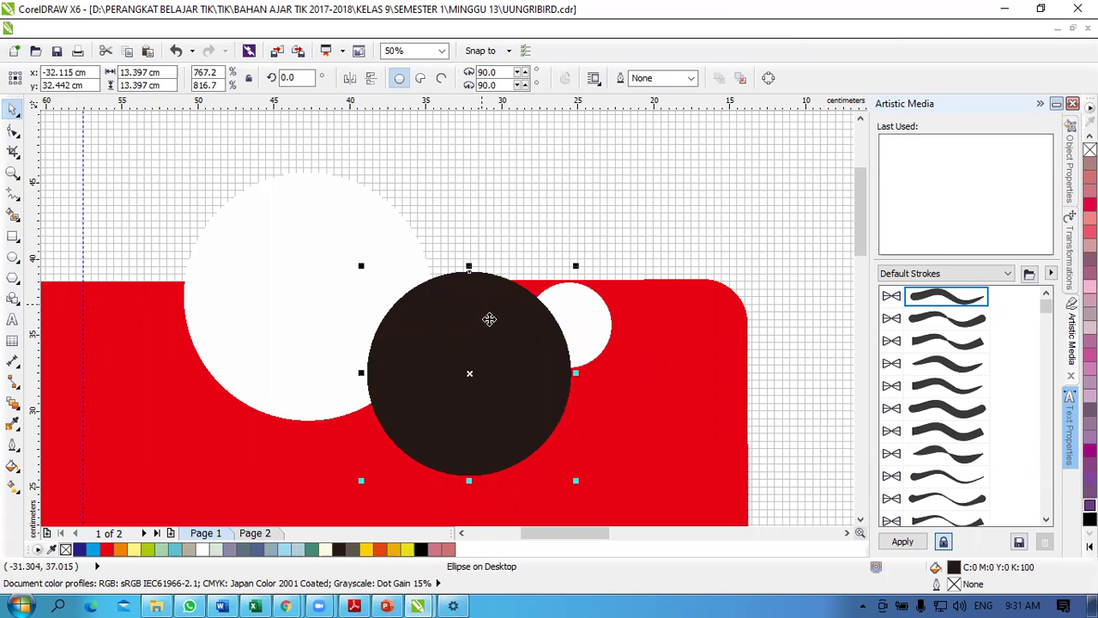
pyautogui.click(587, 321)
pyautogui.click(509, 328)
pyautogui.rightClick(515, 332)
pyautogui.moveTo(592, 244)
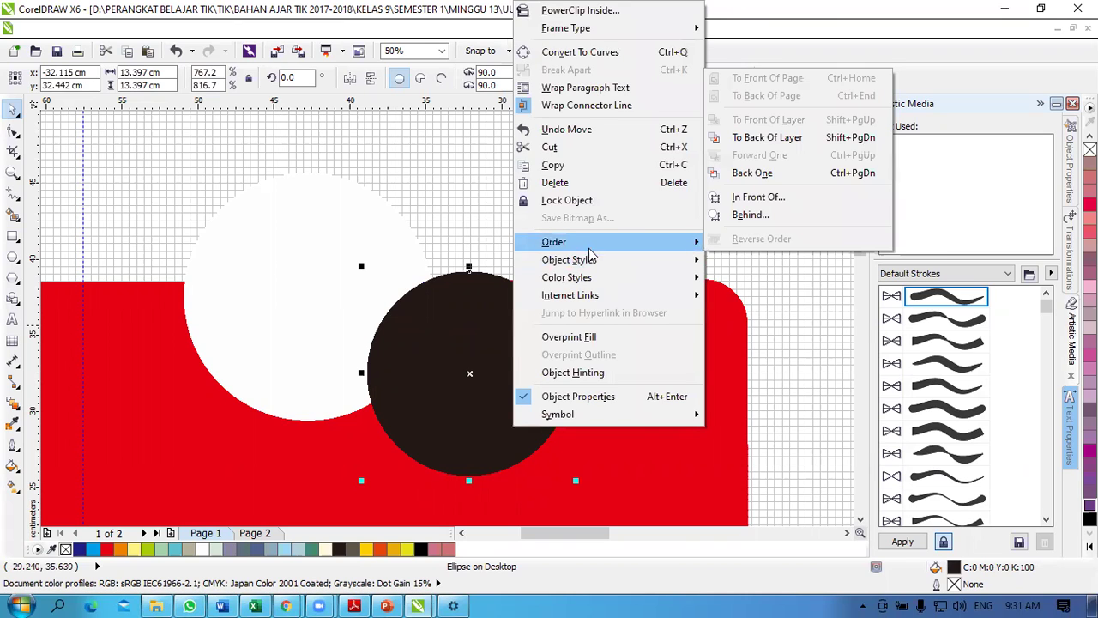
pyautogui.click(752, 172)
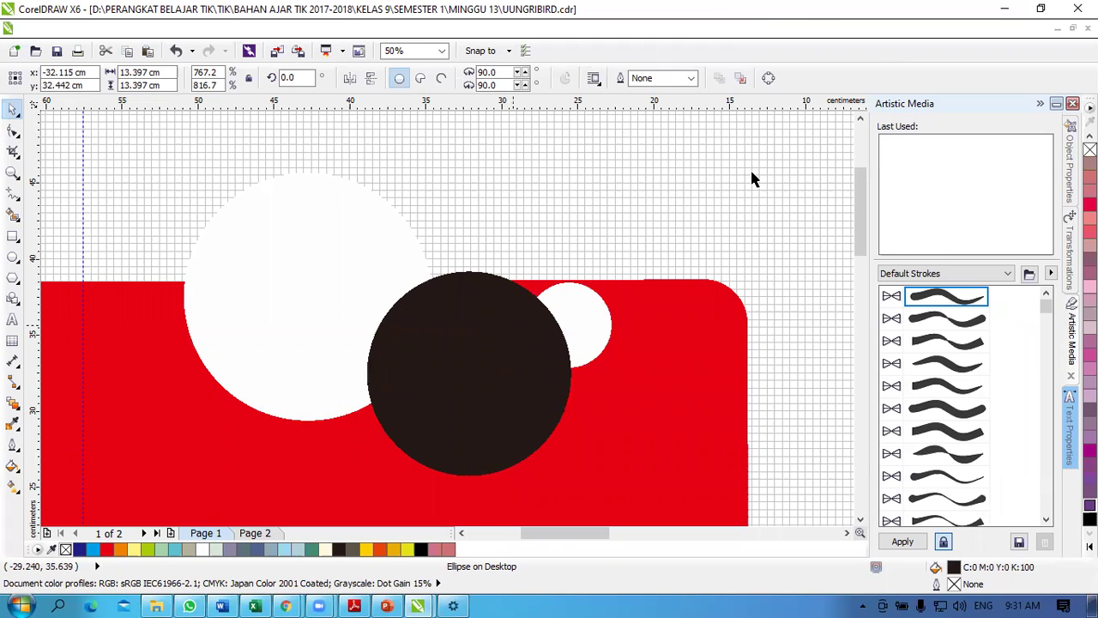
# Step: Bring the small white circle to the front of its layer so it overlaps the black circle
pyautogui.click(592, 311)
pyautogui.rightClick(592, 310)
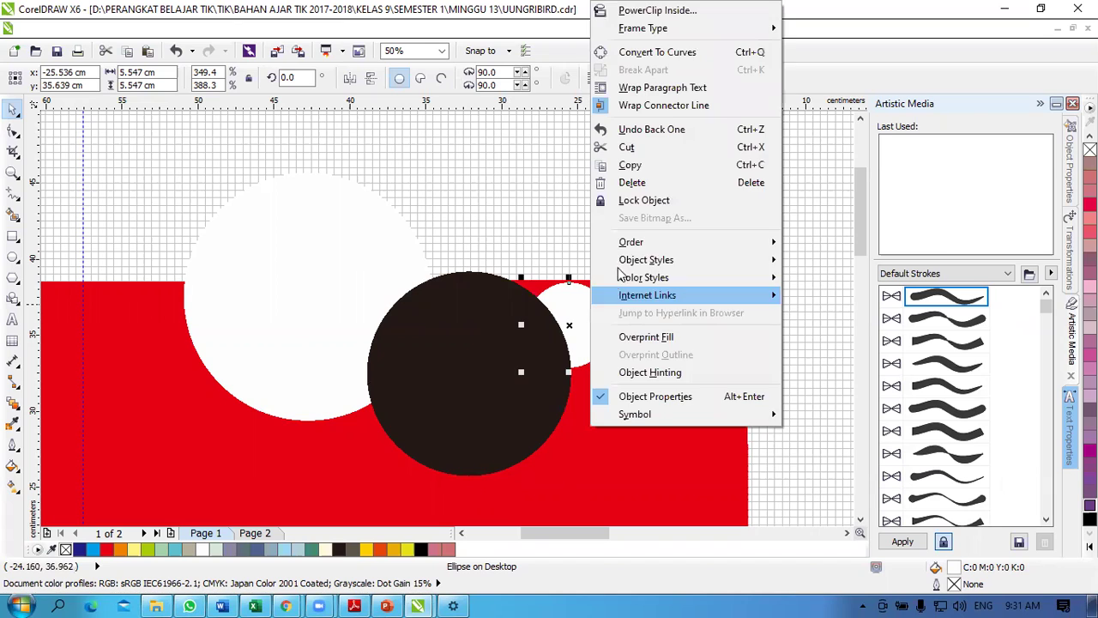
pyautogui.moveTo(631, 243)
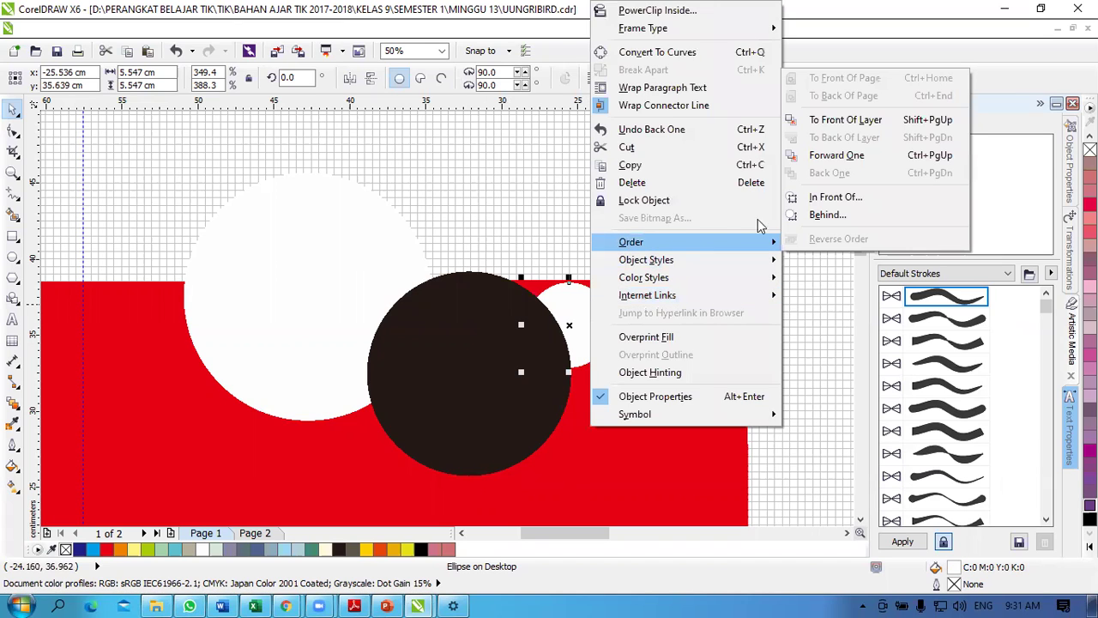
pyautogui.click(862, 124)
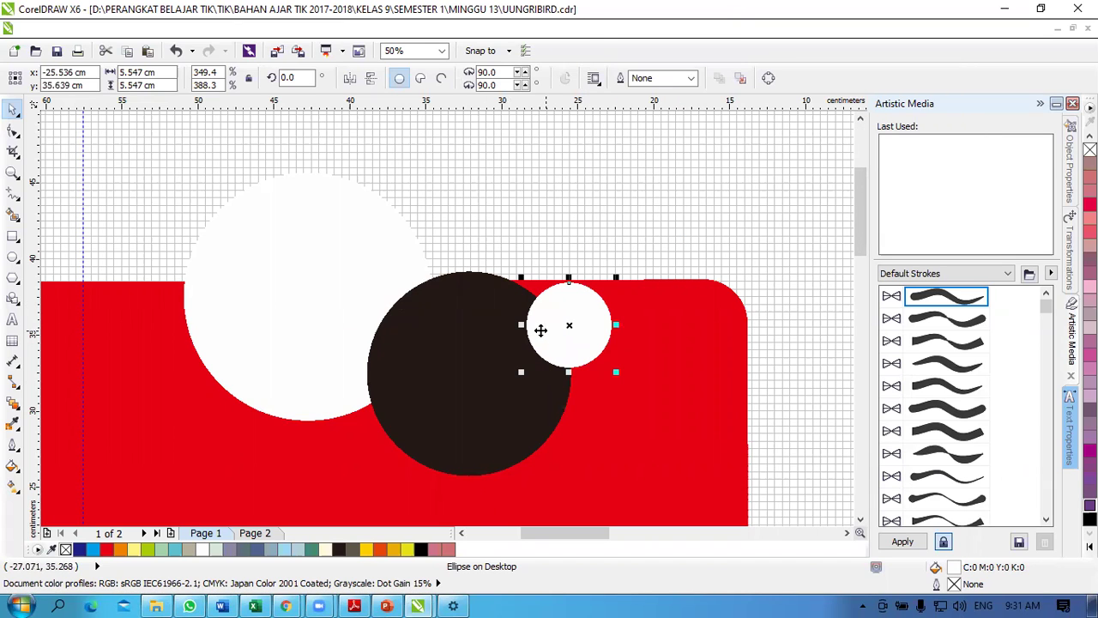
# Step: Shift the large white circle right towards the black circle and try ordering it in front of another object
pyautogui.click(363, 275)
pyautogui.moveTo(348, 247); pyautogui.dragTo(385, 253)
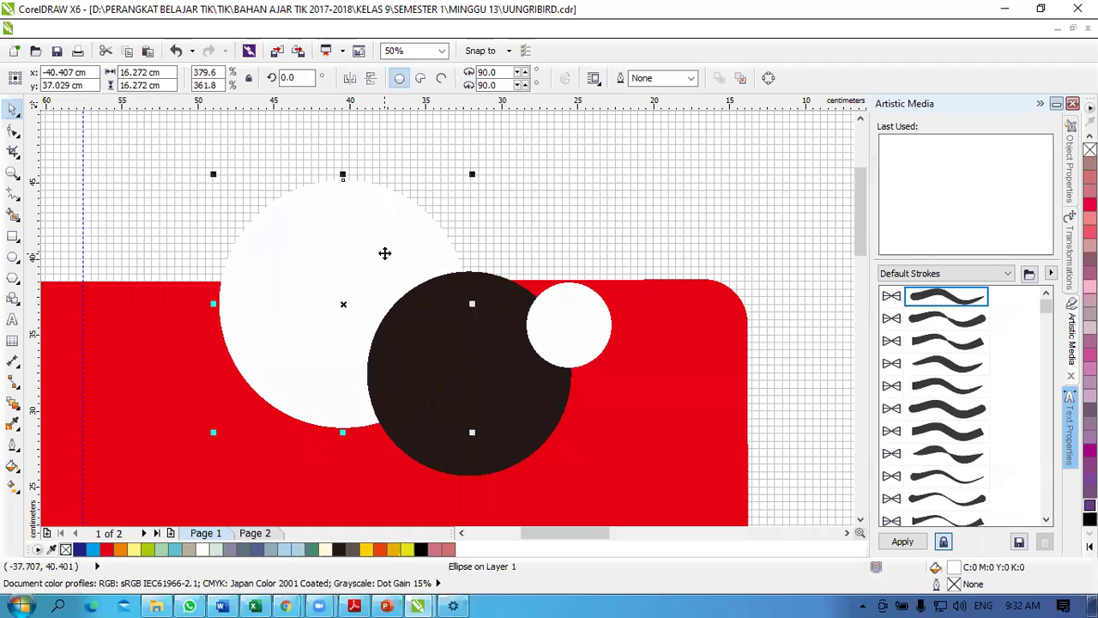
pyautogui.rightClick(384, 260)
pyautogui.moveTo(461, 242)
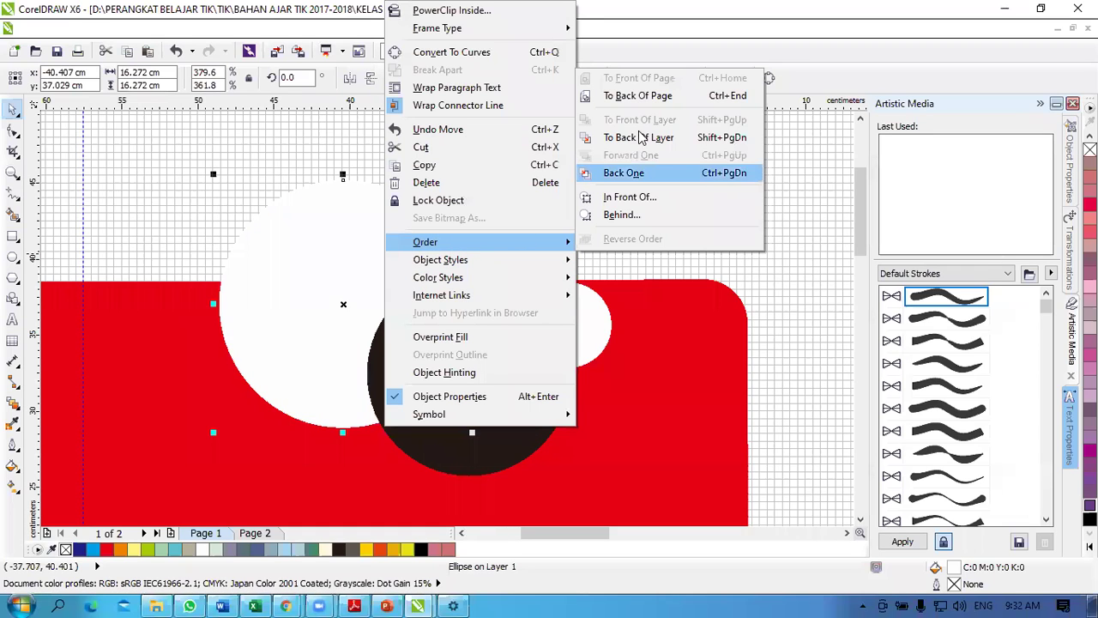
pyautogui.click(659, 198)
pyautogui.click(336, 216)
# Step: Move the large white circle left, clear of the black circle, and delete it
pyautogui.moveTo(335, 215); pyautogui.dragTo(265, 221)
pyautogui.rightClick(348, 240)
pyautogui.click(321, 233)
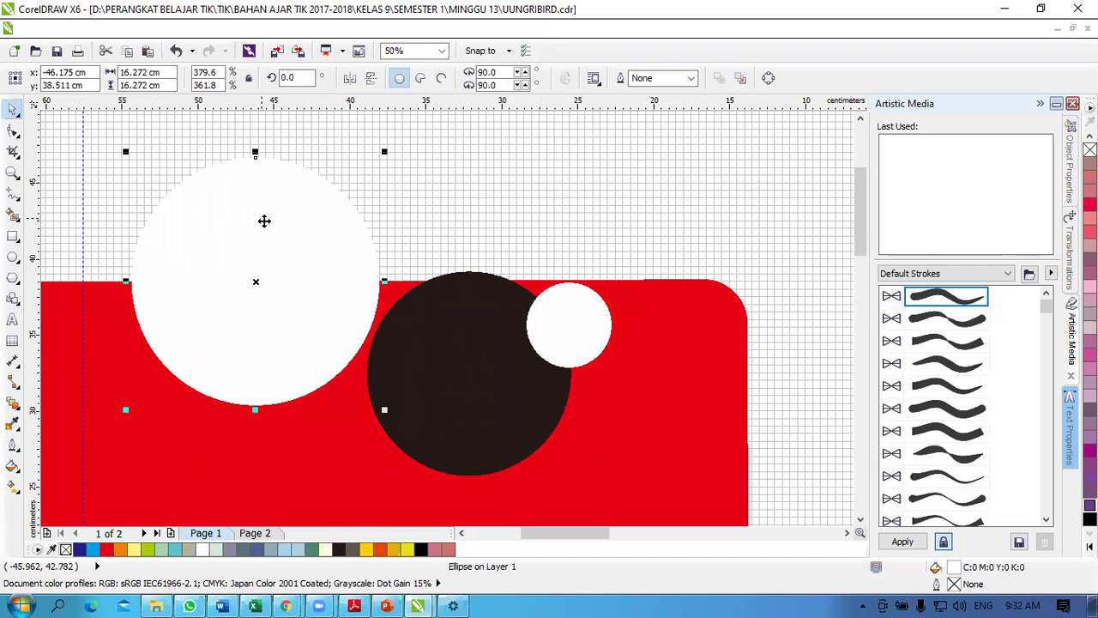
pyautogui.press('Delete')
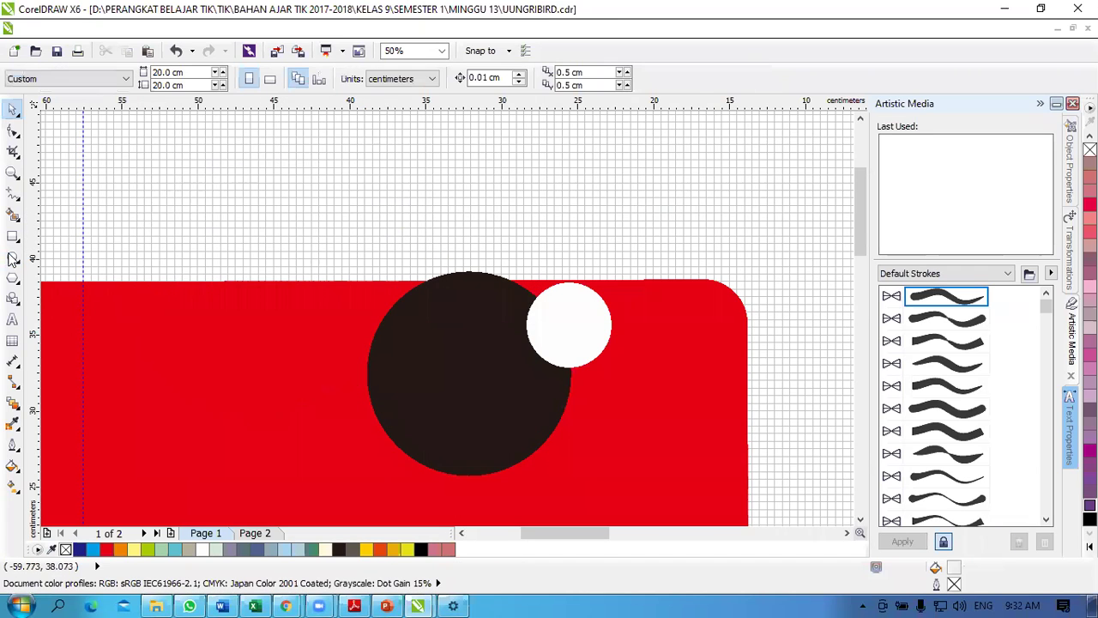
# Step: Draw a circle about 8.9 cm across over the red rectangle's upper edge and fill it white
pyautogui.click(13, 256)
pyautogui.moveTo(151, 208)
pyautogui.mouseDown()
pyautogui.moveTo(265, 294)
pyautogui.moveTo(292, 348)
pyautogui.mouseUp()
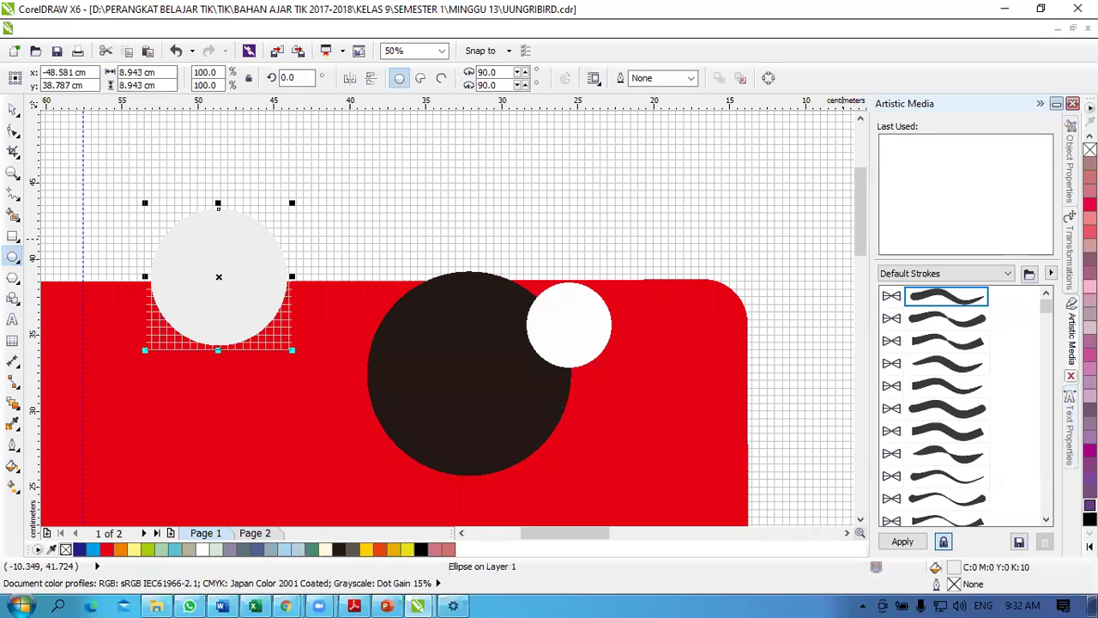
pyautogui.click(1090, 546)
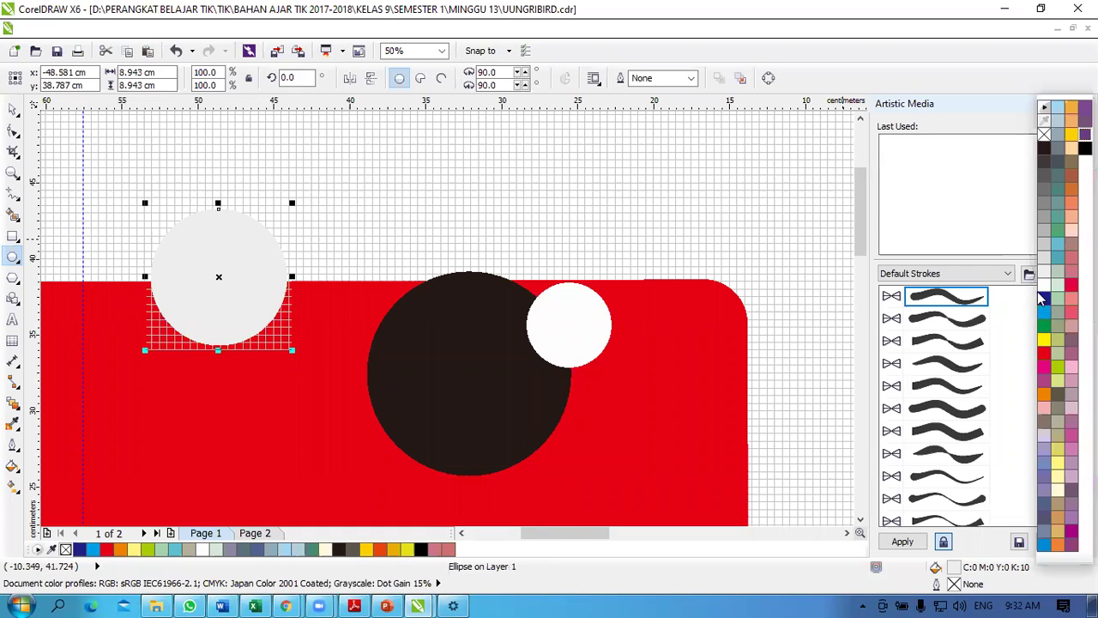
pyautogui.click(1043, 283)
pyautogui.moveTo(157, 250); pyautogui.dragTo(230, 286)
pyautogui.hotkey('ctrl', 'z')
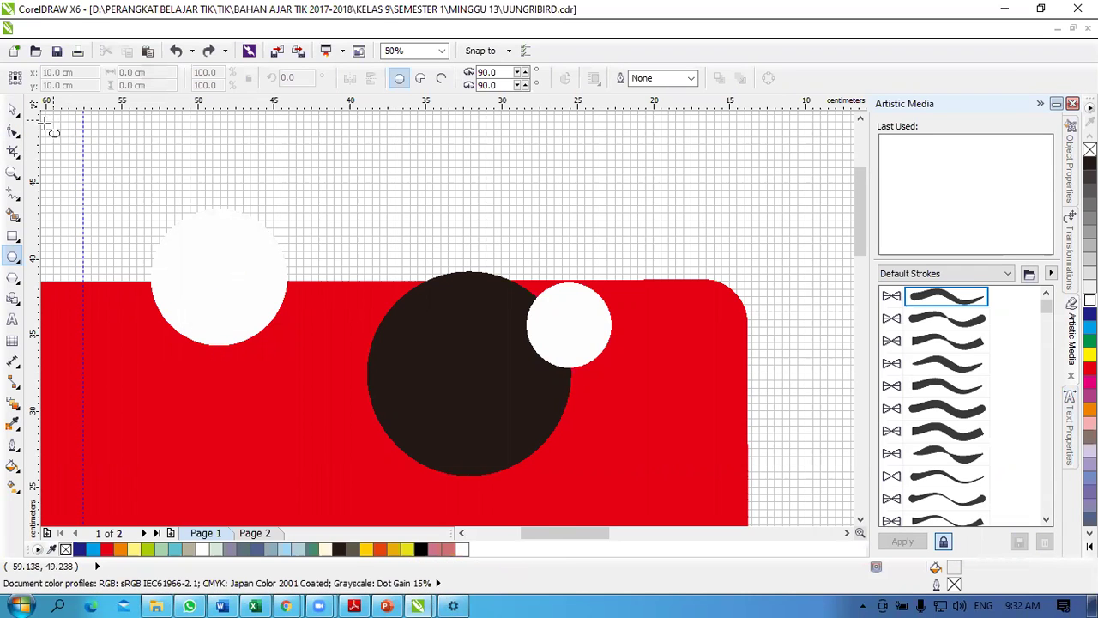
# Step: Move the newly drawn white circle right so it overlaps the upper left of the black circle
pyautogui.click(13, 109)
pyautogui.moveTo(189, 250); pyautogui.dragTo(359, 309)
pyautogui.rightClick(362, 309)
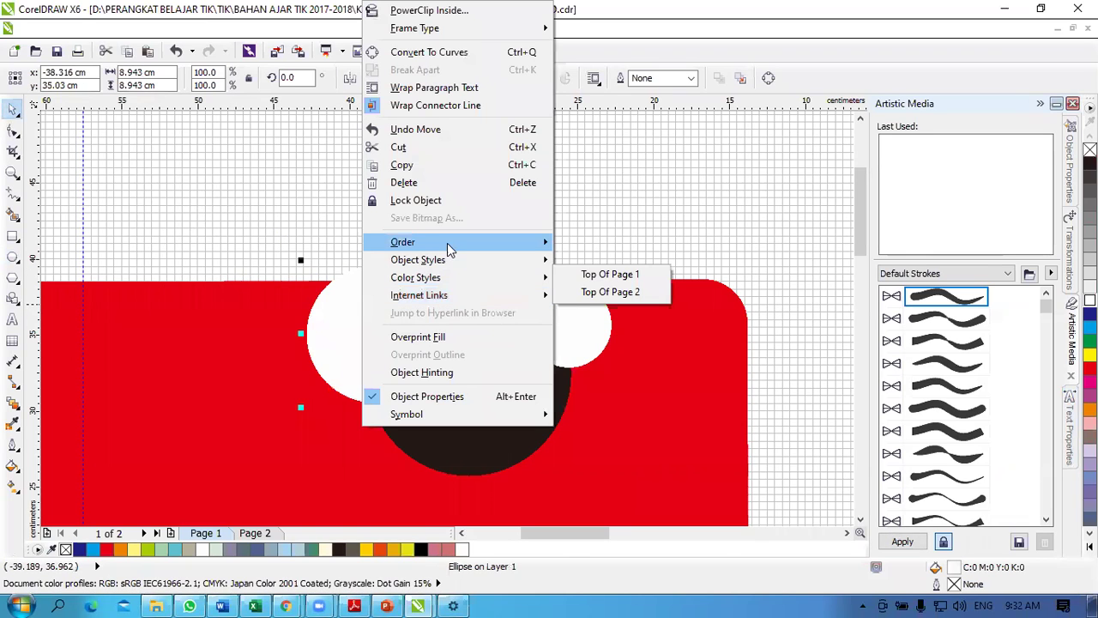
pyautogui.moveTo(447, 243)
pyautogui.click(630, 137)
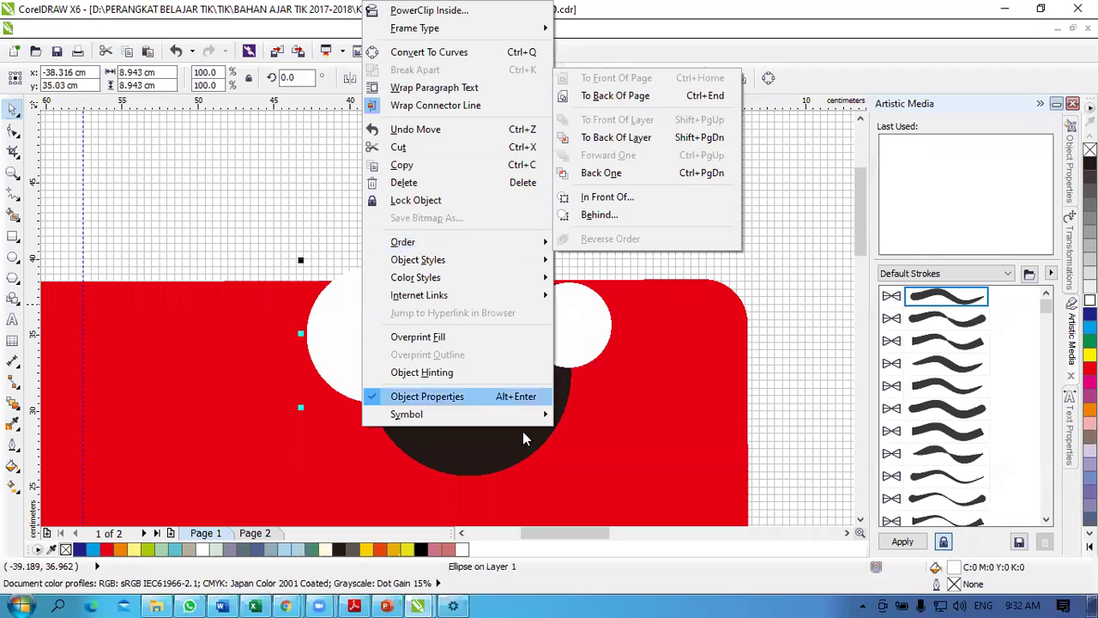
# Step: Replace the black circle with a new black-filled circle about 7.3 cm across, overlapping the larger white circle's lower right edge
pyautogui.moveTo(484, 441); pyautogui.dragTo(467, 464)
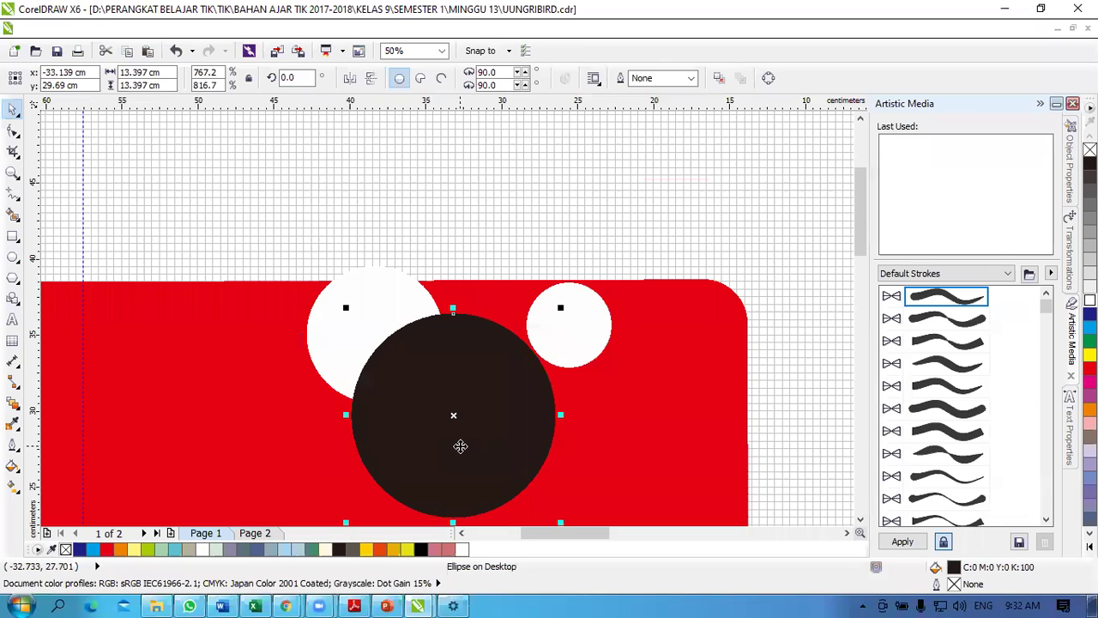
pyautogui.press('Delete')
pyautogui.click(13, 256)
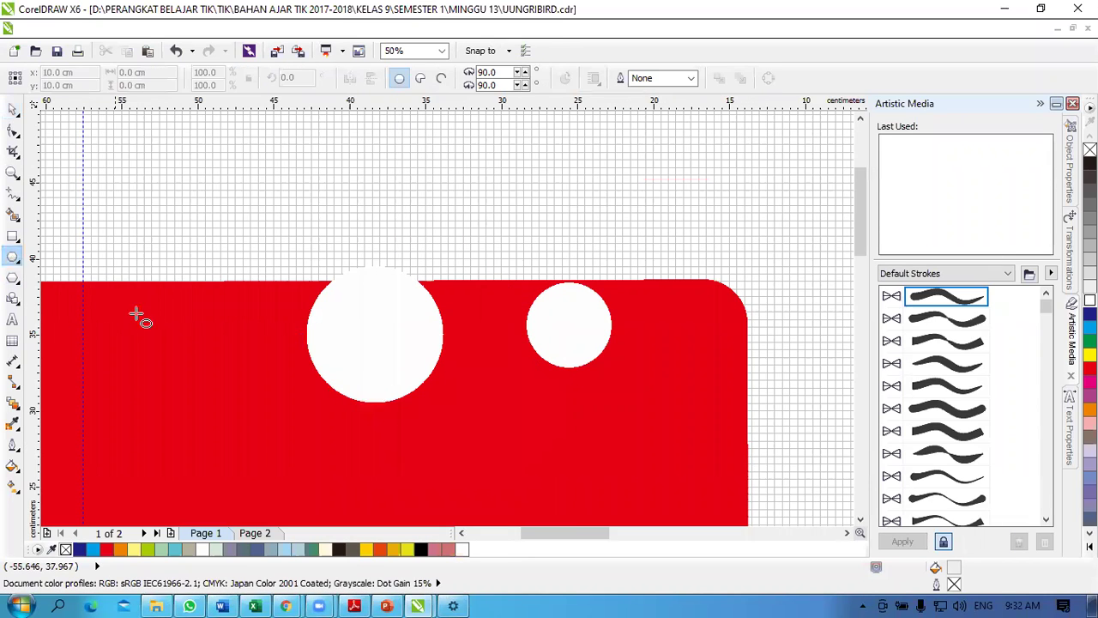
pyautogui.moveTo(322, 295); pyautogui.dragTo(520, 465)
pyautogui.press('Delete')
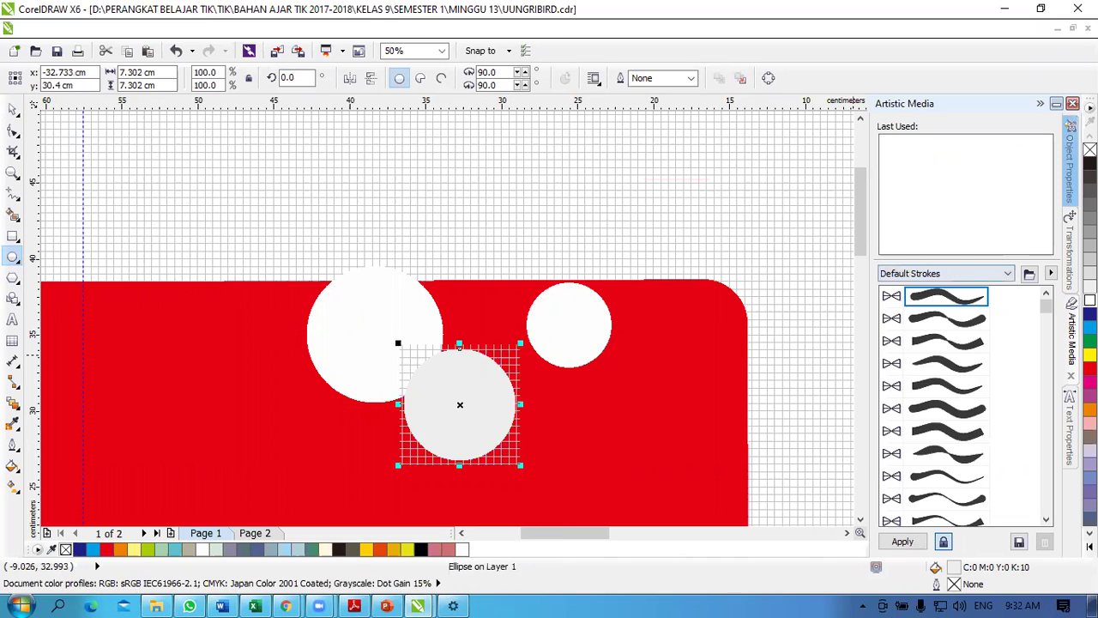
pyautogui.click(1090, 163)
# Step: Move the larger white circle down and right, bring it to the front of its layer, and shift the black circle slightly right
pyautogui.click(13, 109)
pyautogui.click(370, 307)
pyautogui.moveTo(370, 307); pyautogui.dragTo(407, 335)
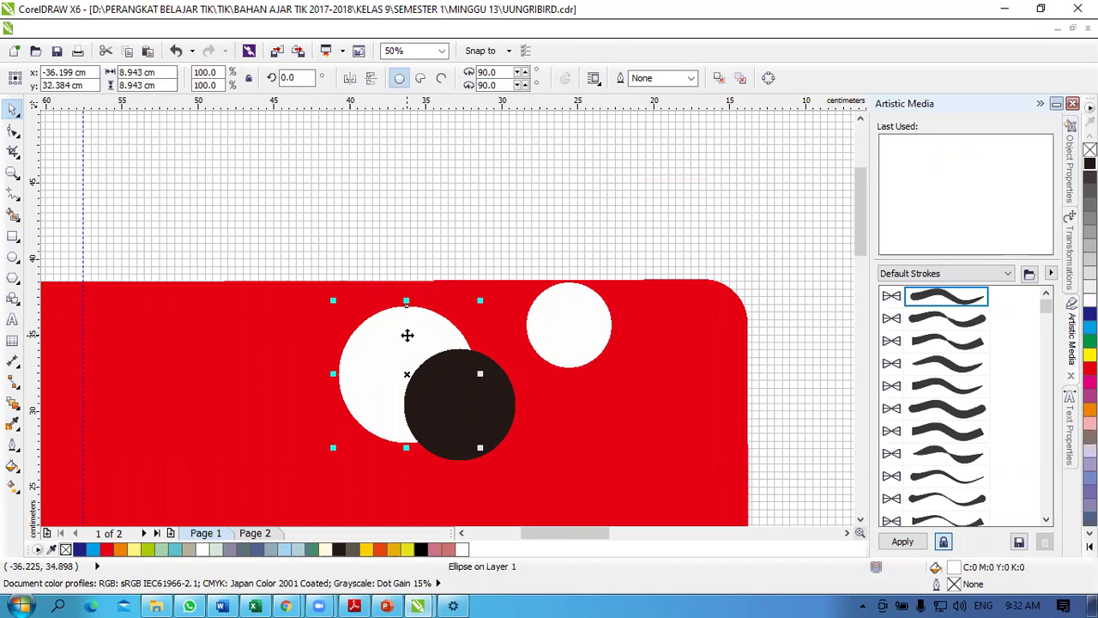
pyautogui.rightClick(407, 336)
pyautogui.moveTo(481, 242)
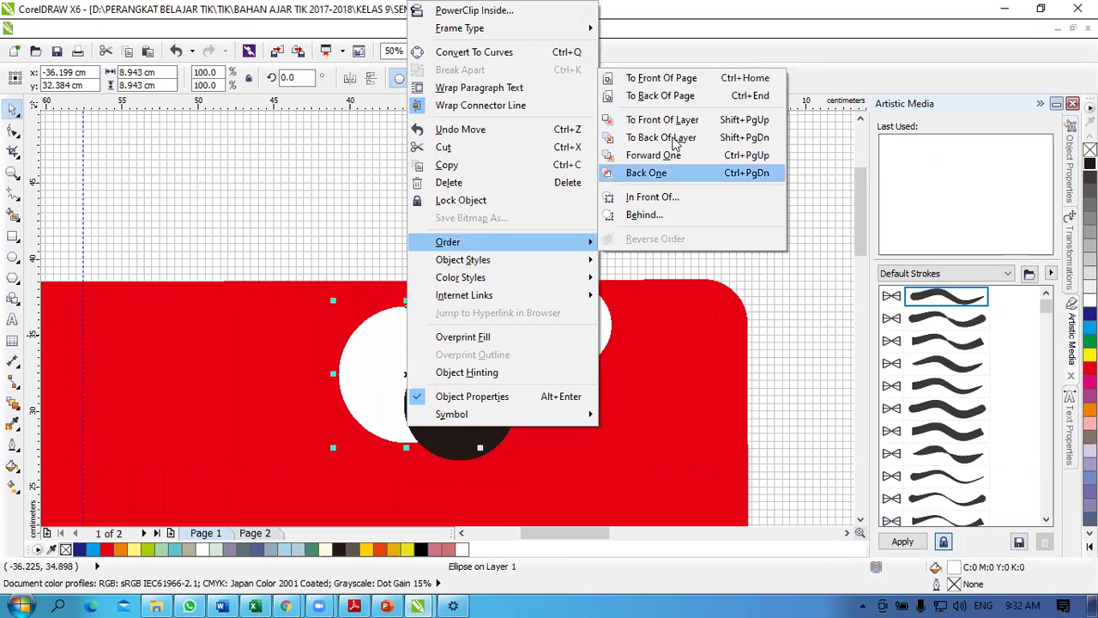
pyautogui.click(673, 122)
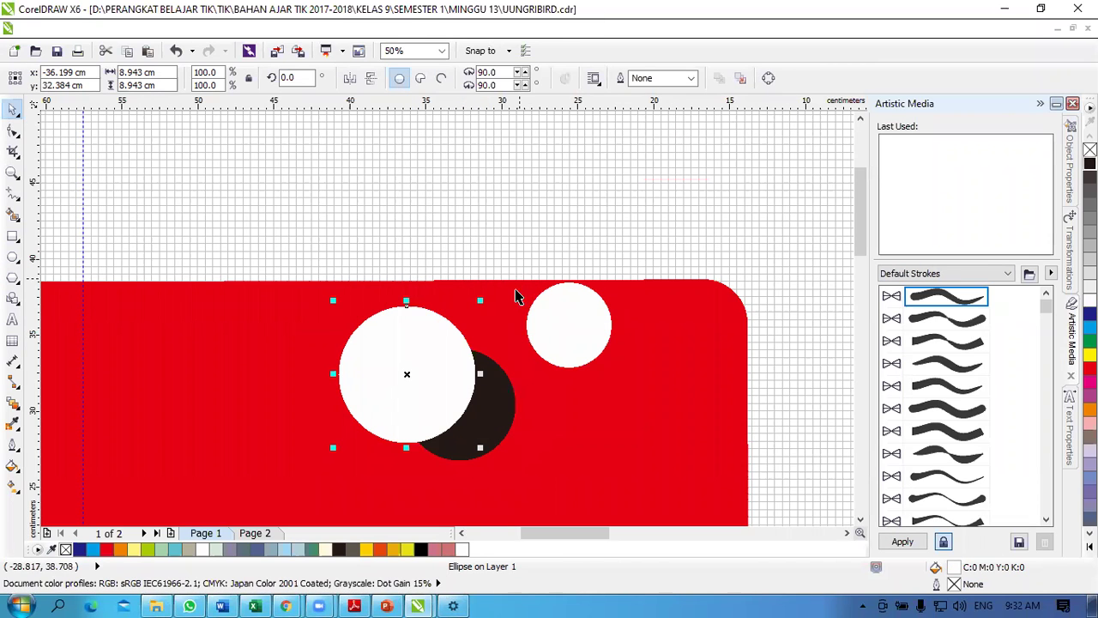
pyautogui.click(495, 409)
pyautogui.moveTo(495, 408); pyautogui.dragTo(518, 403)
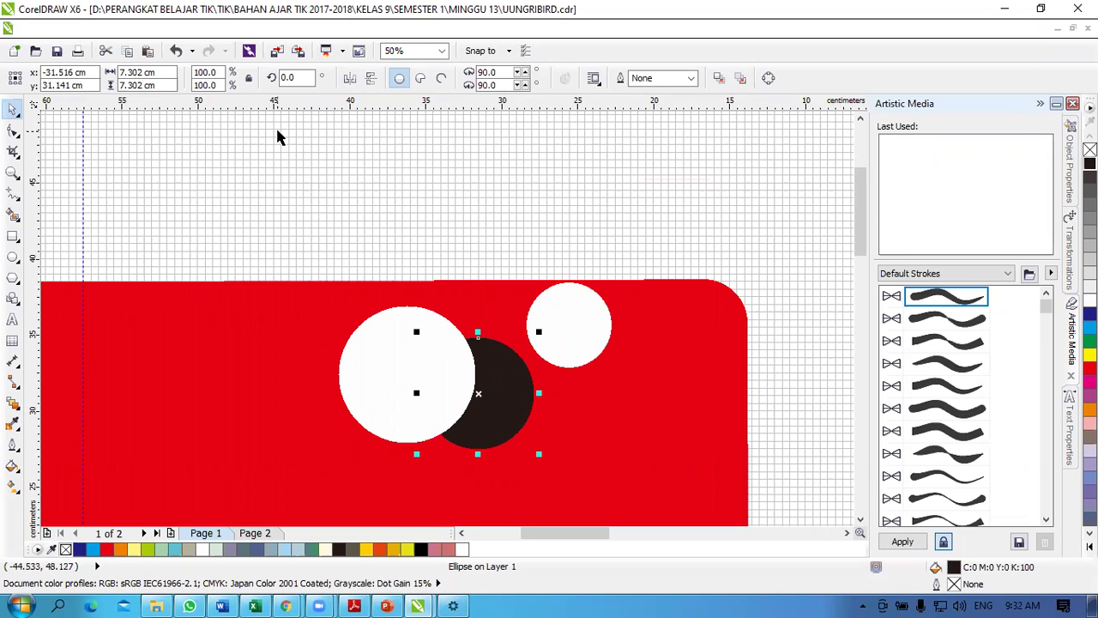
pyautogui.hscroll(1, 478, 228)
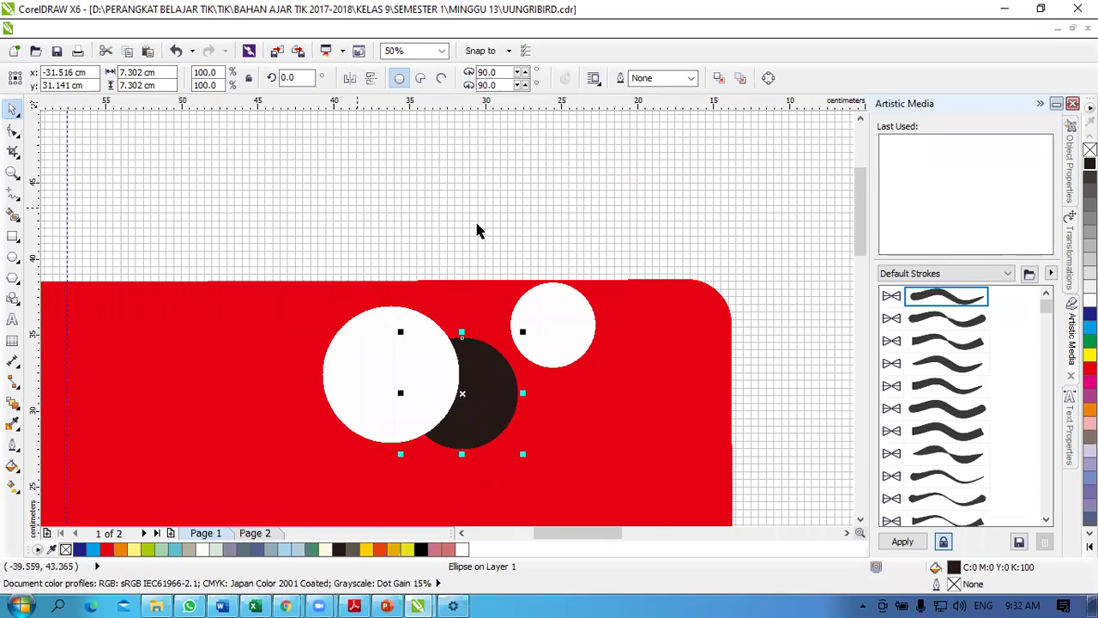
pyautogui.scroll(-2, 515, 236)
pyautogui.moveTo(374, 272); pyautogui.dragTo(405, 225)
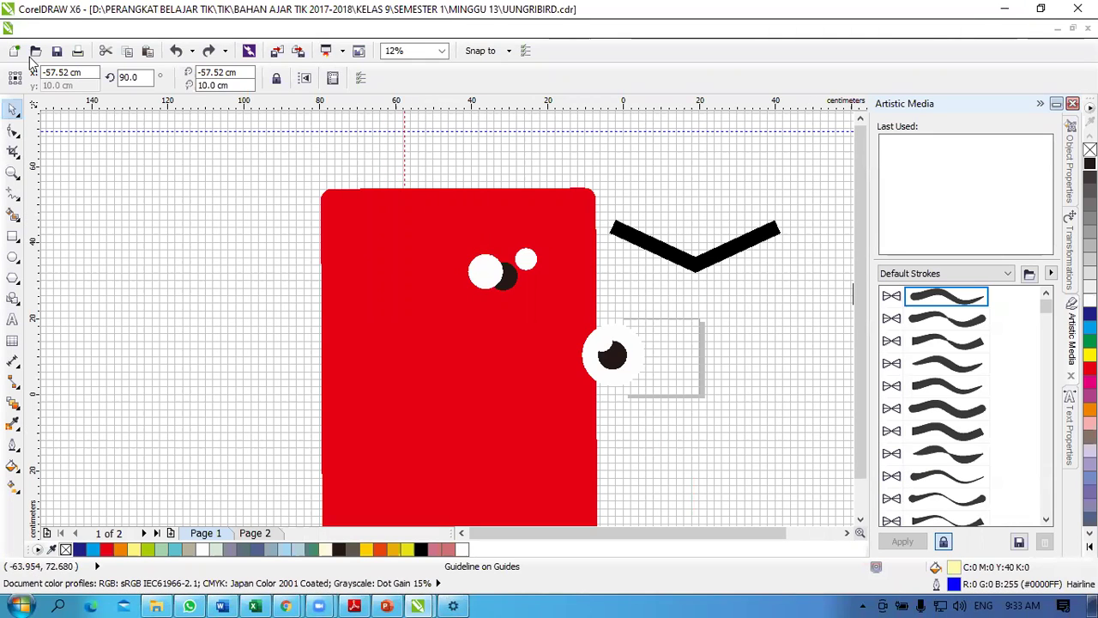
pyautogui.click(36, 29)
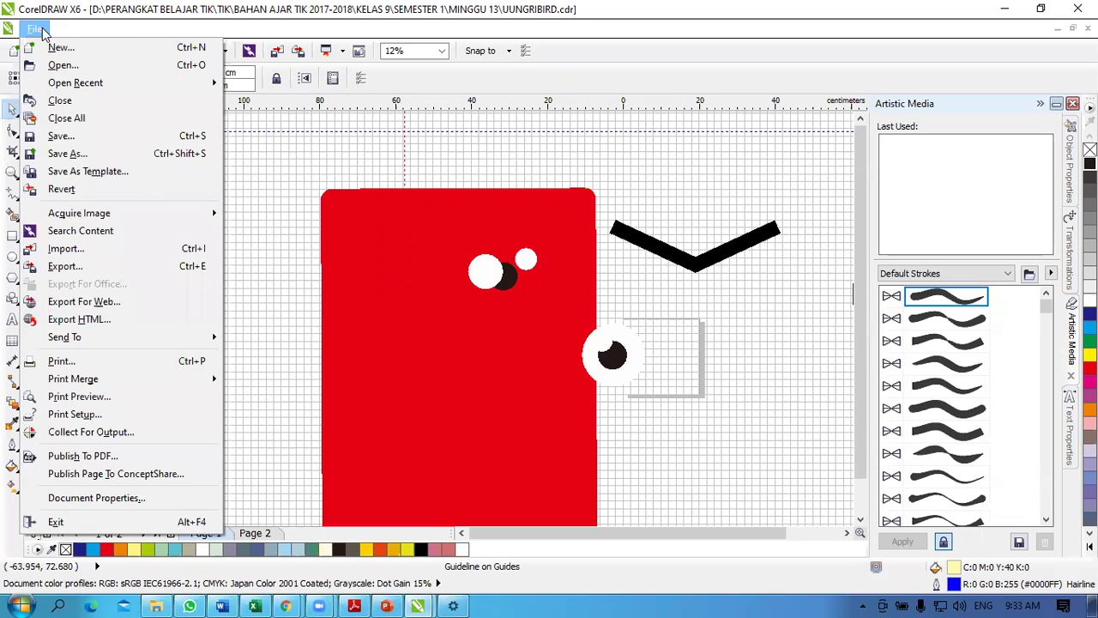
pyautogui.click(43, 33)
pyautogui.click(36, 29)
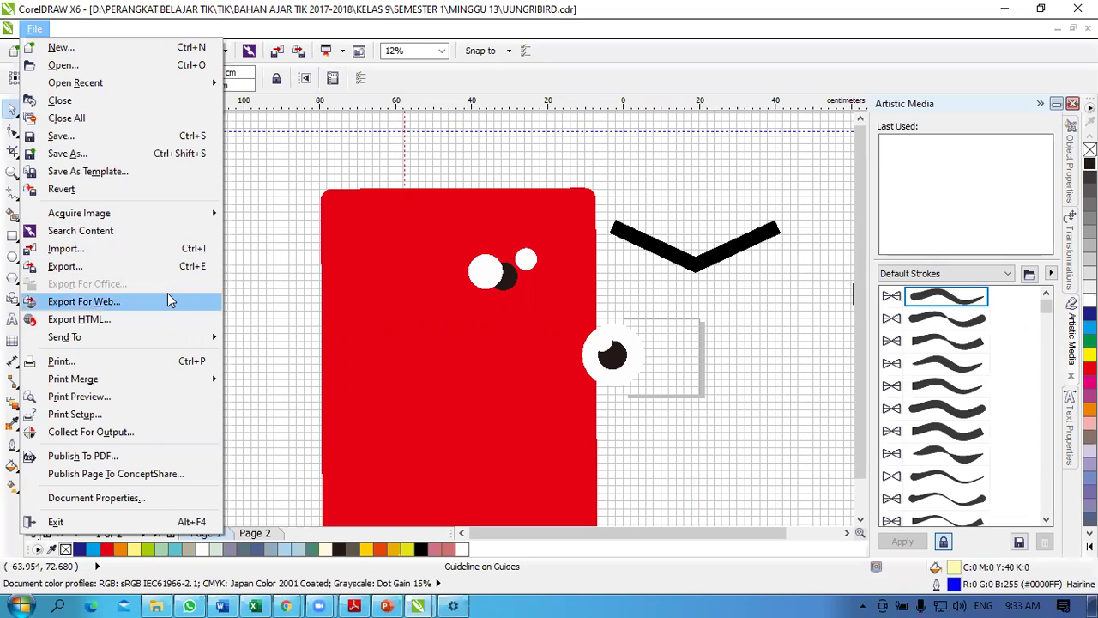
pyautogui.moveTo(182, 214)
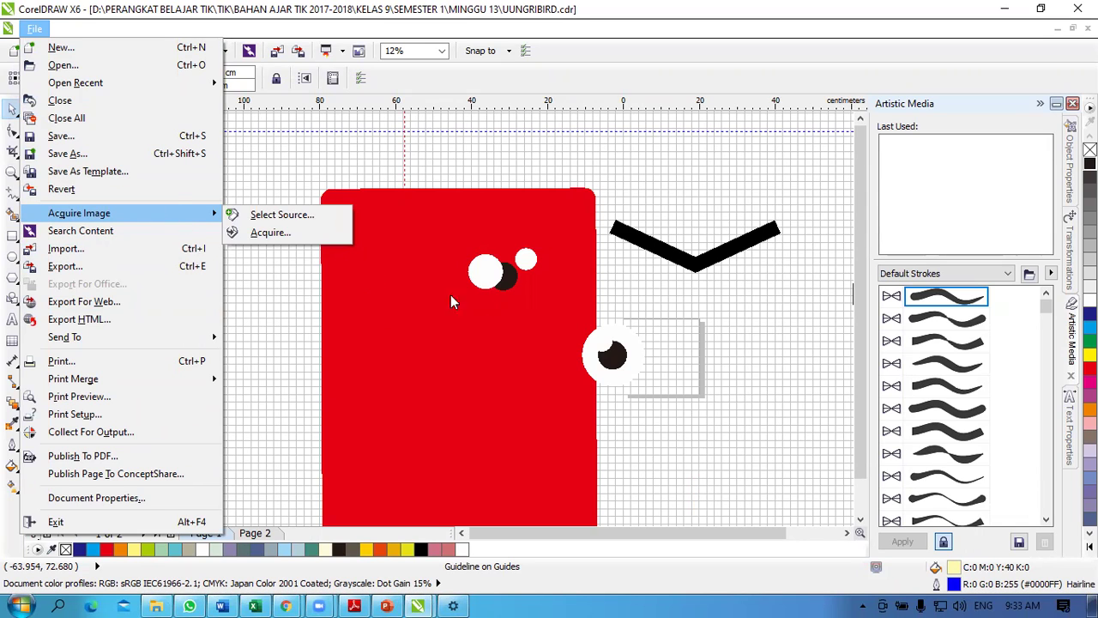
pyautogui.moveTo(154, 86)
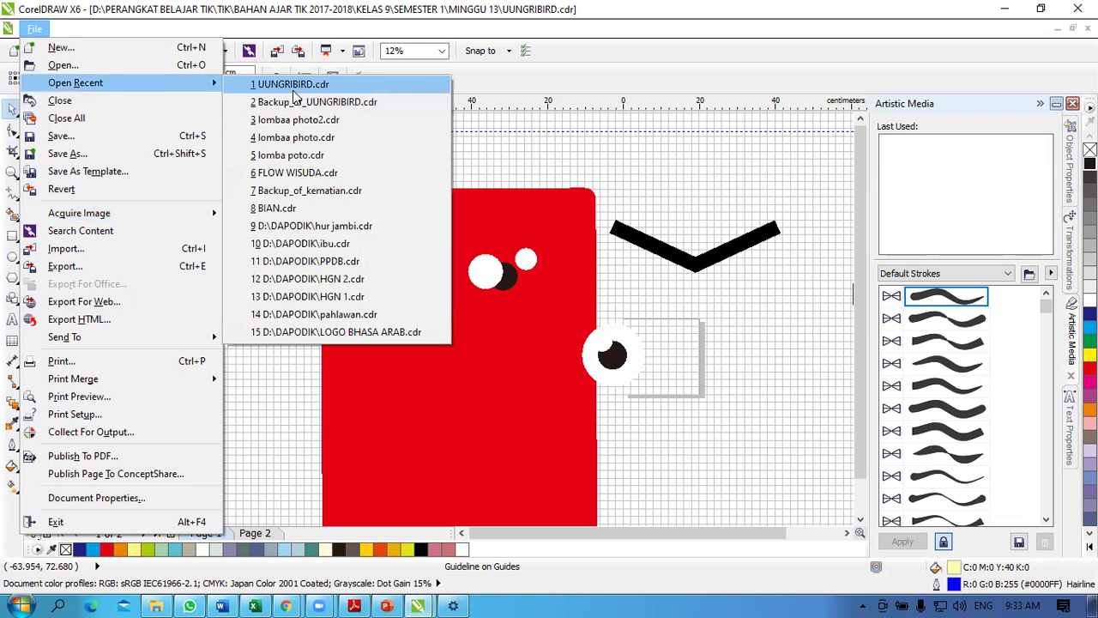
# Step: Close UUNGRIBIRD.cdr without saving the changes
pyautogui.click(293, 86)
pyautogui.click(659, 340)
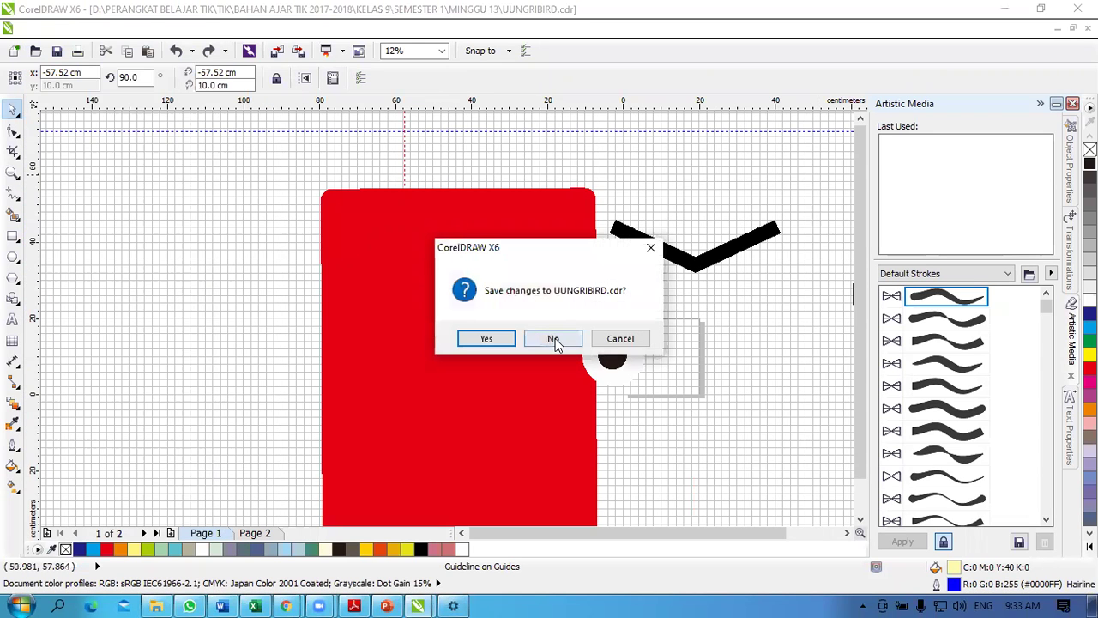
pyautogui.click(553, 339)
# Step: Reopen the recently used UUNGRIBIRD.cdr file and bring the whole bird drawing into view
pyautogui.click(32, 30)
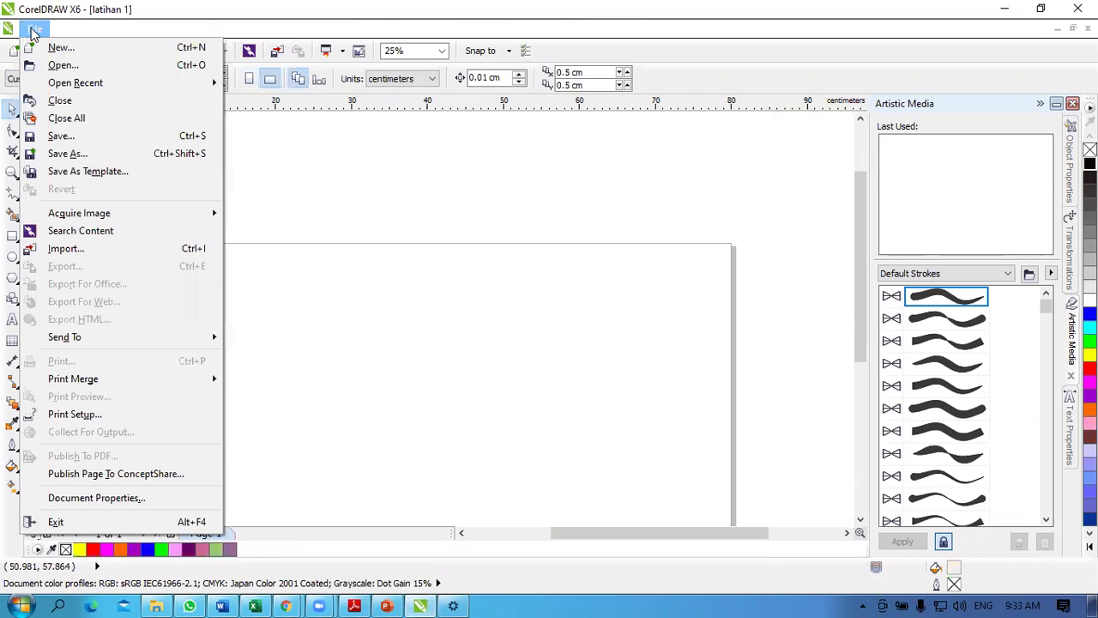
pyautogui.moveTo(172, 82)
pyautogui.click(283, 81)
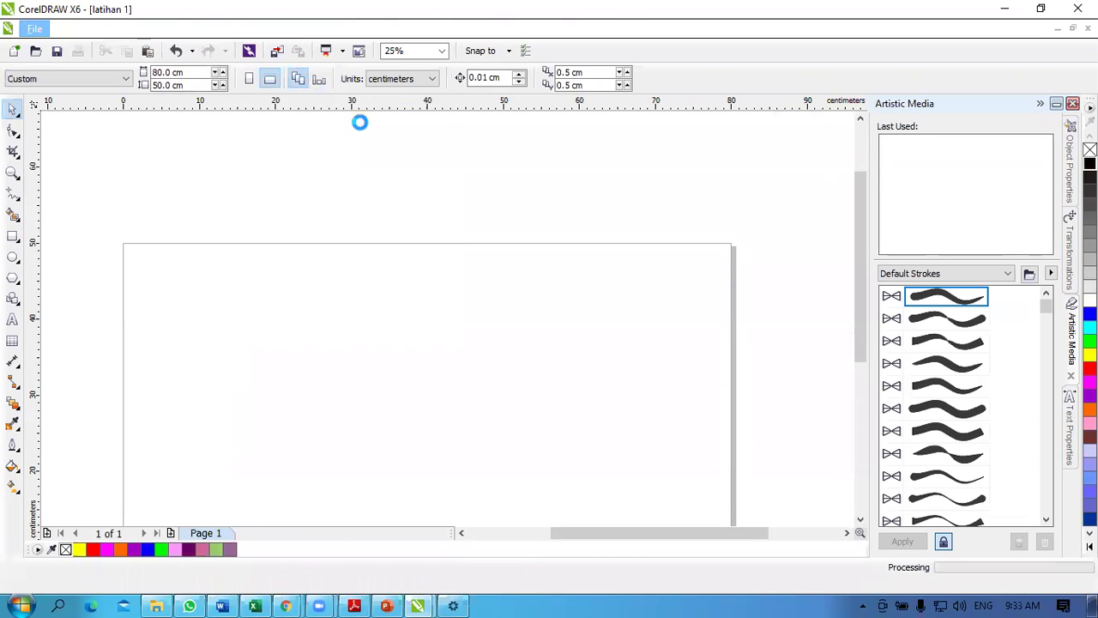
pyautogui.scroll(-4, 539, 248)
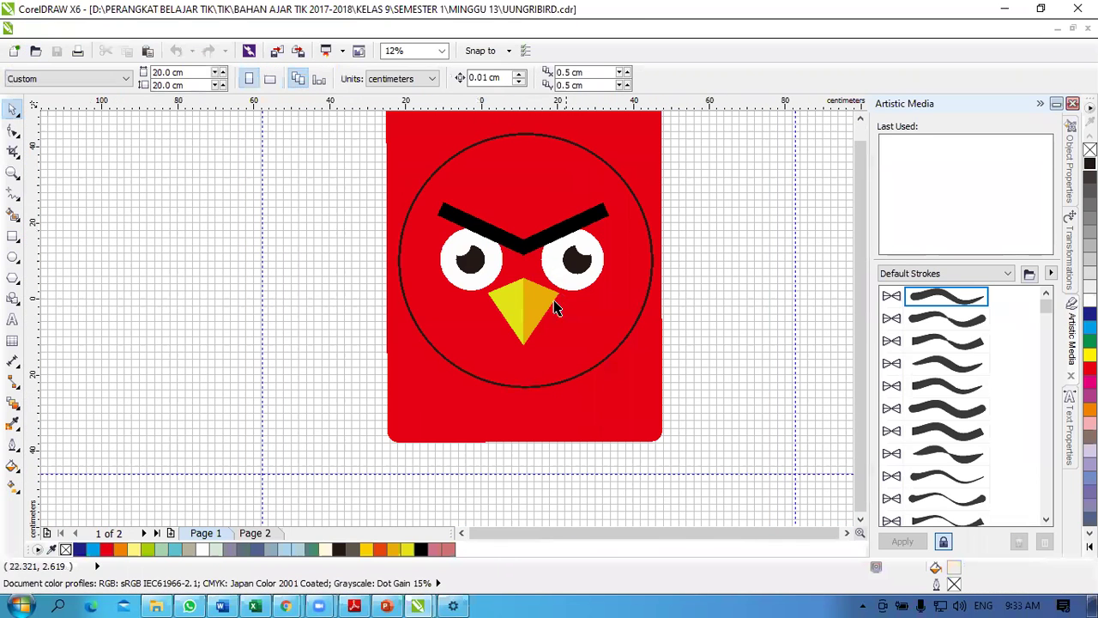
pyautogui.moveTo(861, 224); pyautogui.dragTo(867, 230)
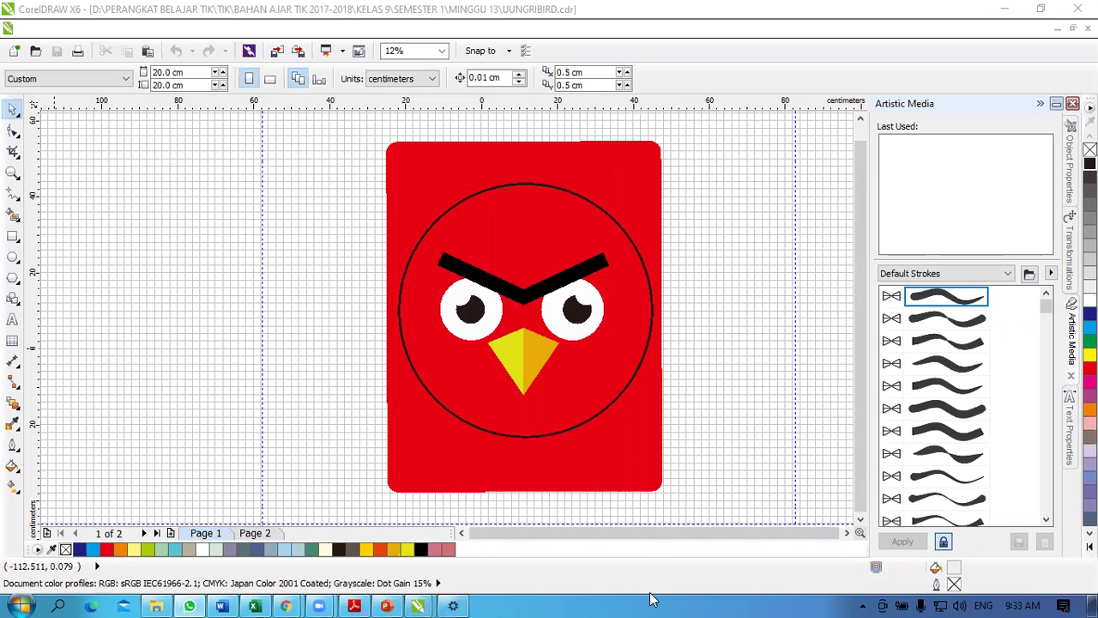
# Step: Switch to WhatsApp, examine the received photo of the Corel CAPTURE X6 dialog, and close the photo viewer
pyautogui.hotkey('alt', 'Tab')
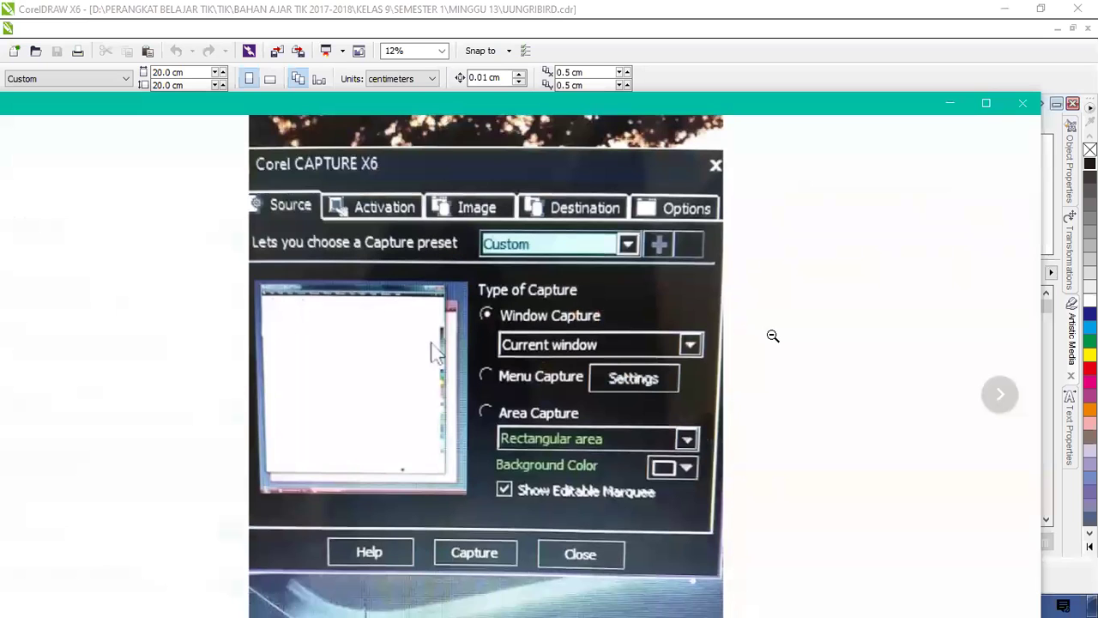
pyautogui.click(977, 133)
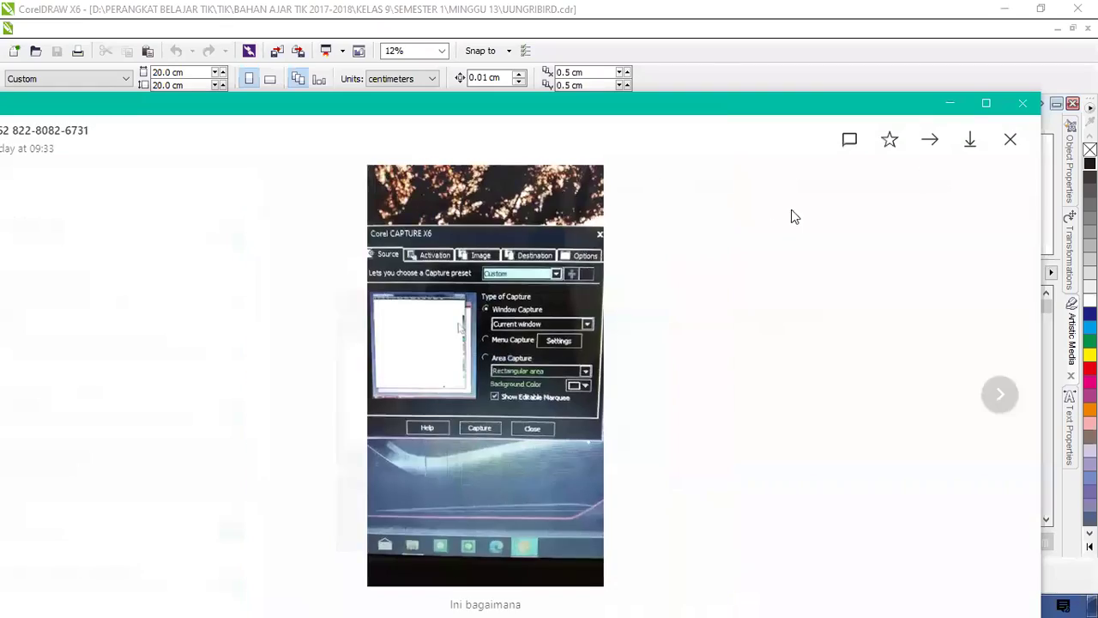
pyautogui.click(1011, 140)
# Step: Minimize the open CorelDRAW, Excel and WhatsApp windows to expose the desktop
pyautogui.click(1002, 10)
pyautogui.click(1003, 10)
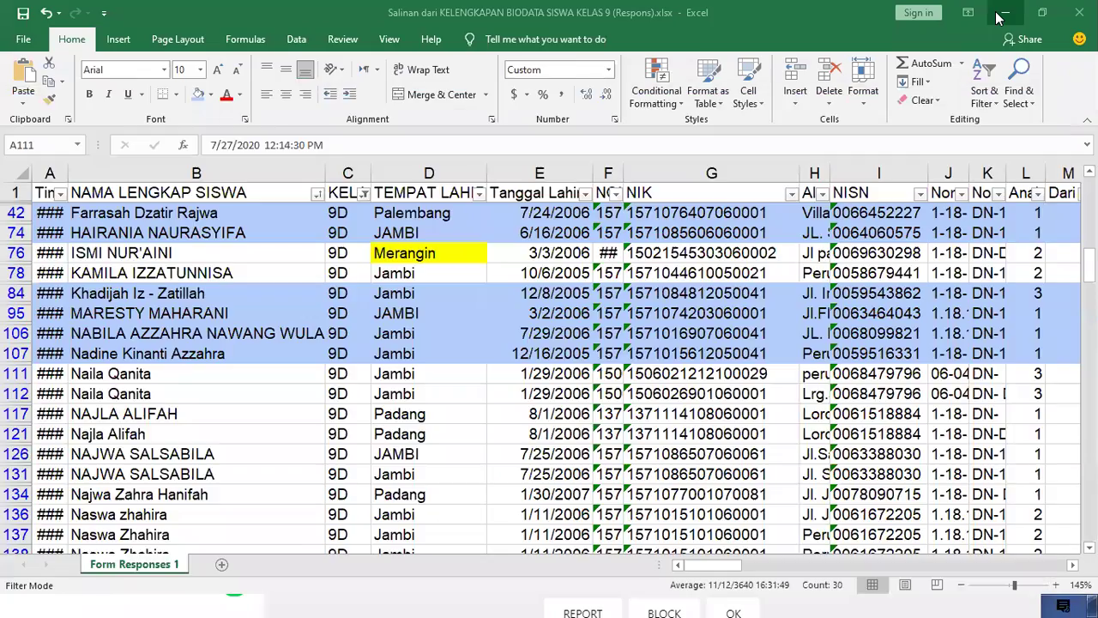
pyautogui.click(1003, 10)
pyautogui.click(1003, 12)
pyautogui.click(1003, 12)
pyautogui.click(1003, 12)
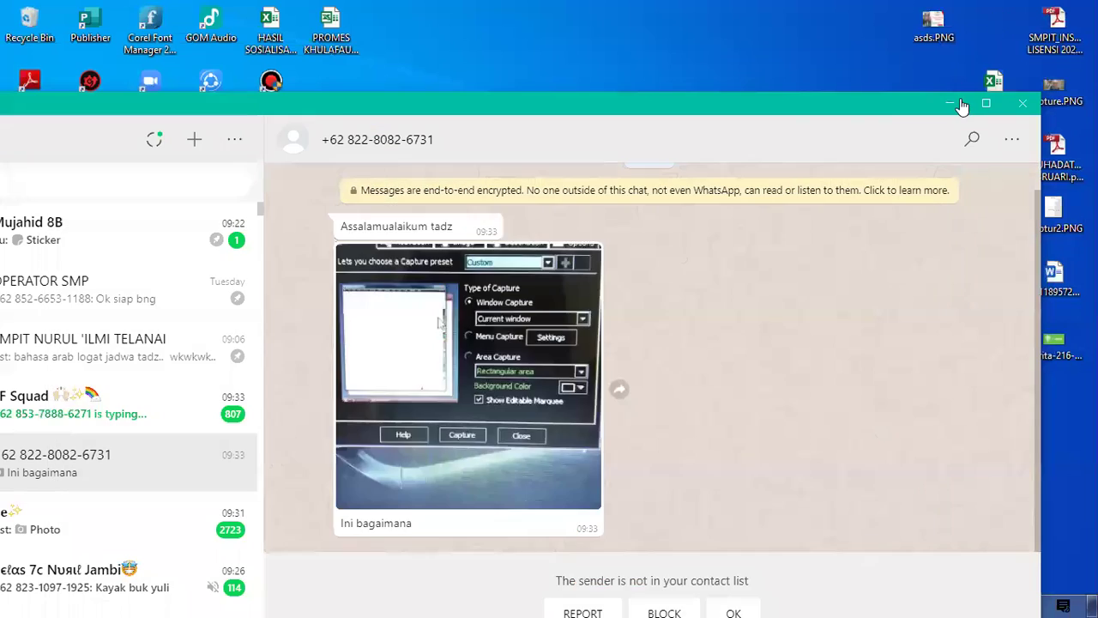
pyautogui.click(950, 103)
# Step: Move the CorelDRAW X6 shortcut one grid column across the empty desktop area and marquee-select it to single it out
pyautogui.moveTo(466, 214); pyautogui.dragTo(527, 215)
pyautogui.moveTo(429, 151); pyautogui.dragTo(626, 306)
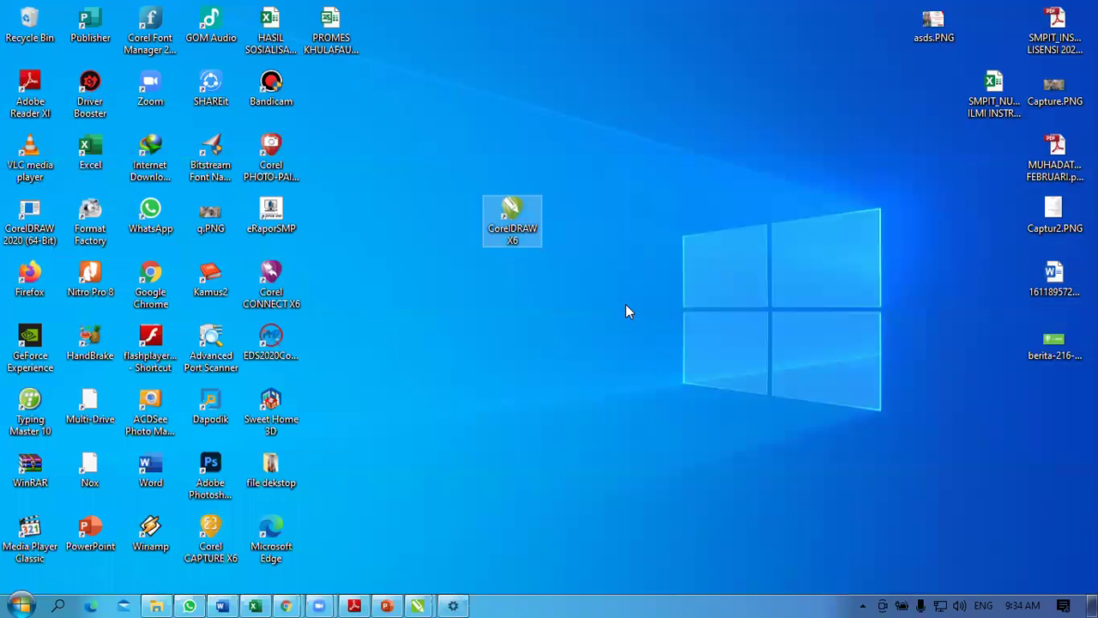
pyautogui.moveTo(397, 121); pyautogui.dragTo(659, 302)
pyautogui.click(428, 152)
pyautogui.moveTo(420, 160); pyautogui.dragTo(643, 279)
pyautogui.click(646, 291)
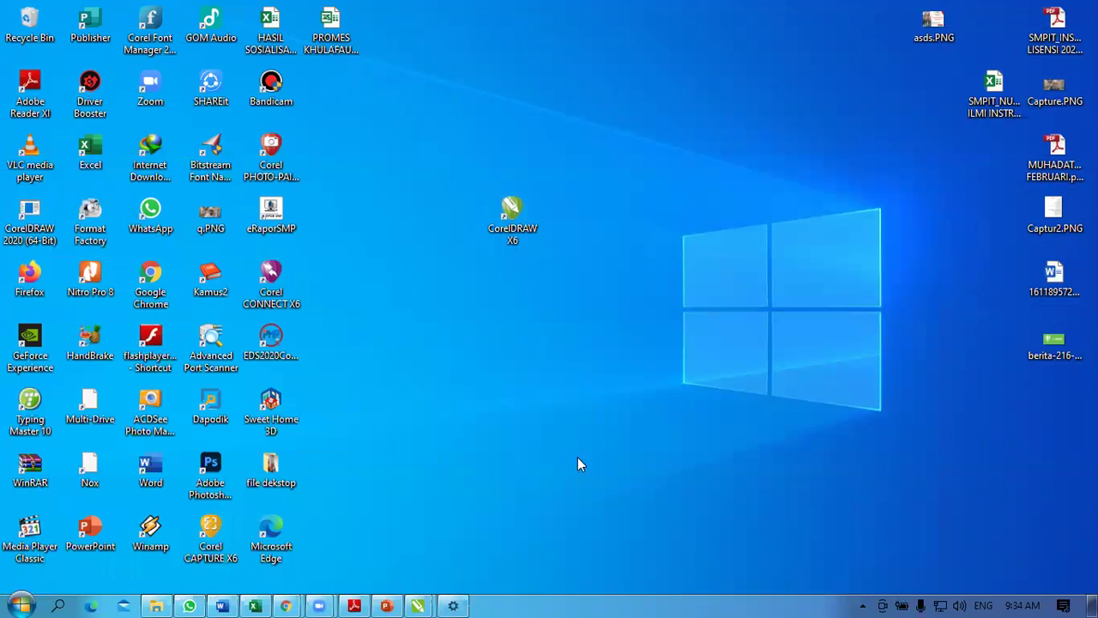
pyautogui.moveTo(466, 166); pyautogui.dragTo(672, 329)
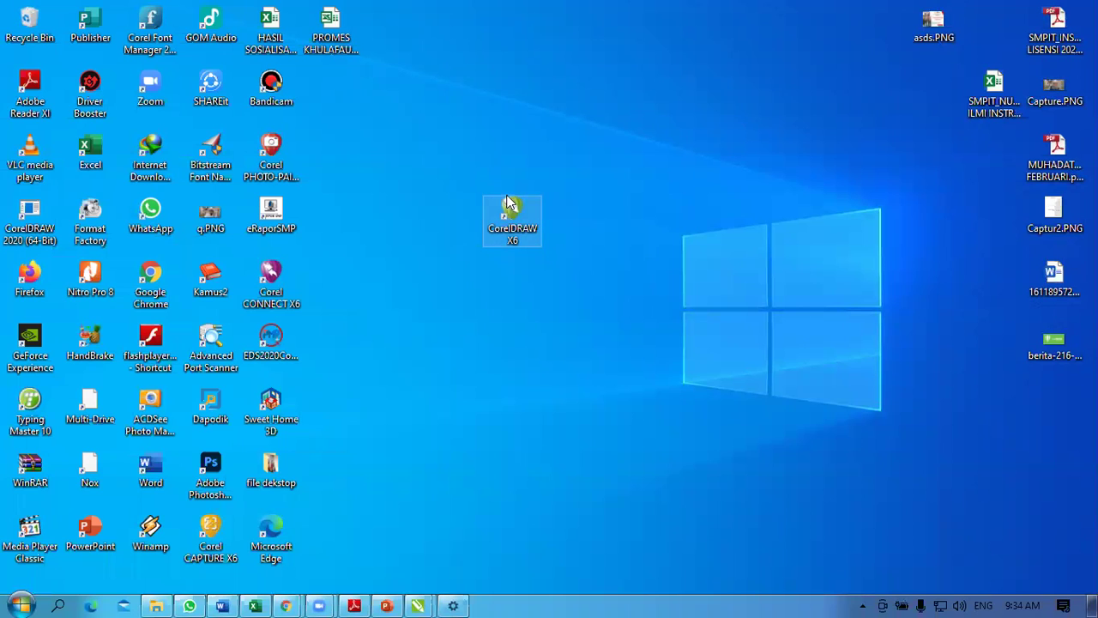
# Step: Place the Corel PHOTO-PAINT, Corel CONNECT X6 and Corel CAPTURE X6 shortcuts in one column with the CorelDRAW X6 shortcut
pyautogui.moveTo(283, 156)
pyautogui.mouseDown()
pyautogui.moveTo(277, 282)
pyautogui.moveTo(291, 355)
pyautogui.moveTo(390, 126)
pyautogui.moveTo(549, 122)
pyautogui.mouseUp()
pyautogui.moveTo(273, 283); pyautogui.dragTo(512, 294)
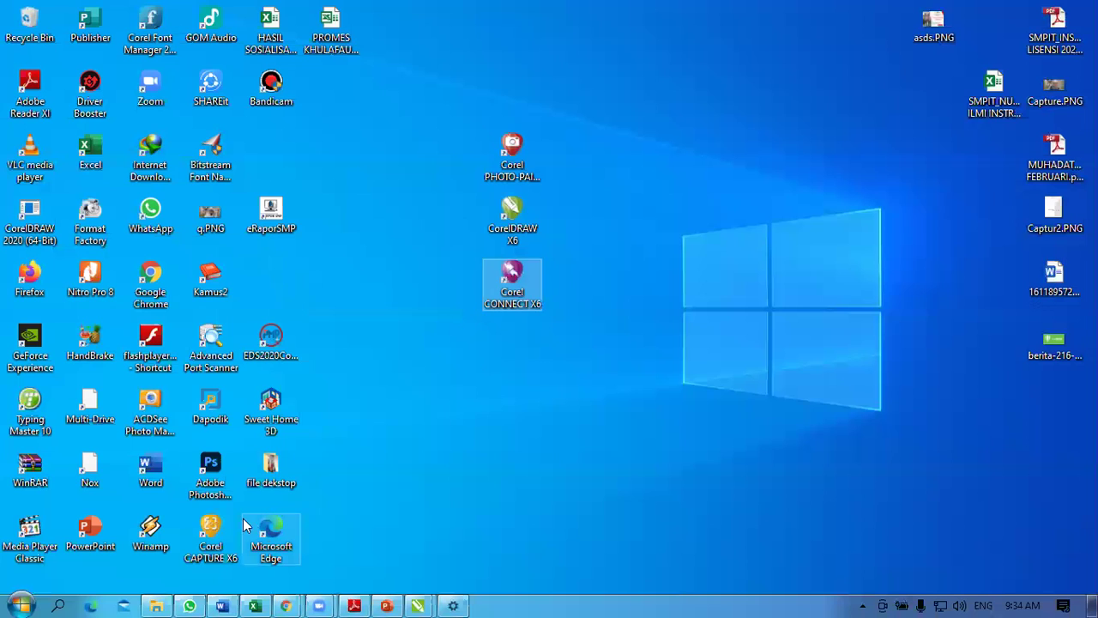
pyautogui.moveTo(211, 538); pyautogui.dragTo(518, 339)
pyautogui.moveTo(458, 60); pyautogui.dragTo(398, 78)
pyautogui.click(646, 272)
# Step: Separate the CorelDRAW X6 shortcut from the other Corel shortcuts by moving it two columns away, and point out Corel CAPTURE X6
pyautogui.moveTo(530, 230); pyautogui.dragTo(609, 202)
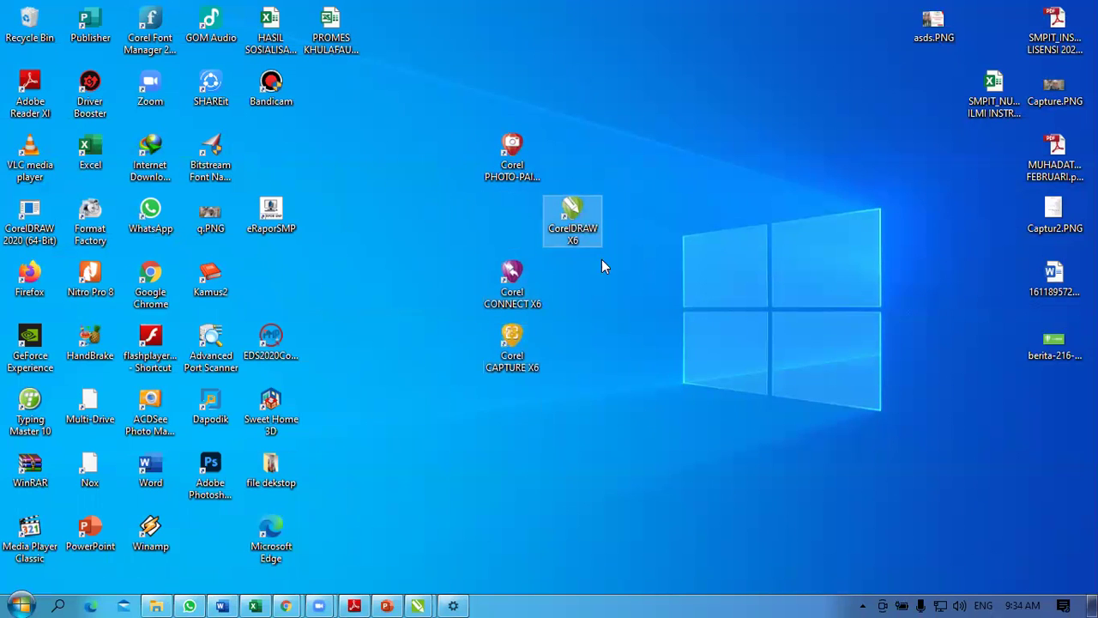
pyautogui.click(512, 357)
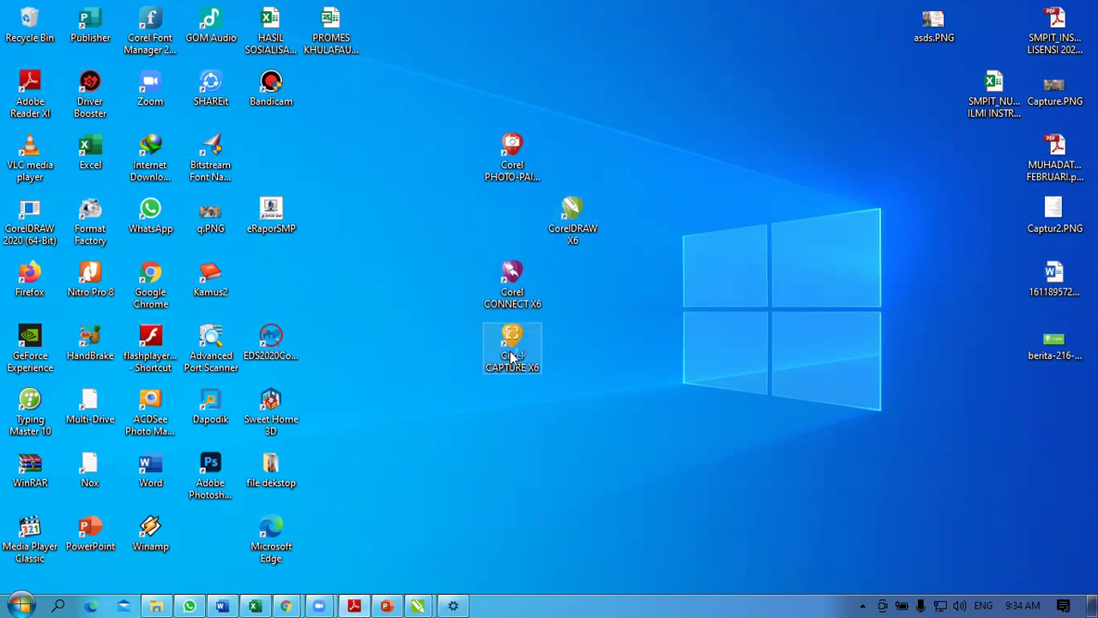
pyautogui.doubleClick(512, 357)
pyautogui.click(489, 208)
pyautogui.click(433, 207)
pyautogui.click(699, 181)
pyautogui.moveTo(581, 228); pyautogui.dragTo(648, 228)
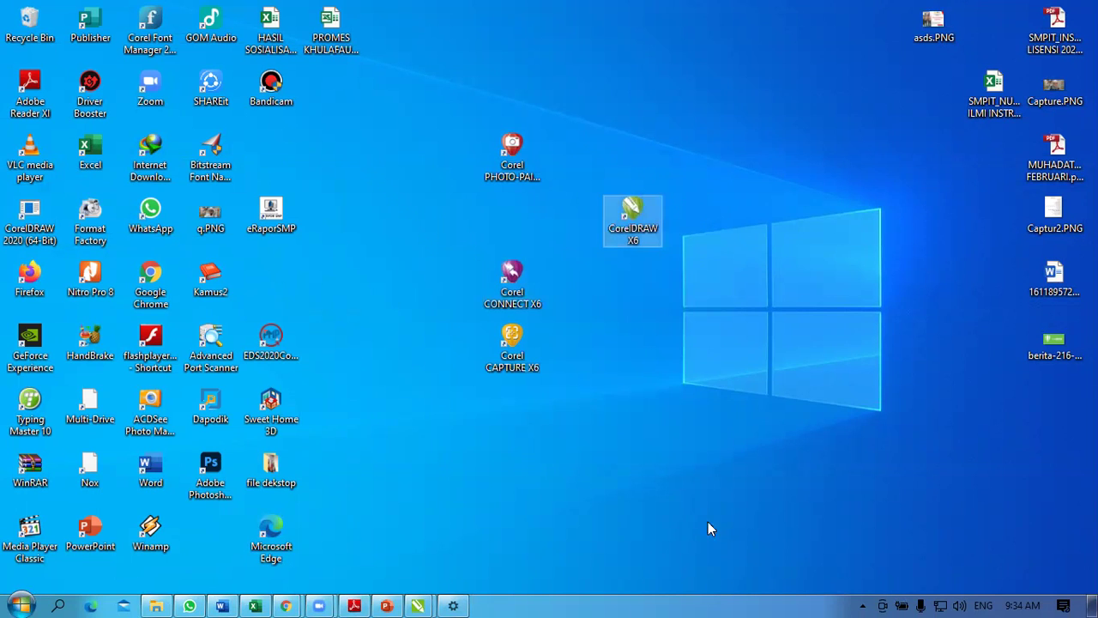